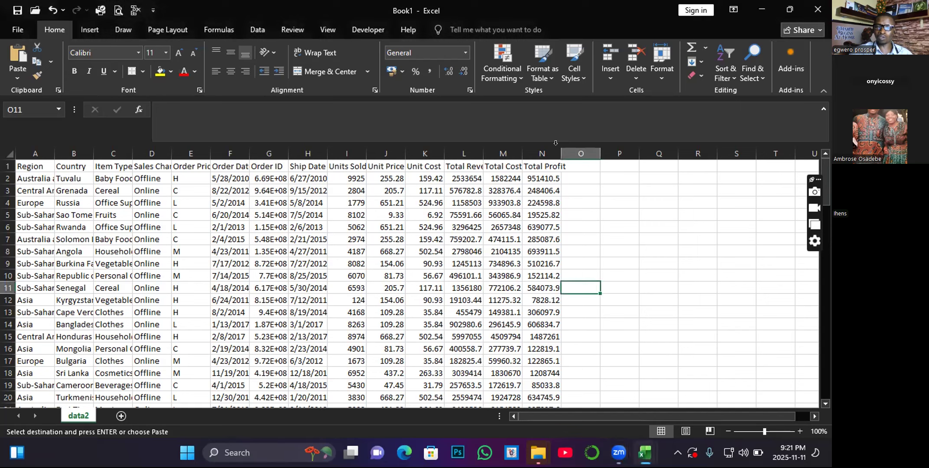
# AutoFit the widths of the data2 sheet's columns, from Total Profit back to Region, to their contents.
pyautogui.doubleClick(559, 145)
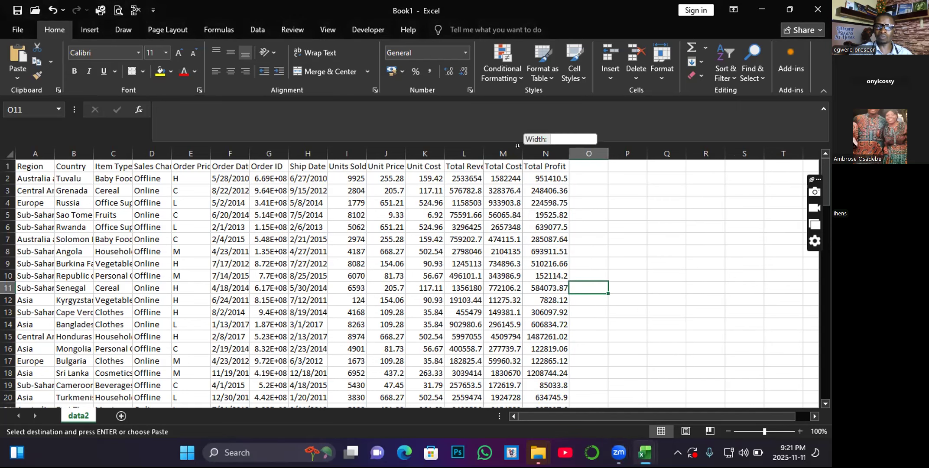
pyautogui.doubleClick(522, 152)
pyautogui.doubleClick(445, 149)
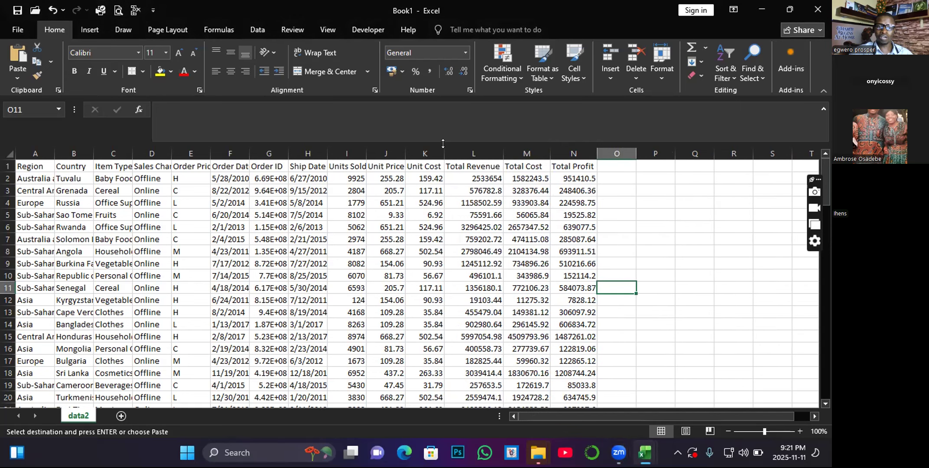
pyautogui.doubleClick(404, 144)
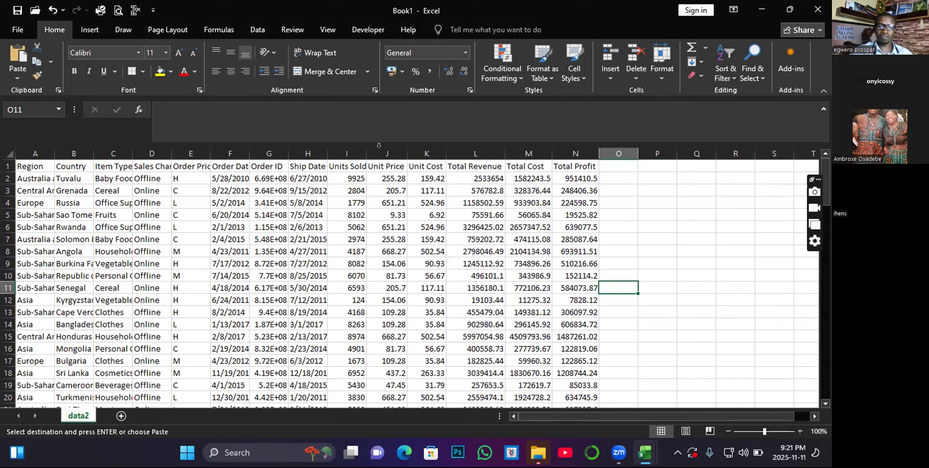
pyautogui.click(404, 145)
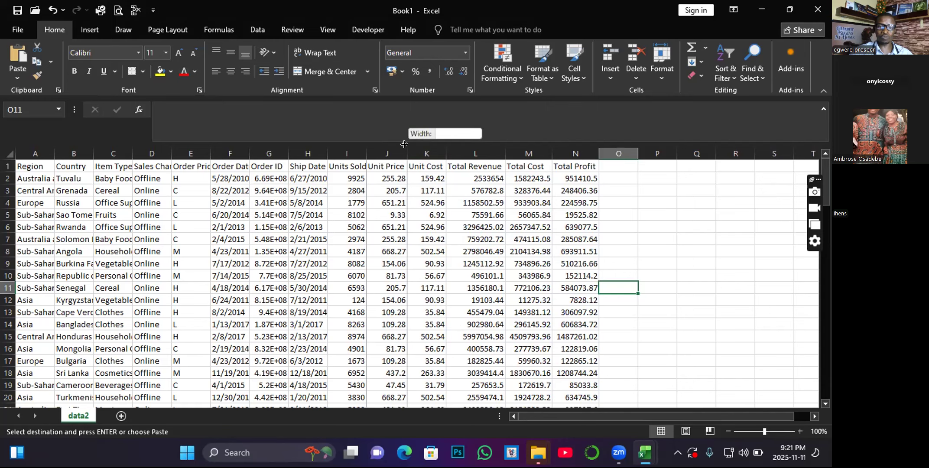
pyautogui.doubleClick(366, 150)
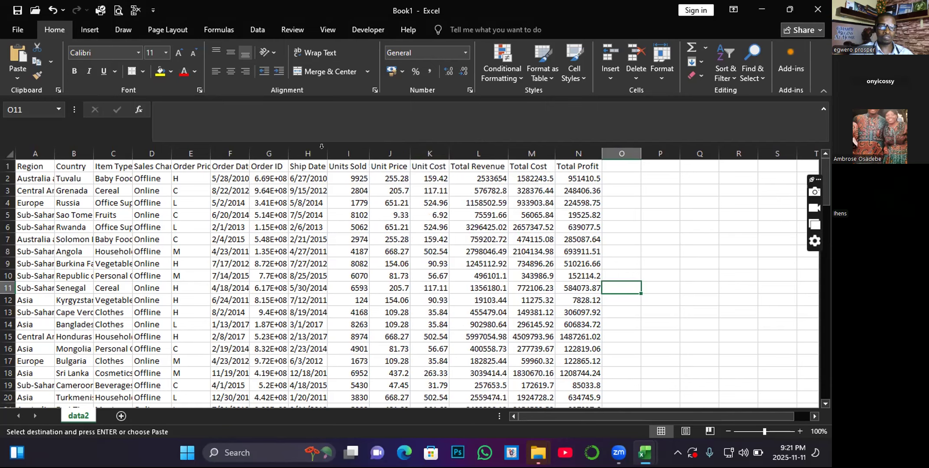
pyautogui.doubleClick(327, 150)
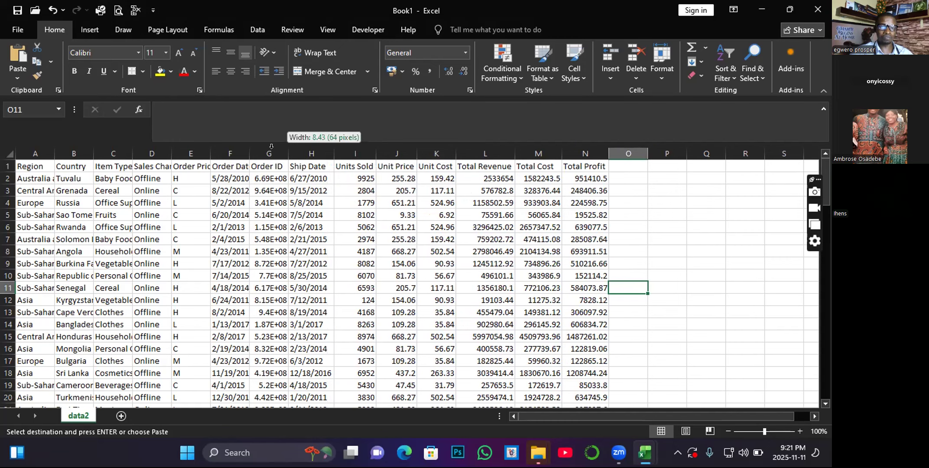
pyautogui.doubleClick(288, 149)
pyautogui.doubleClick(249, 150)
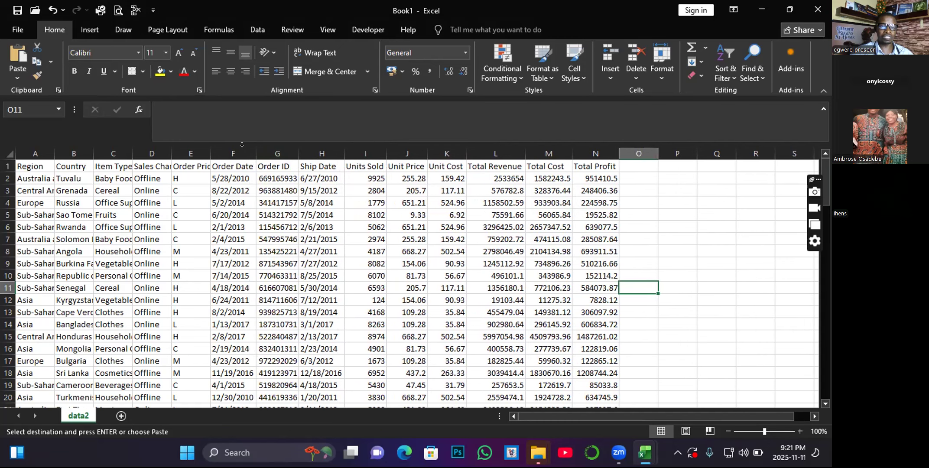
pyautogui.doubleClick(210, 150)
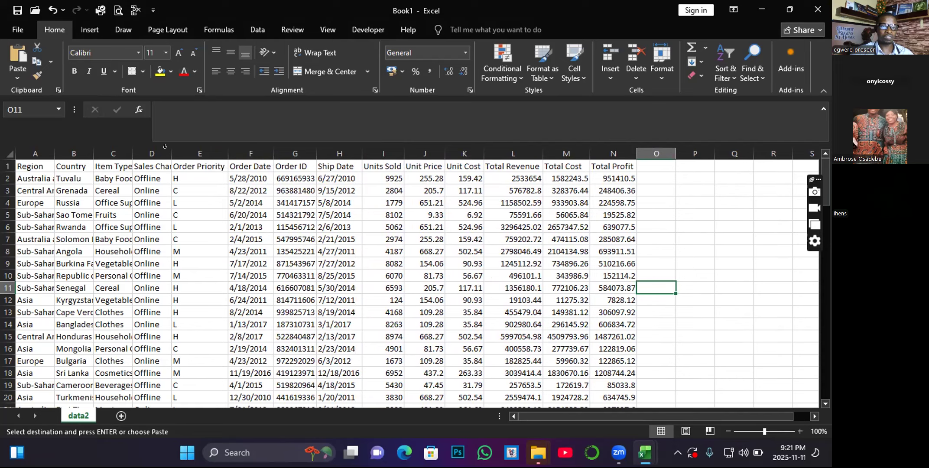
pyautogui.doubleClick(172, 150)
pyautogui.doubleClick(132, 150)
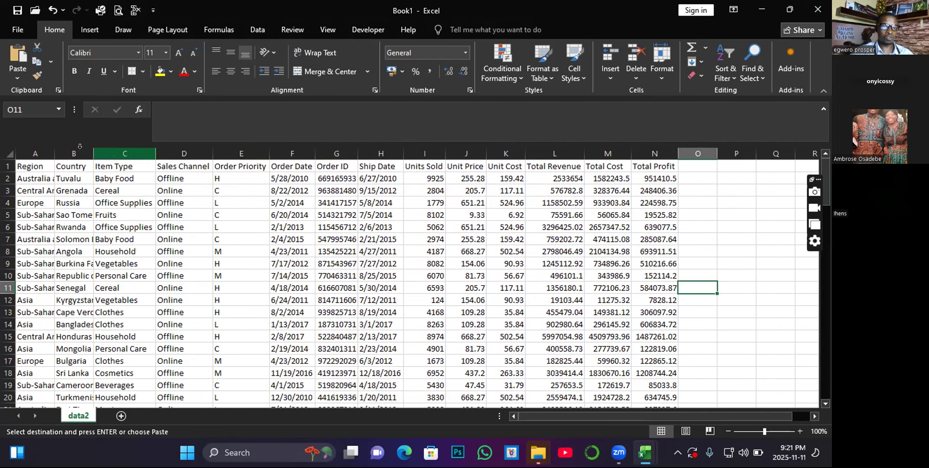
pyautogui.doubleClick(92, 151)
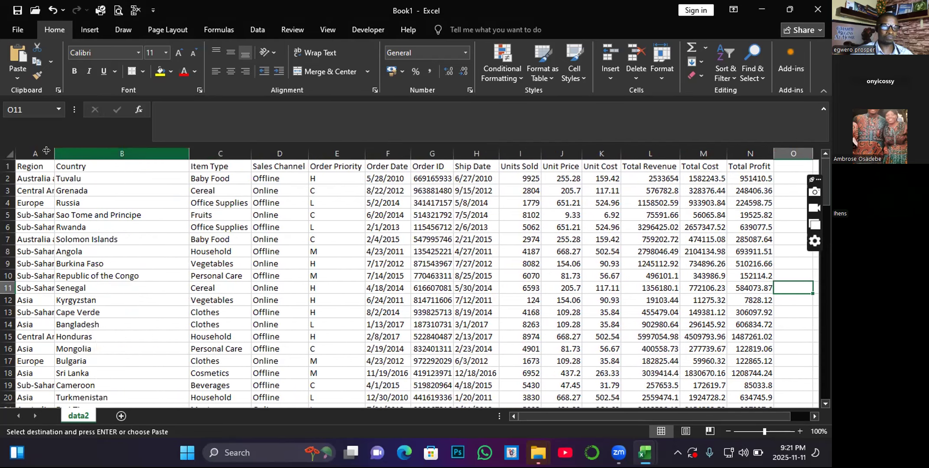
pyautogui.doubleClick(55, 153)
# Examine the dataset's fields on the data2 sheet, going through the columns from Country across to Order ID.
pyautogui.scroll(-1, 204, 210)
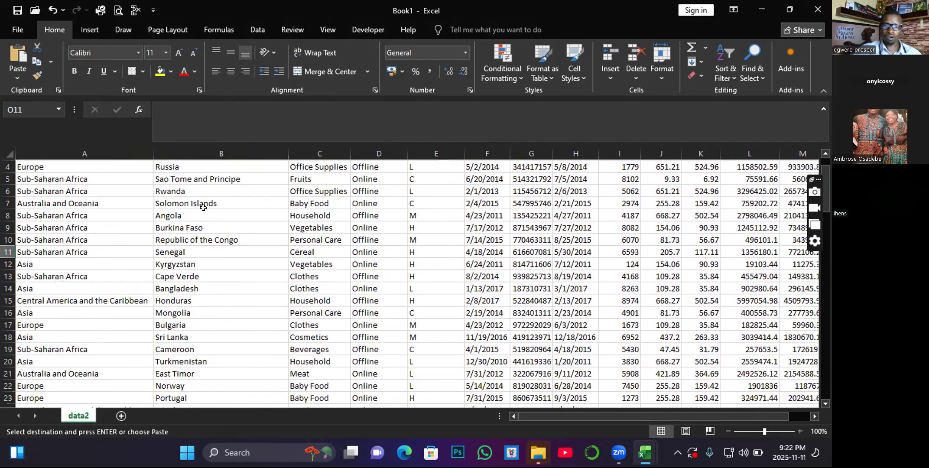
pyautogui.scroll(1, 210, 204)
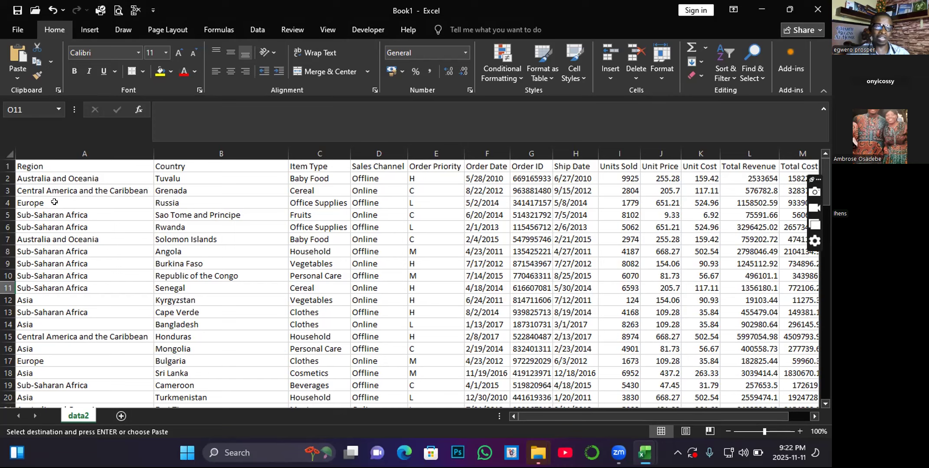
pyautogui.click(172, 167)
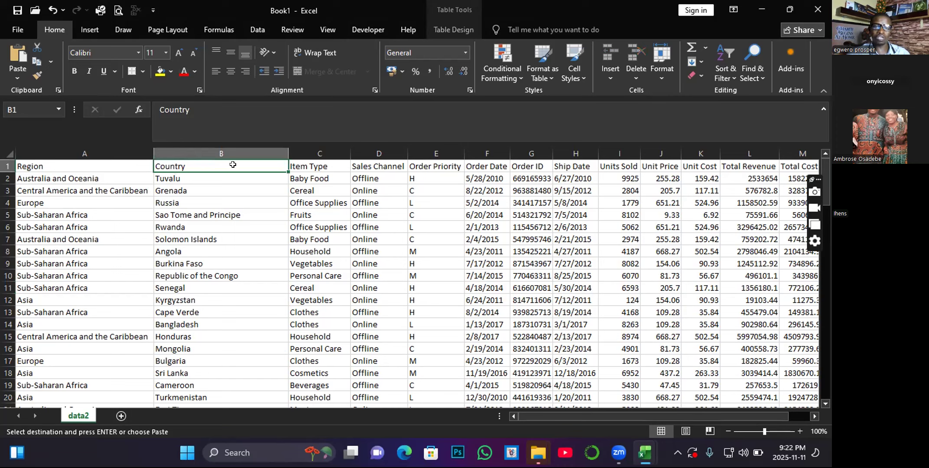
pyautogui.click(310, 165)
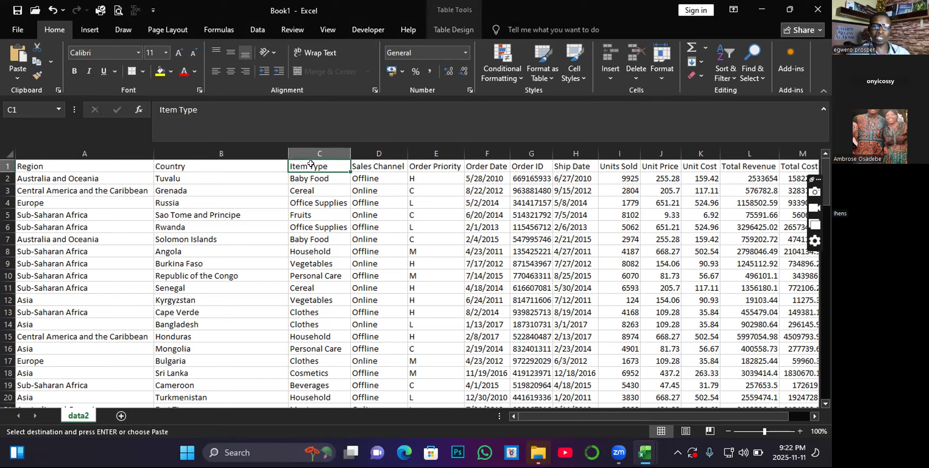
pyautogui.click(377, 169)
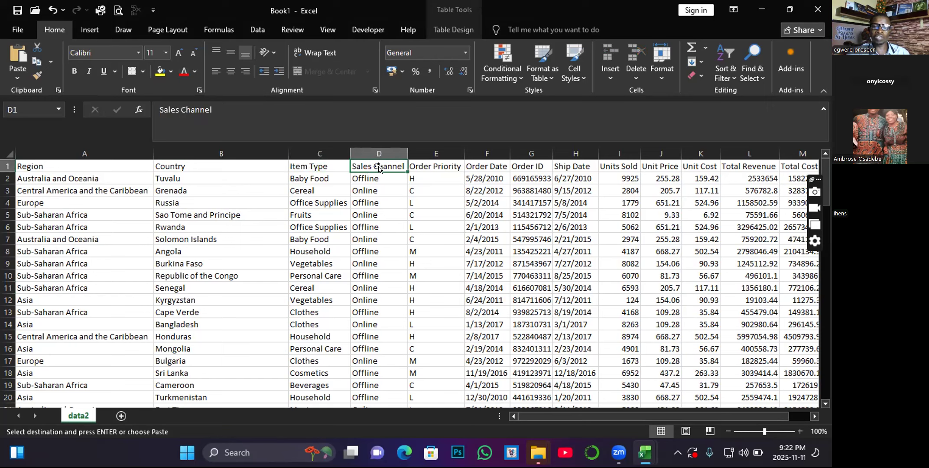
pyautogui.click(423, 156)
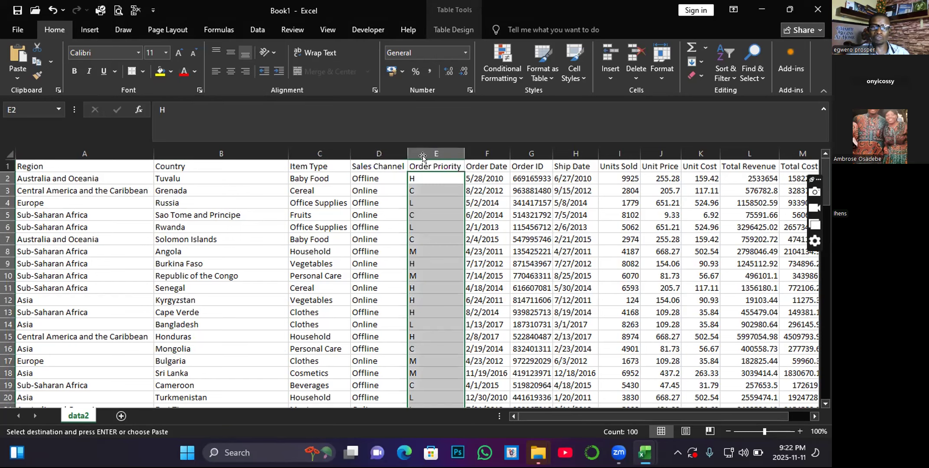
pyautogui.click(476, 167)
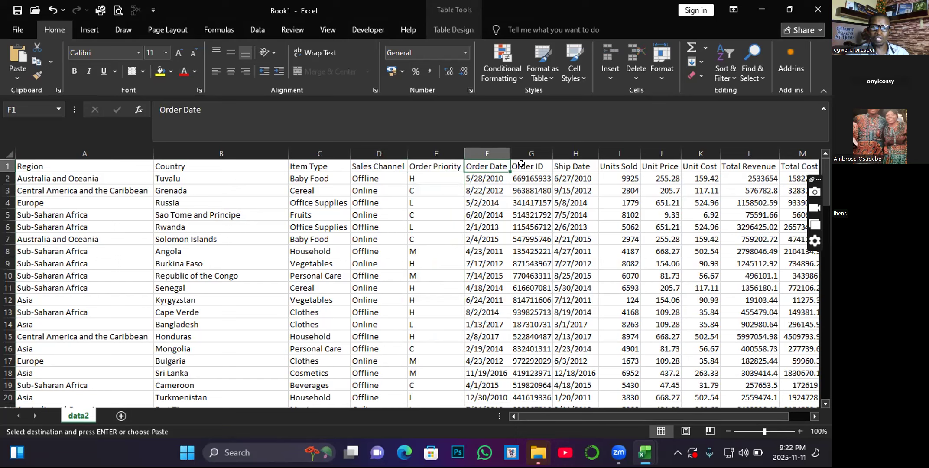
pyautogui.moveTo(524, 175); pyautogui.dragTo(533, 366)
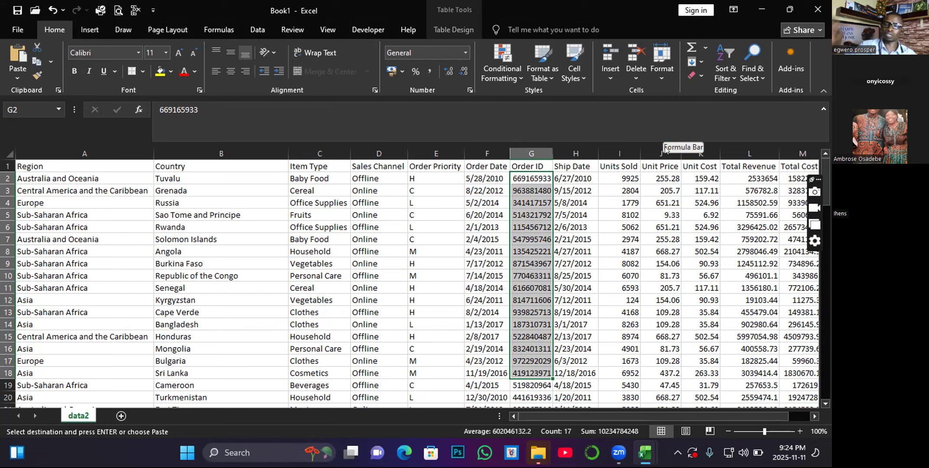
pyautogui.hotkey('ctrl', 'v')
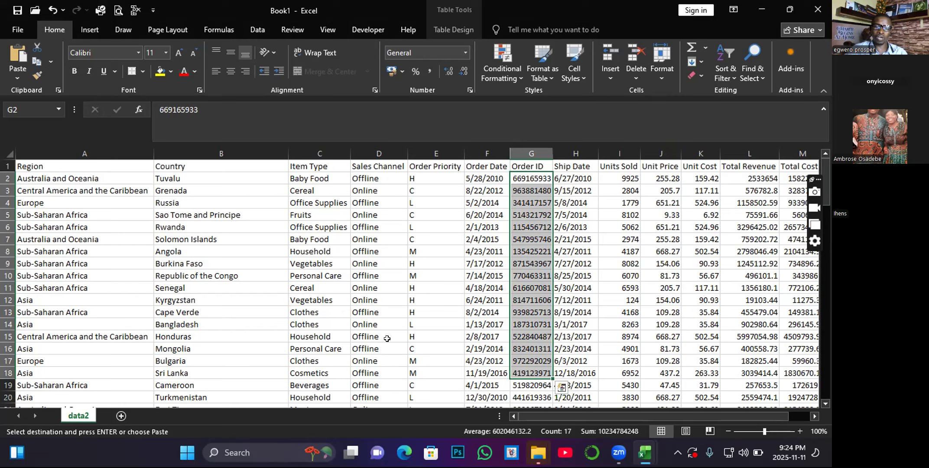
# Add a new worksheet after data2 and rename it Automated_analysis_App.
pyautogui.click(121, 416)
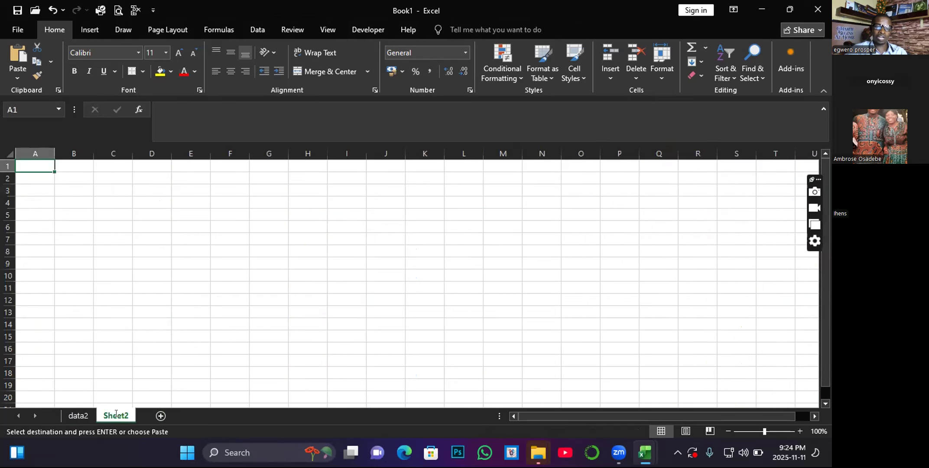
pyautogui.doubleClick(118, 416)
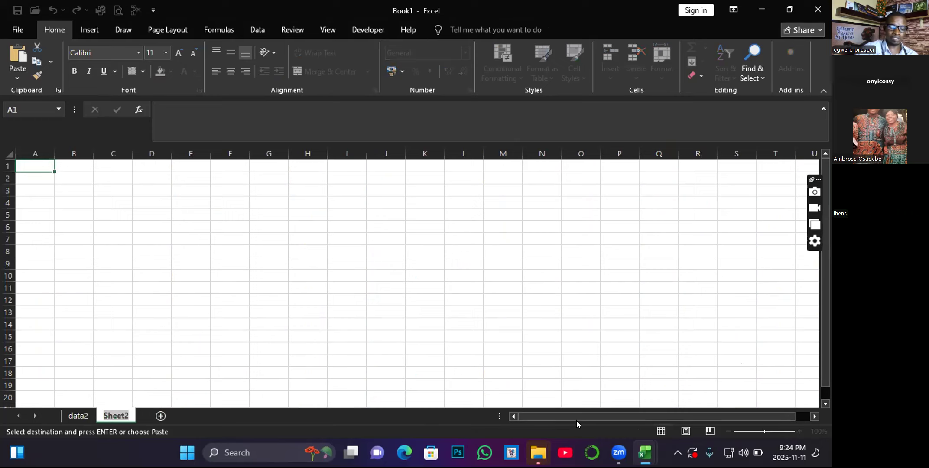
pyautogui.write('A')
pyautogui.write('utomed')
pyautogui.write('t')
pyautogui.press('BackSpace')
pyautogui.press('BackSpace')
pyautogui.press('BackSpace')
pyautogui.write('ated')
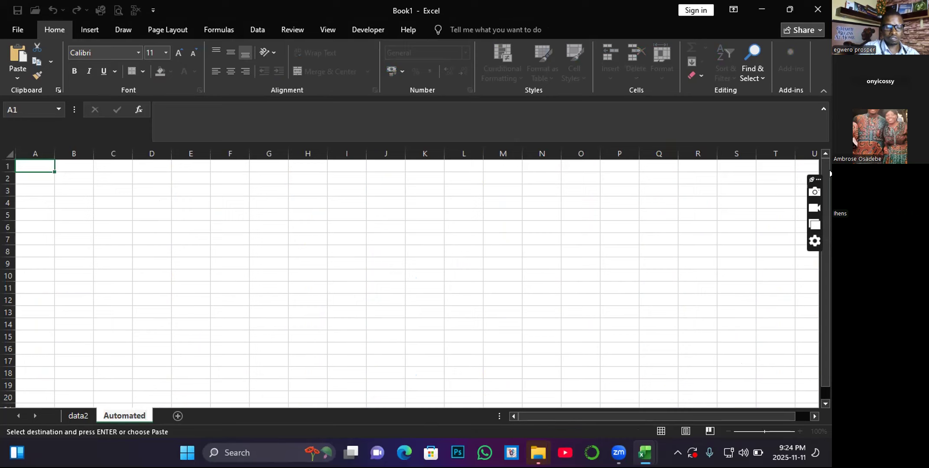
pyautogui.write('_analysis_App')
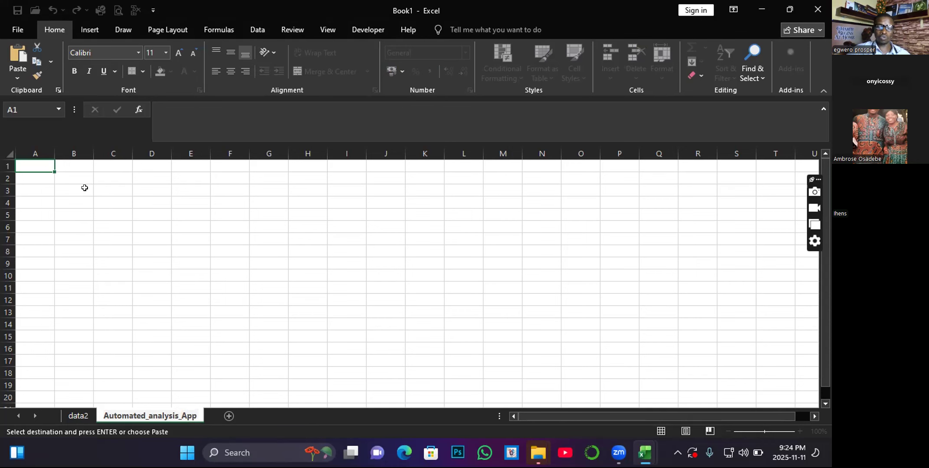
# Review the Order ID, Region, Country and Item Type entries on the data2 sheet, checking back with the Automated_analysis_App sheet.
pyautogui.click(75, 416)
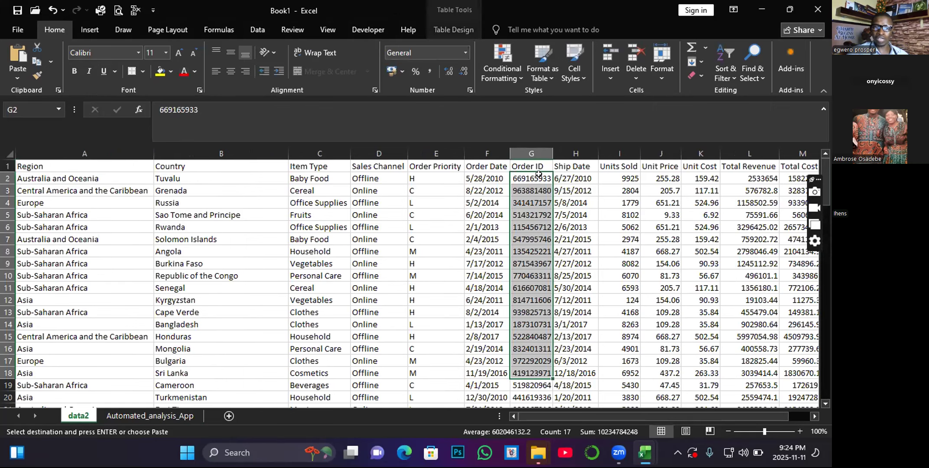
pyautogui.click(538, 174)
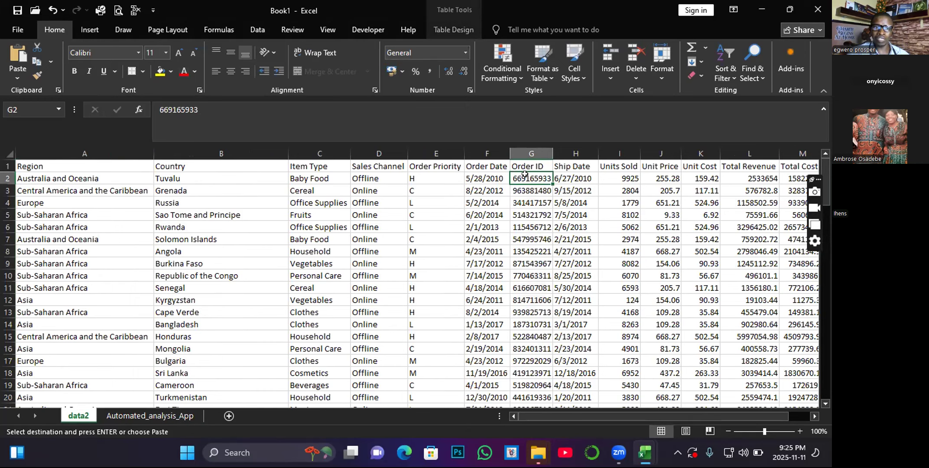
pyautogui.click(36, 179)
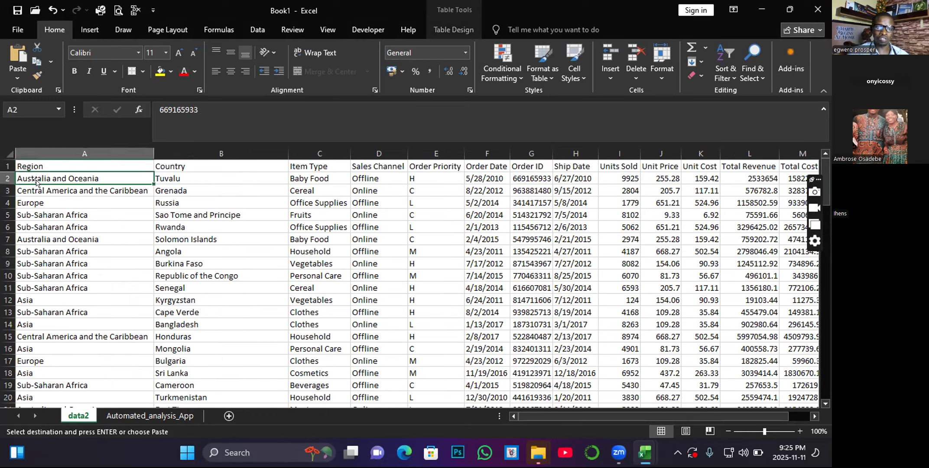
pyautogui.click(191, 181)
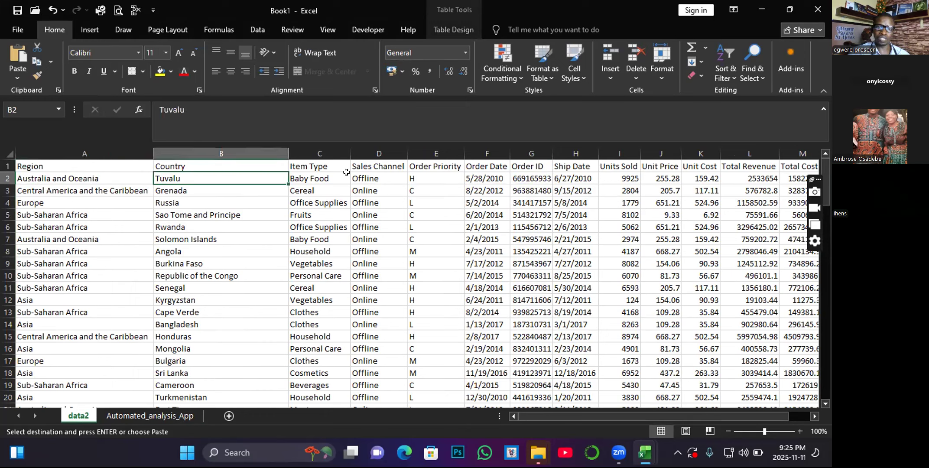
pyautogui.click(320, 179)
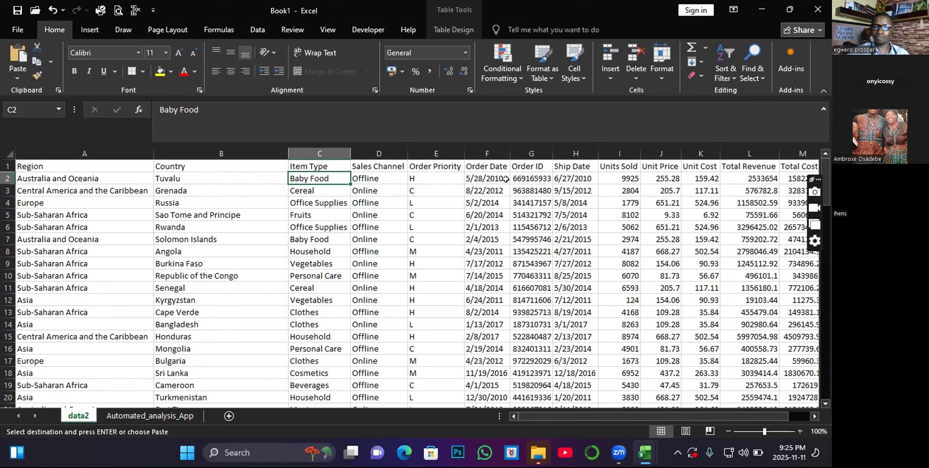
pyautogui.click(159, 418)
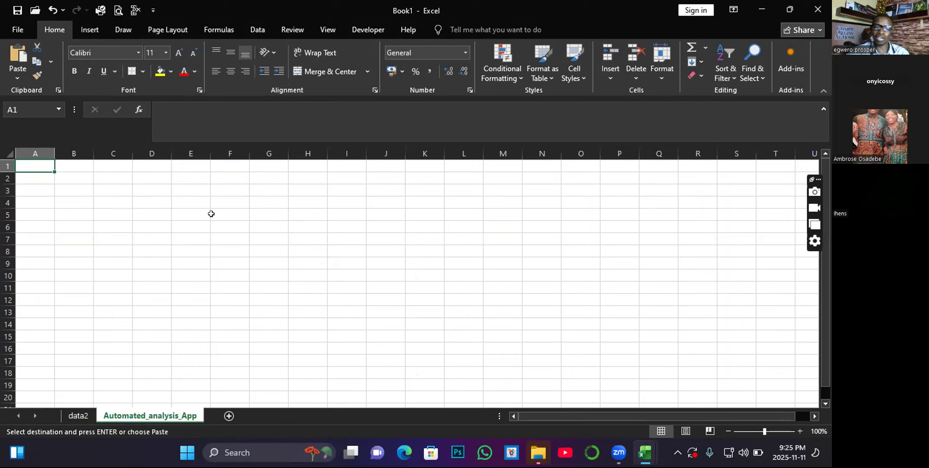
pyautogui.click(81, 416)
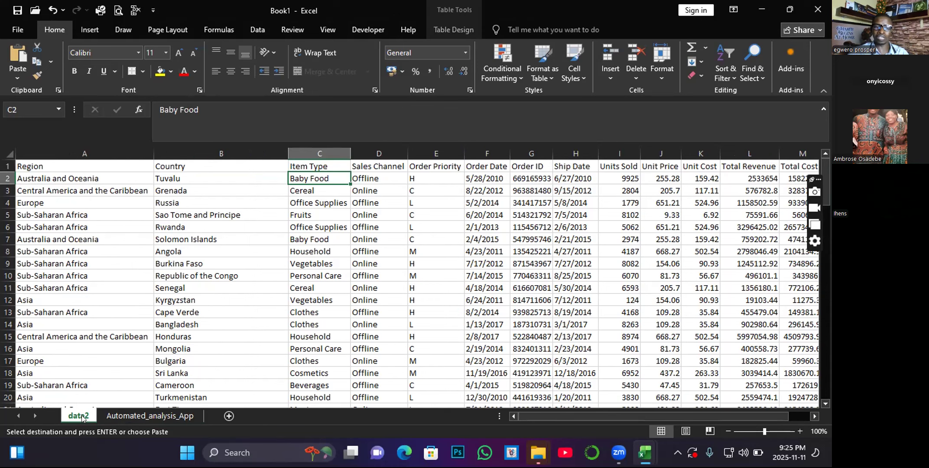
pyautogui.click(147, 417)
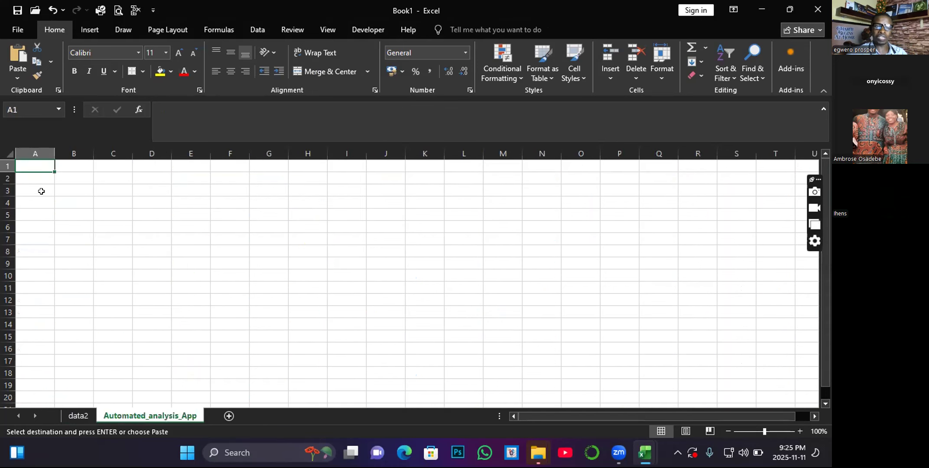
pyautogui.click(74, 416)
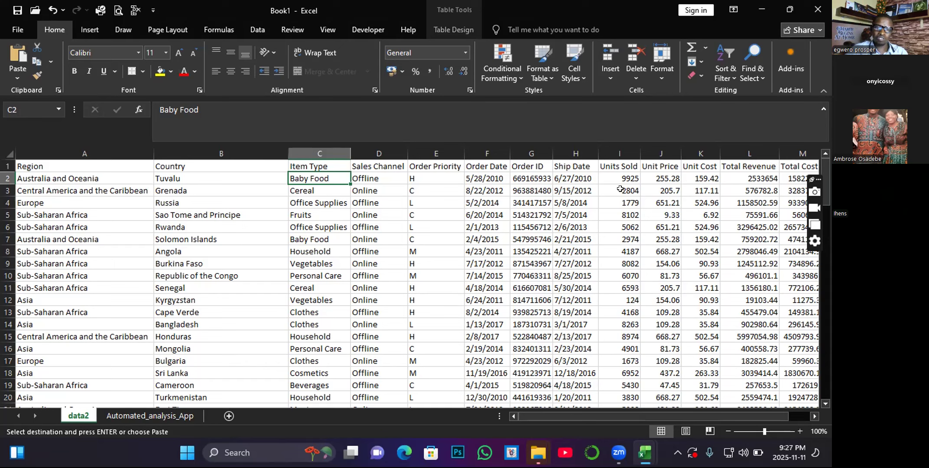
pyautogui.click(73, 174)
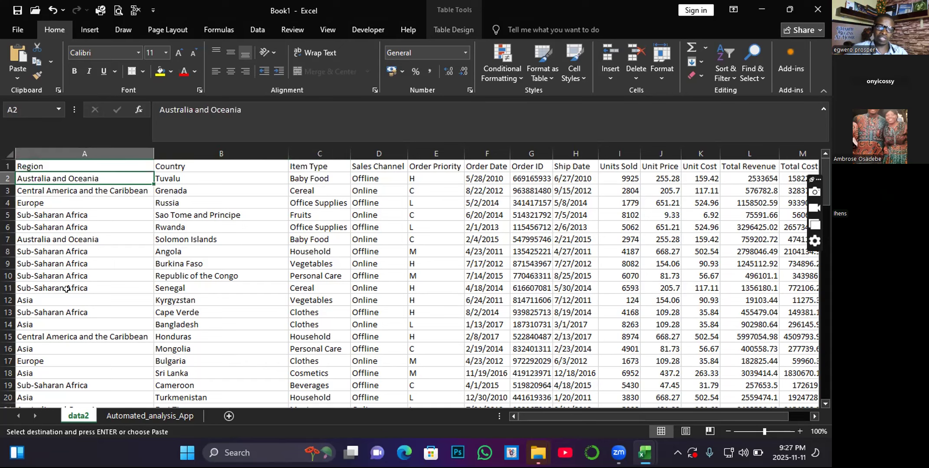
pyautogui.moveTo(66, 289); pyautogui.dragTo(58, 372)
pyautogui.moveTo(182, 181); pyautogui.dragTo(188, 373)
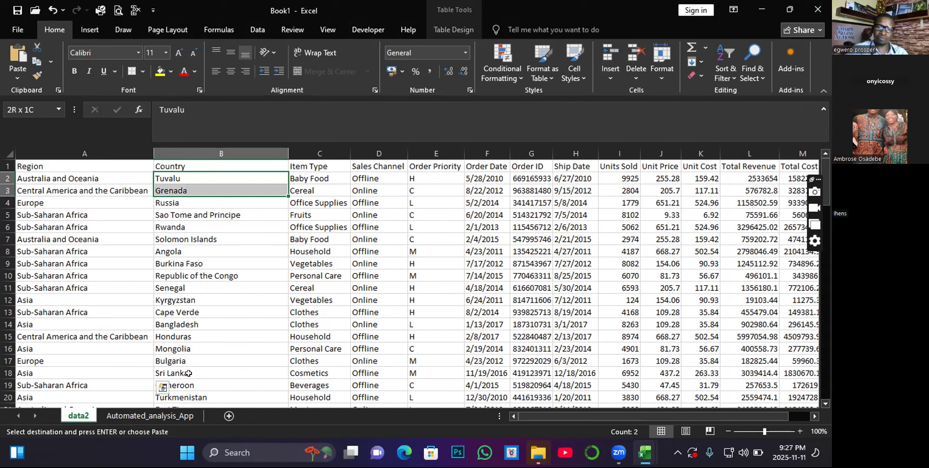
pyautogui.moveTo(307, 178); pyautogui.dragTo(310, 339)
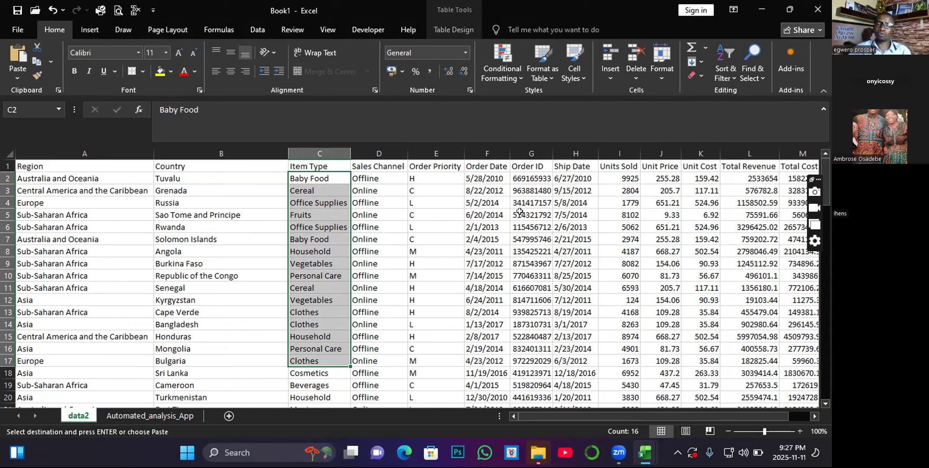
# Review the Sales Channel, Order ID, Ship Date, Units Sold, Order Date and Order Priority fields on the data2 sheet.
pyautogui.click(365, 222)
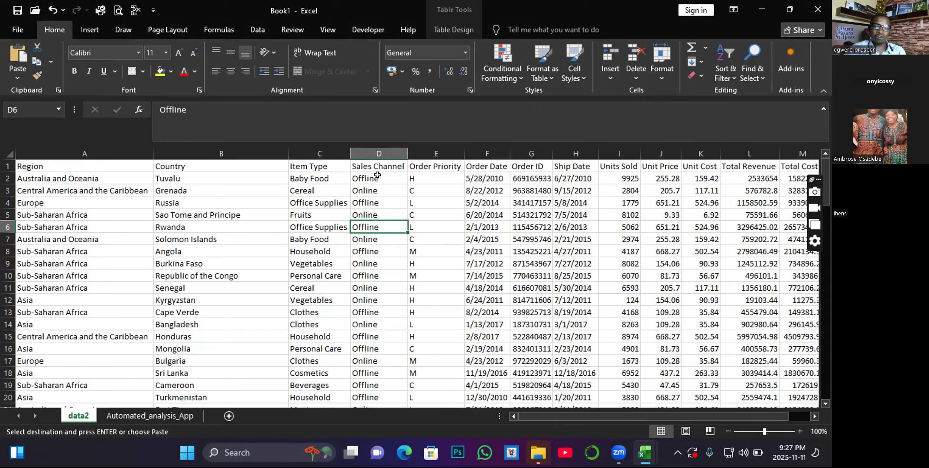
pyautogui.click(530, 179)
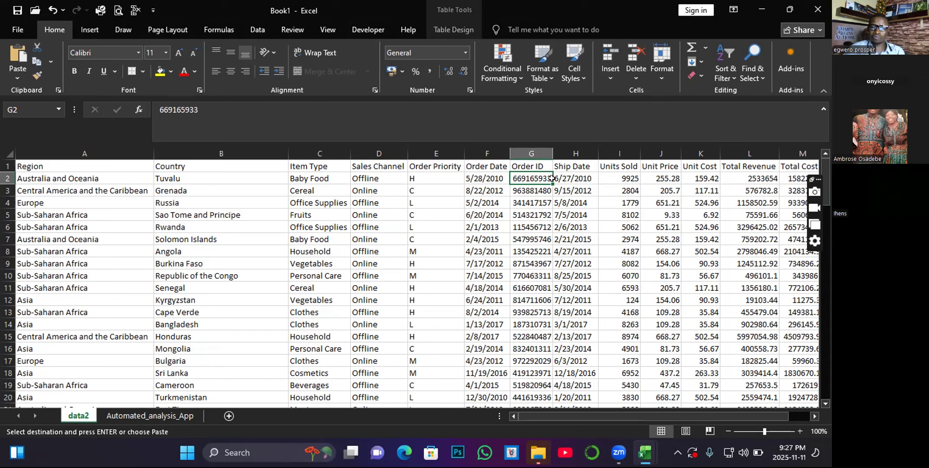
pyautogui.click(573, 176)
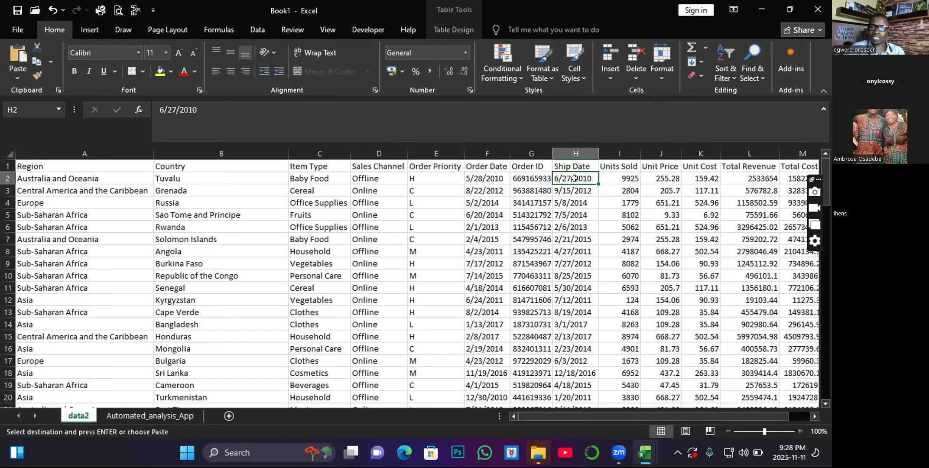
pyautogui.click(531, 175)
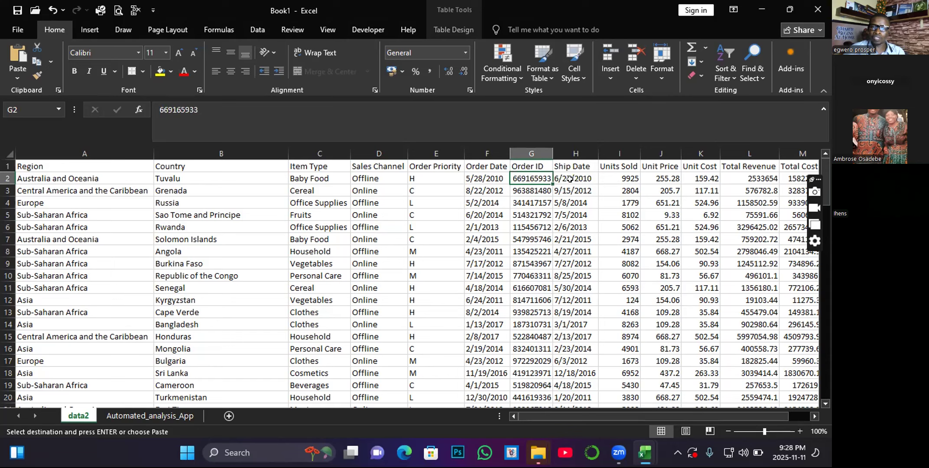
pyautogui.click(623, 175)
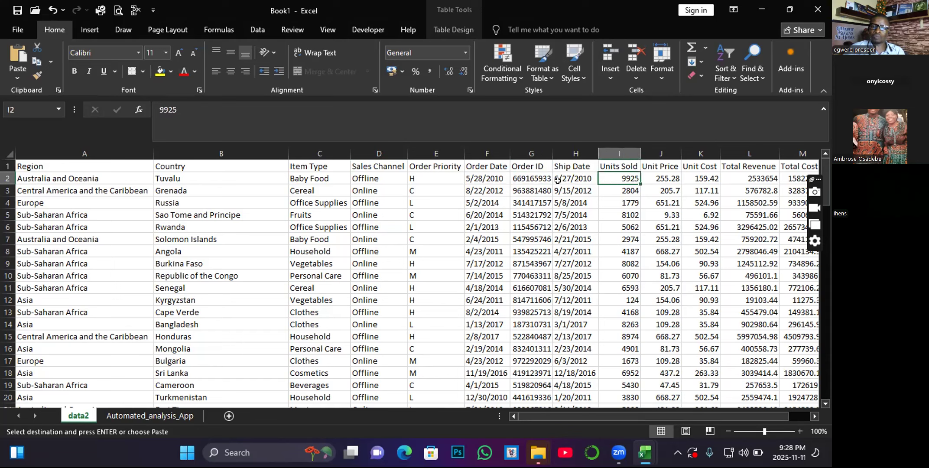
pyautogui.click(534, 178)
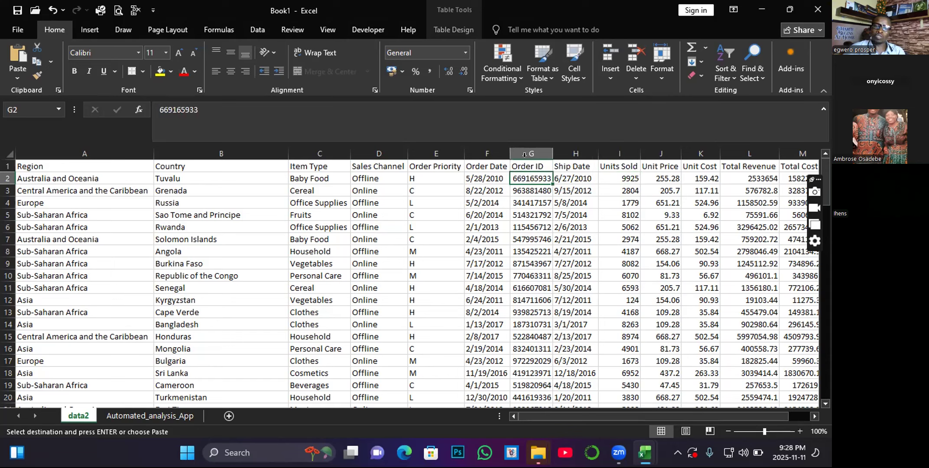
pyautogui.click(479, 176)
pyautogui.click(437, 175)
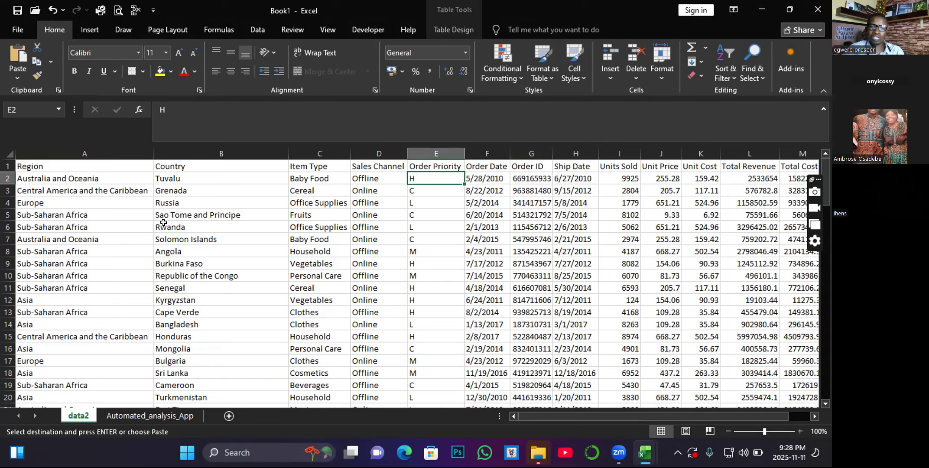
pyautogui.click(533, 148)
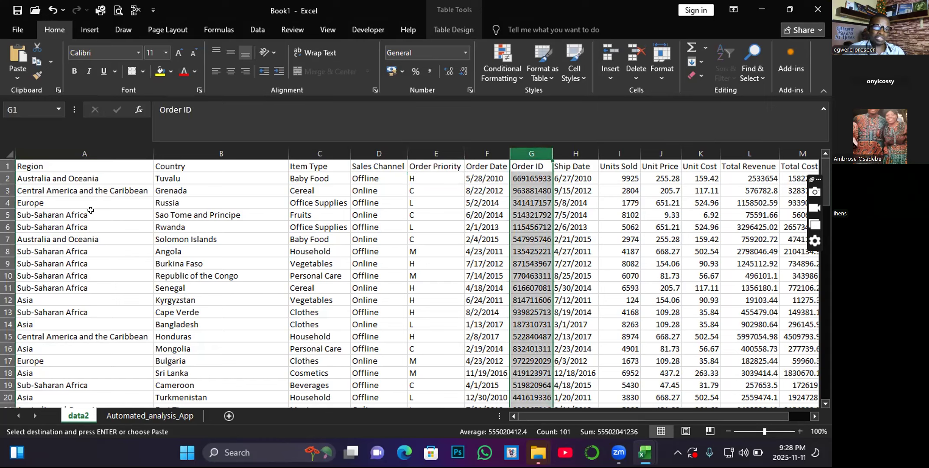
# Insert a blank sheet column before the Region column on the data2 sheet.
pyautogui.click(57, 154)
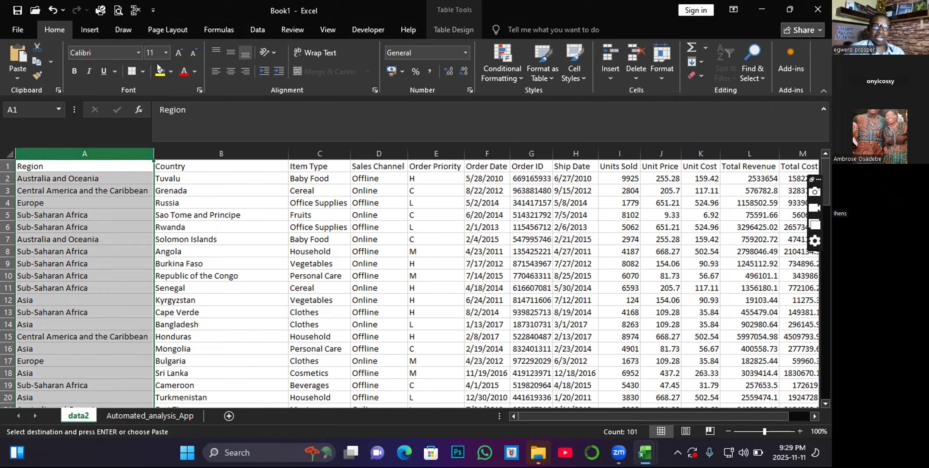
pyautogui.click(94, 32)
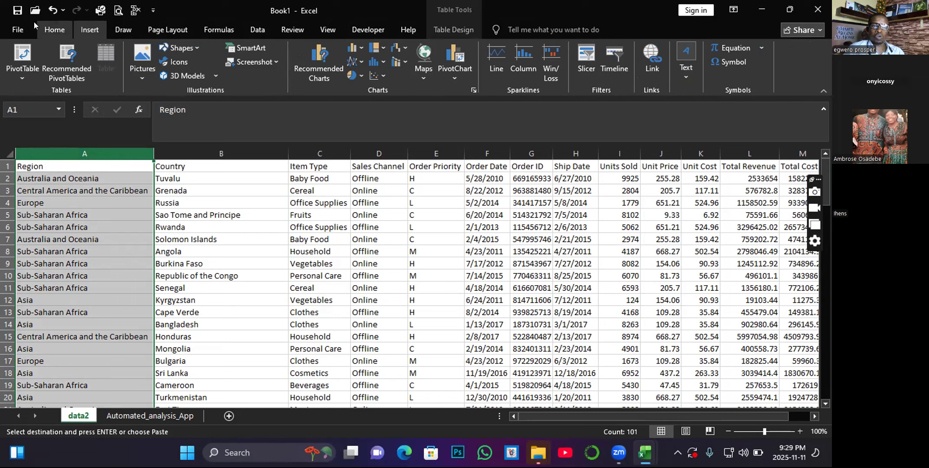
pyautogui.click(54, 32)
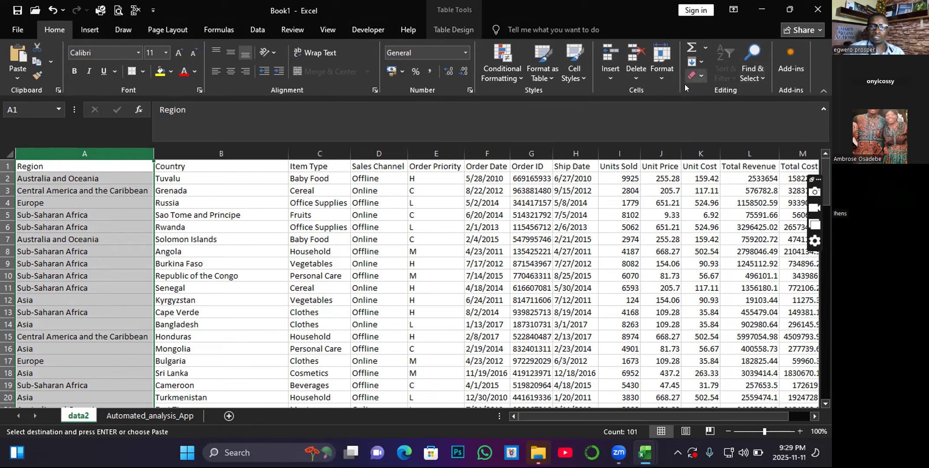
pyautogui.click(615, 73)
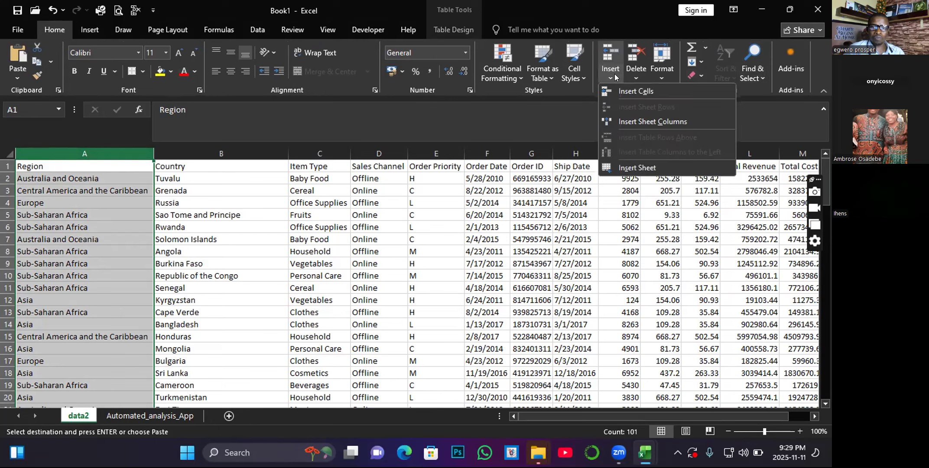
pyautogui.click(644, 121)
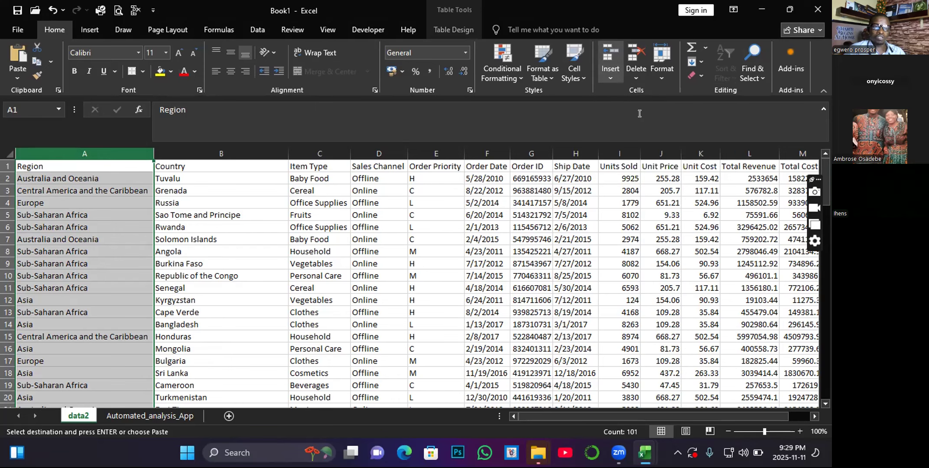
pyautogui.click(26, 202)
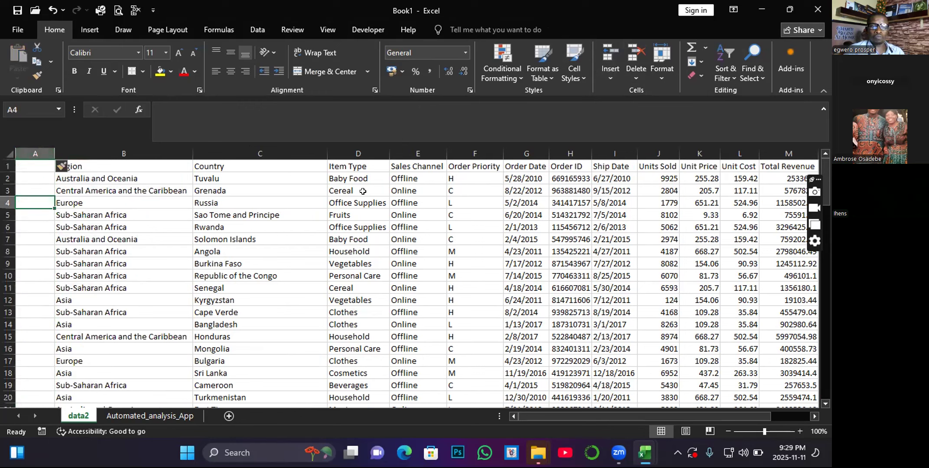
# Move the Order ID column into blank column A and delete the empty Column1 left before Ship Date.
pyautogui.click(574, 147)
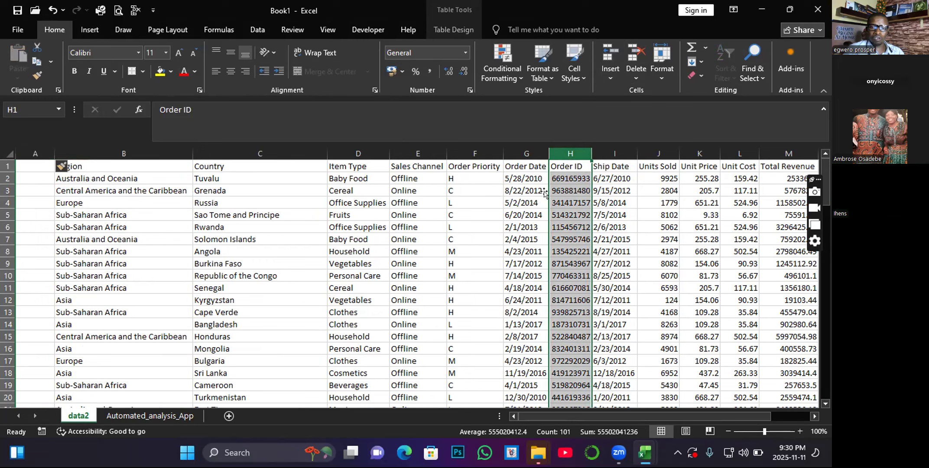
pyautogui.moveTo(544, 193); pyautogui.dragTo(41, 178)
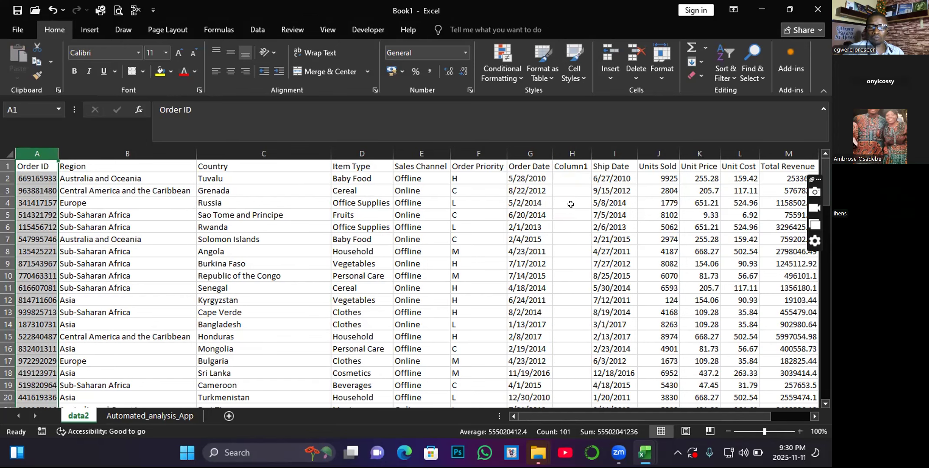
pyautogui.click(579, 146)
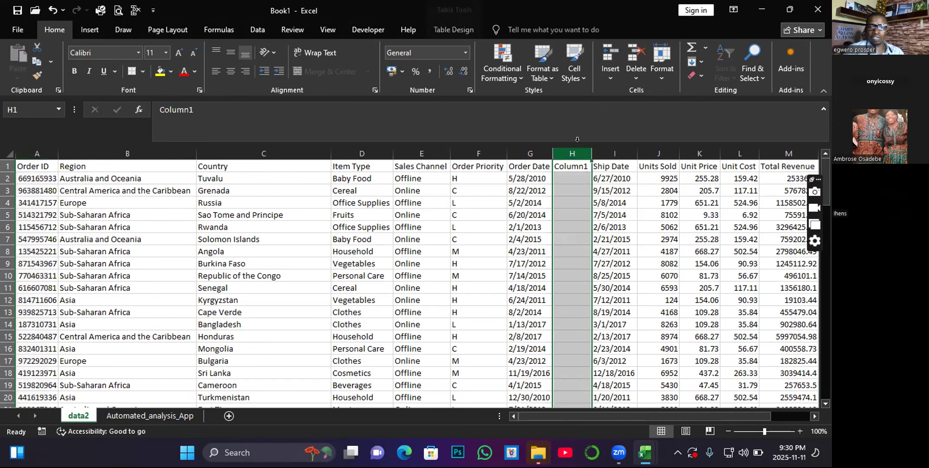
pyautogui.click(635, 53)
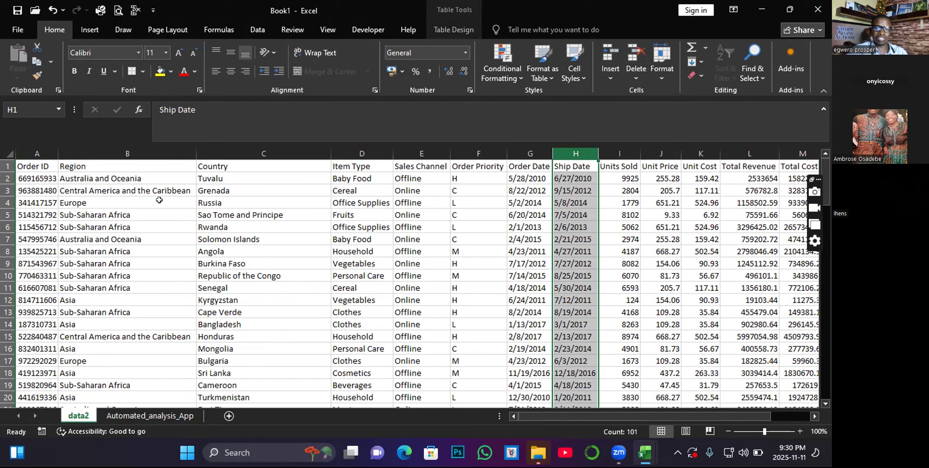
pyautogui.click(257, 271)
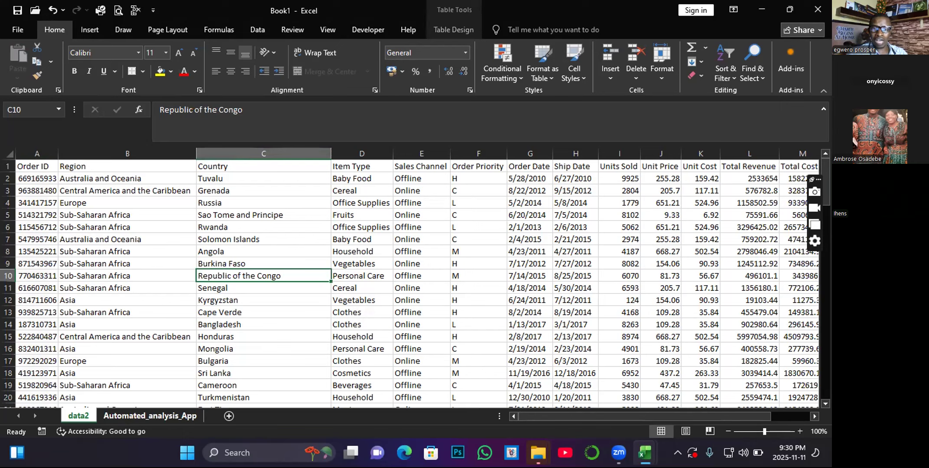
# Copy the data2 header row from Order ID to Total Profit and paste it at A1 of the Automated_analysis_App sheet.
pyautogui.click(34, 162)
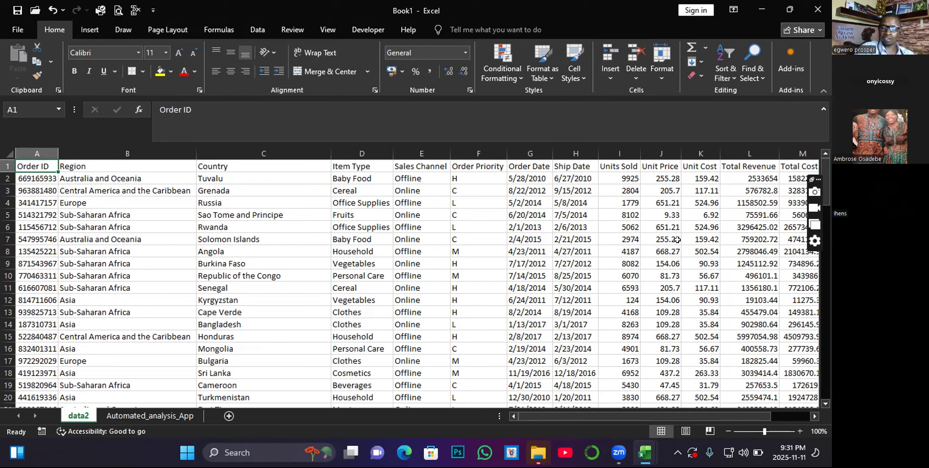
pyautogui.hotkey('shift', 'Right')
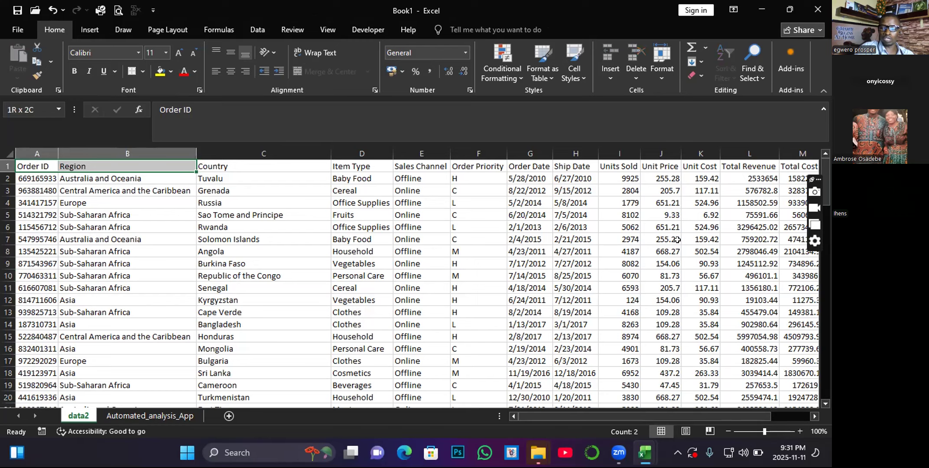
pyautogui.hotkey('ctrl', 'shift', 'Right')
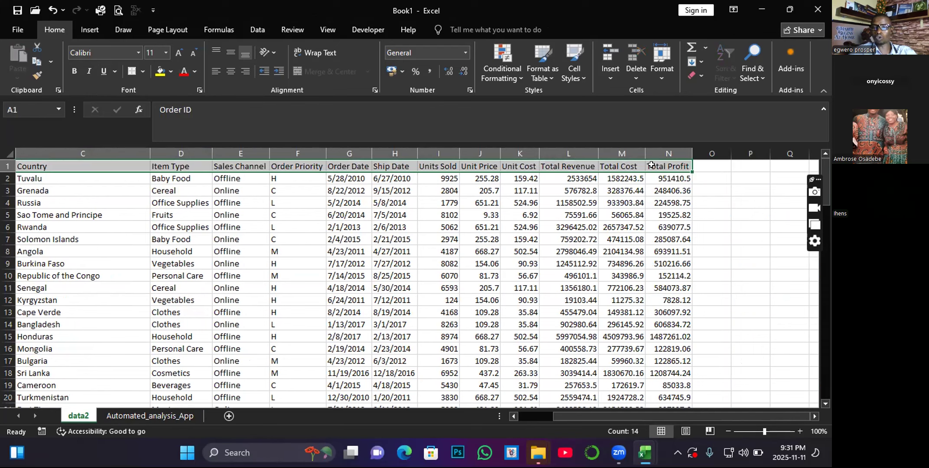
pyautogui.hotkey('ctrl', 'c')
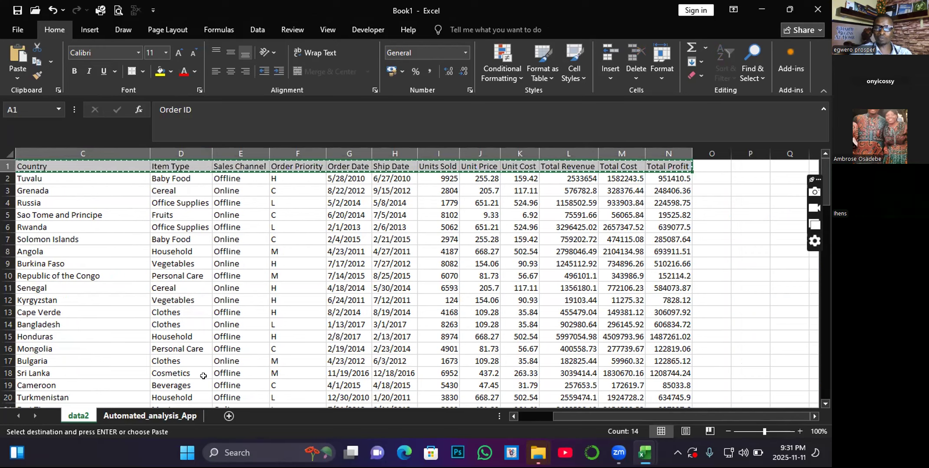
pyautogui.hotkey('ctrl', 'pagedown')
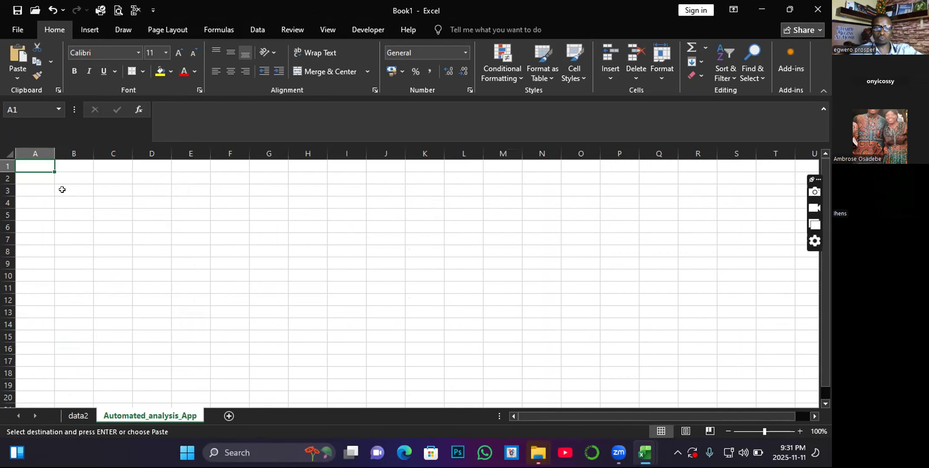
pyautogui.hotkey('ctrl', 'v')
pyautogui.click(124, 210)
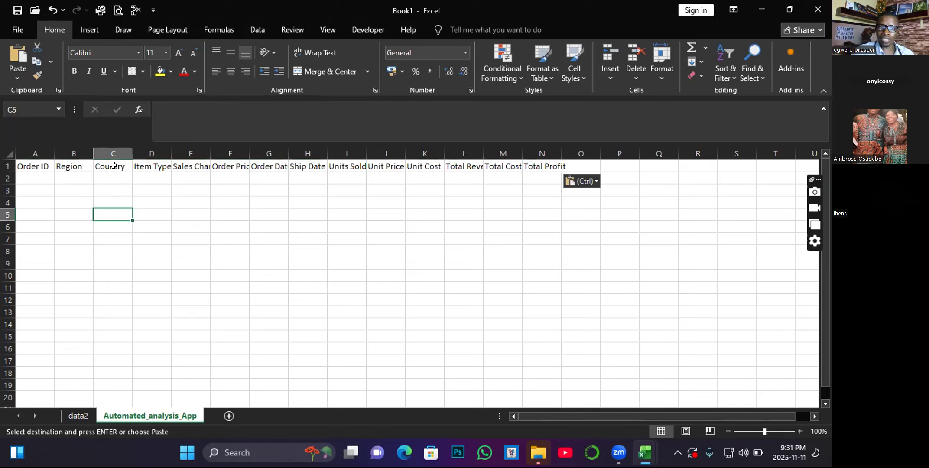
# Move the Order ID header to cell A2, Region to A4 and Country to A6.
pyautogui.click(37, 168)
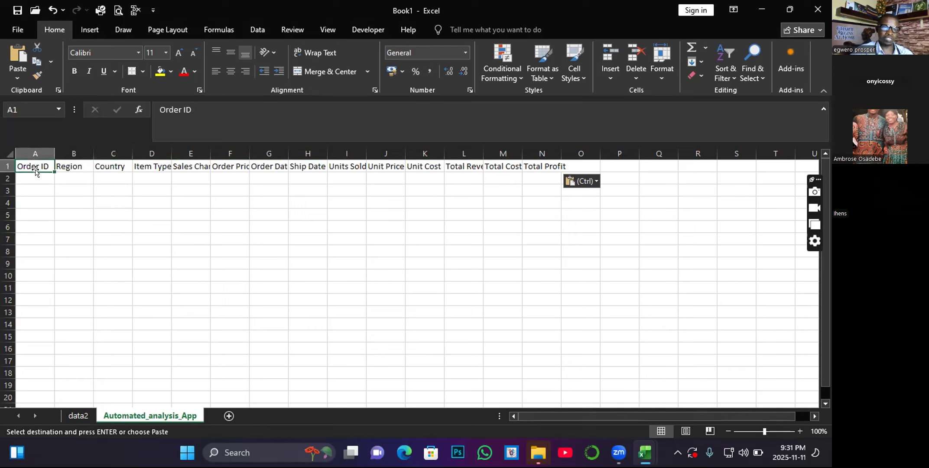
pyautogui.moveTo(36, 171); pyautogui.dragTo(39, 203)
pyautogui.click(68, 167)
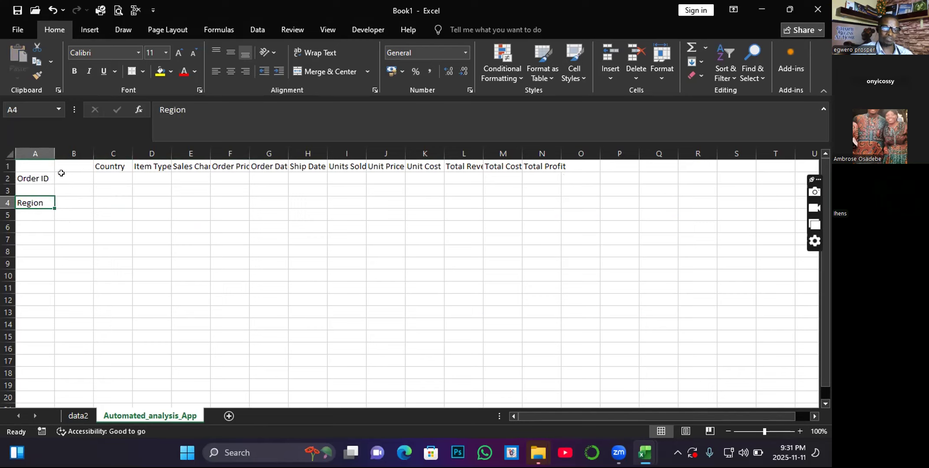
pyautogui.click(112, 169)
pyautogui.moveTo(113, 172); pyautogui.dragTo(41, 229)
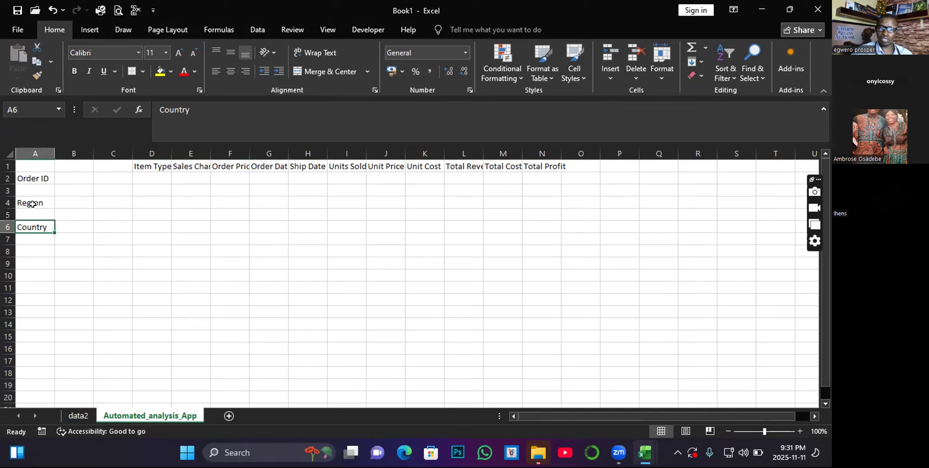
# Move the Item Type header to A8 and Sales Channel to A10, and AutoFit the width of column A.
pyautogui.click(150, 165)
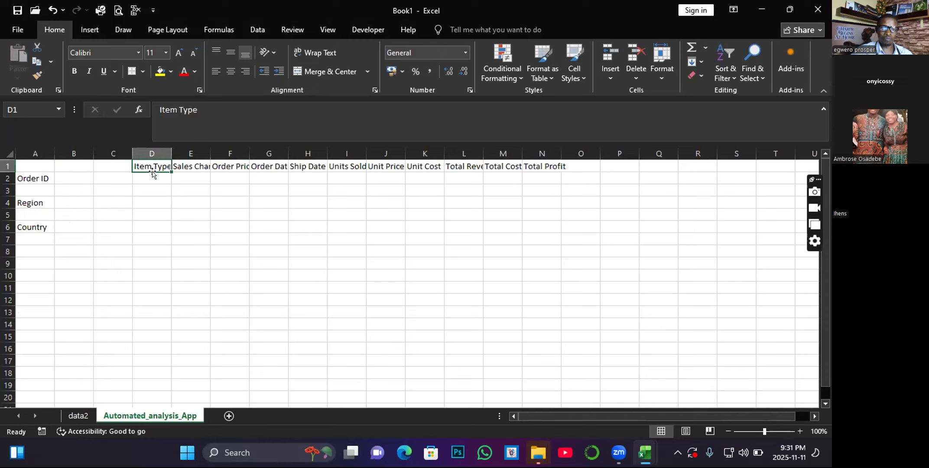
pyautogui.moveTo(152, 173); pyautogui.dragTo(64, 262)
pyautogui.click(183, 171)
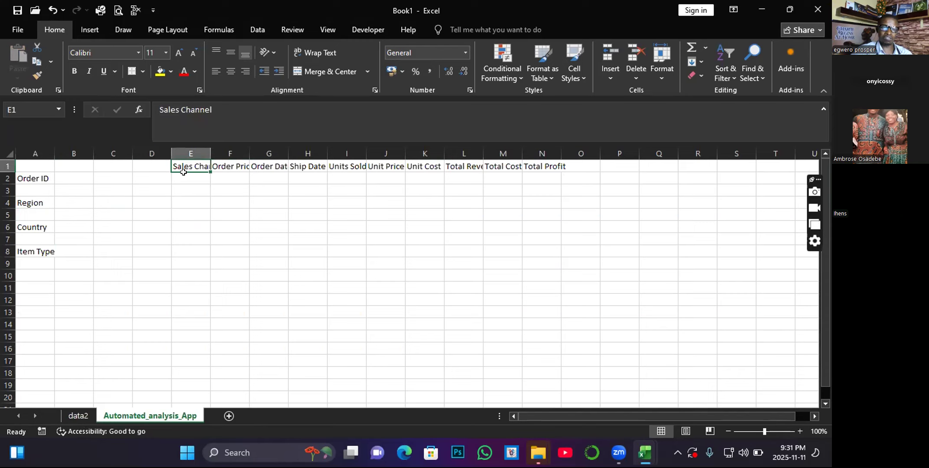
pyautogui.moveTo(184, 171); pyautogui.dragTo(25, 280)
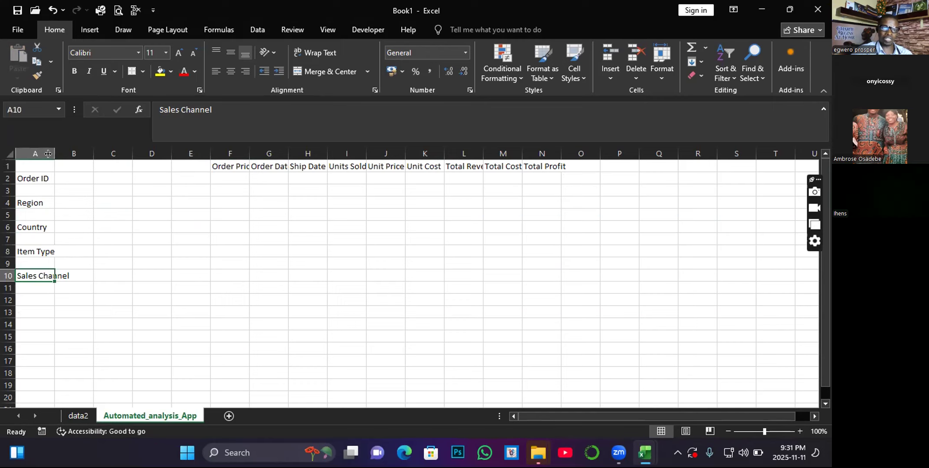
pyautogui.doubleClick(53, 154)
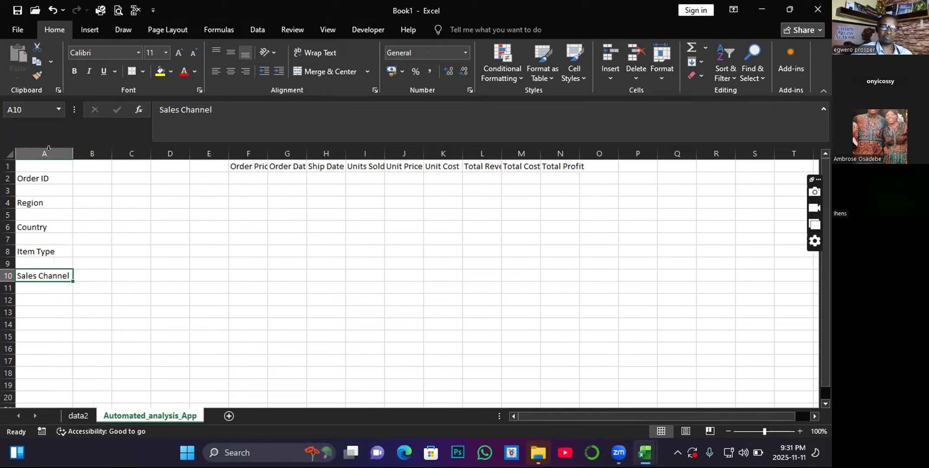
# Move the Order Priority header to cell A12, Order Date to A14 and Ship Date to A16.
pyautogui.click(250, 165)
pyautogui.moveTo(241, 173); pyautogui.dragTo(38, 301)
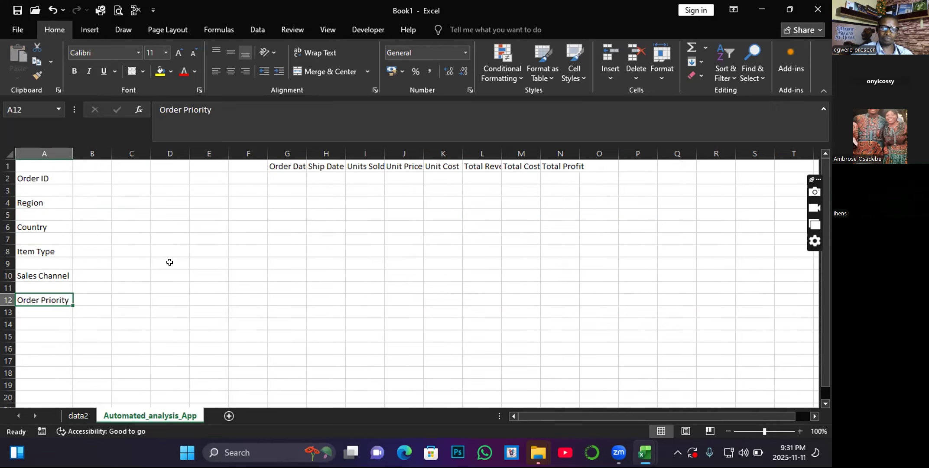
pyautogui.click(289, 165)
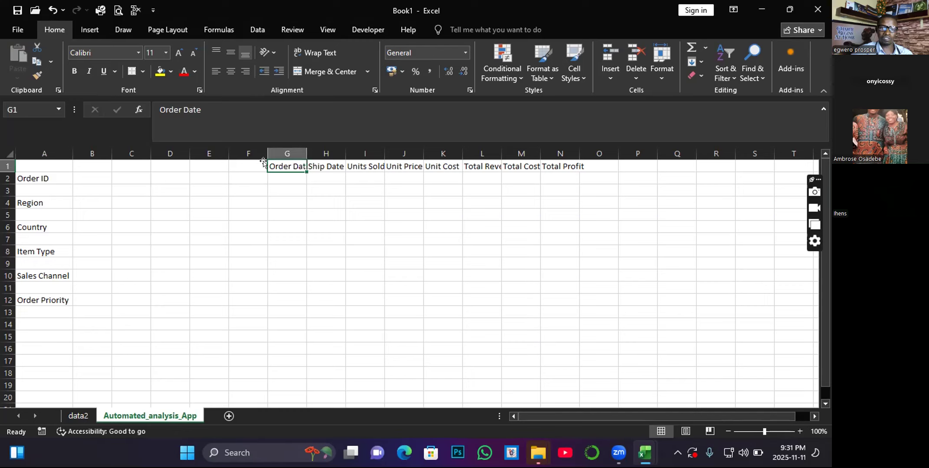
pyautogui.moveTo(263, 162); pyautogui.dragTo(42, 325)
pyautogui.click(321, 164)
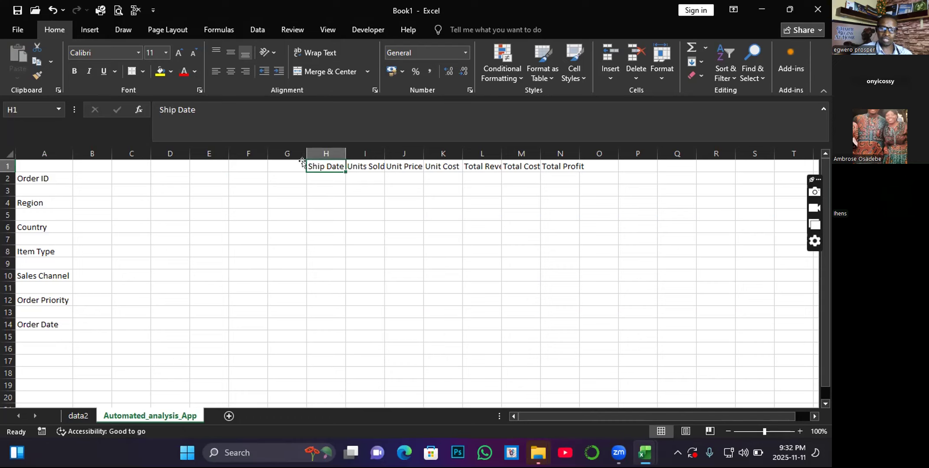
pyautogui.moveTo(301, 162); pyautogui.dragTo(48, 352)
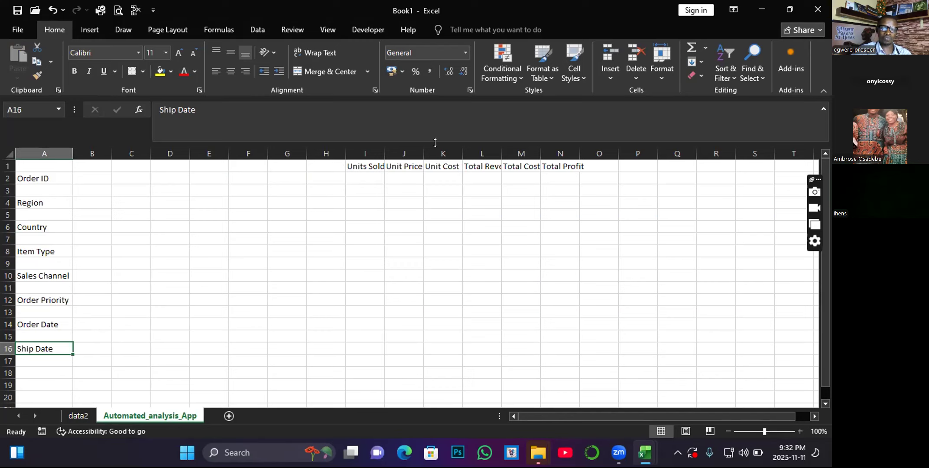
# Start a second label column by moving the Units Sold header to cell C2 and Unit Price to C4.
pyautogui.click(384, 171)
pyautogui.moveTo(371, 172); pyautogui.dragTo(141, 173)
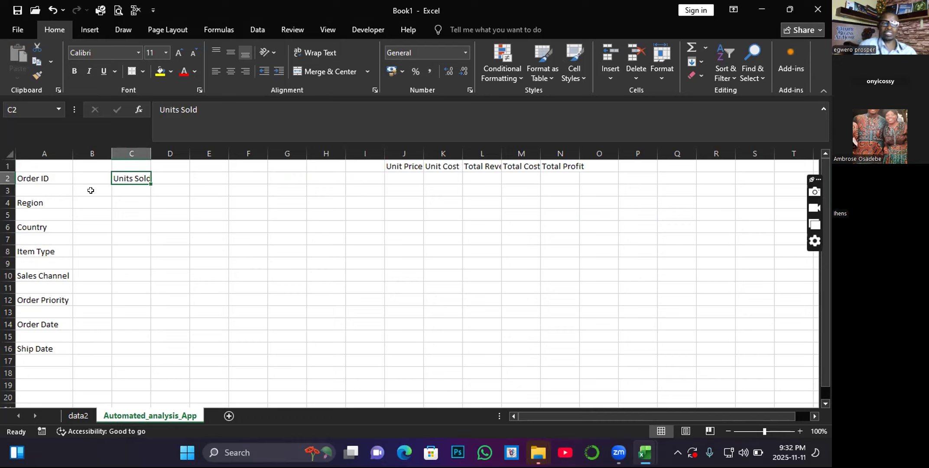
pyautogui.click(39, 179)
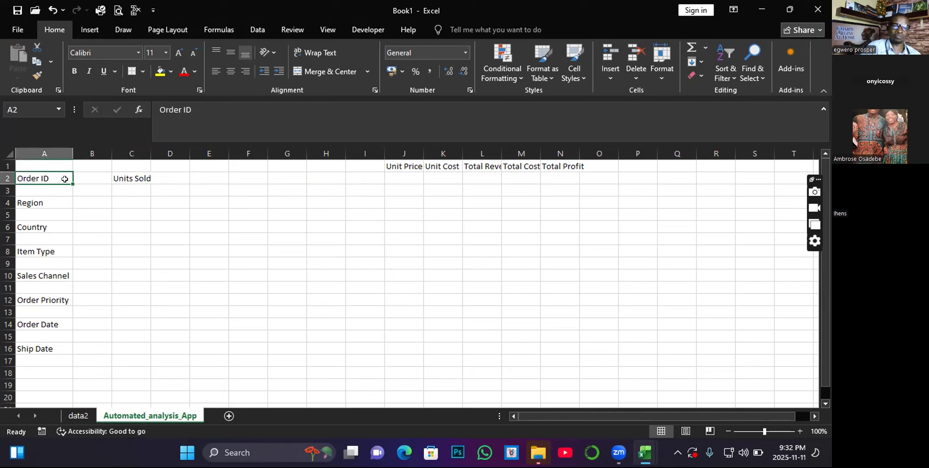
pyautogui.click(85, 174)
pyautogui.click(43, 180)
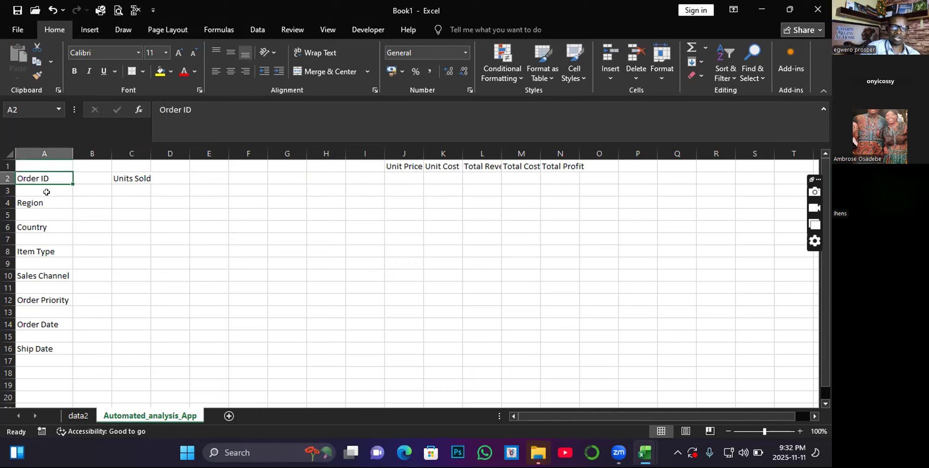
pyautogui.press('Down')
pyautogui.click(396, 170)
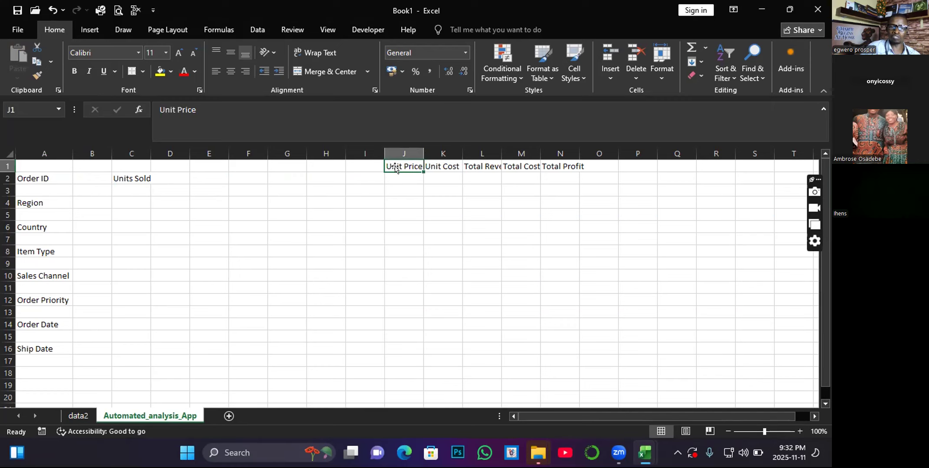
pyautogui.moveTo(395, 168); pyautogui.dragTo(132, 198)
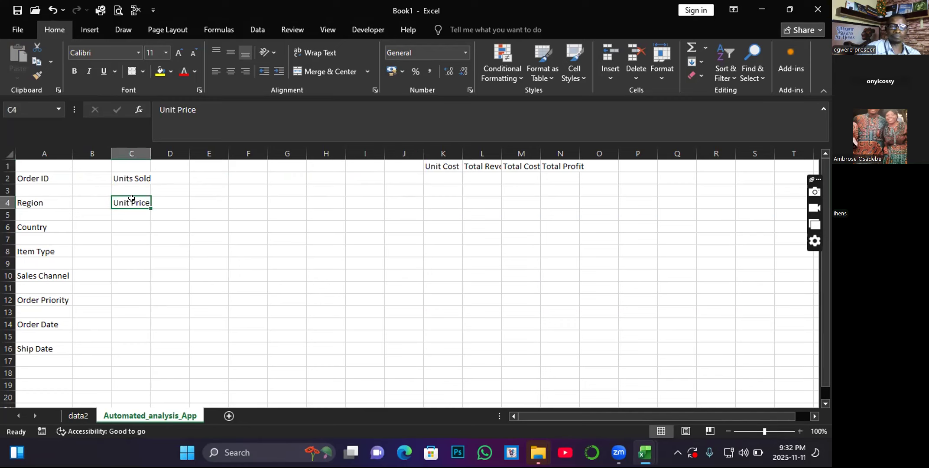
# Move the Unit Cost header to cell C6 and Total Revenue to C8.
pyautogui.click(442, 164)
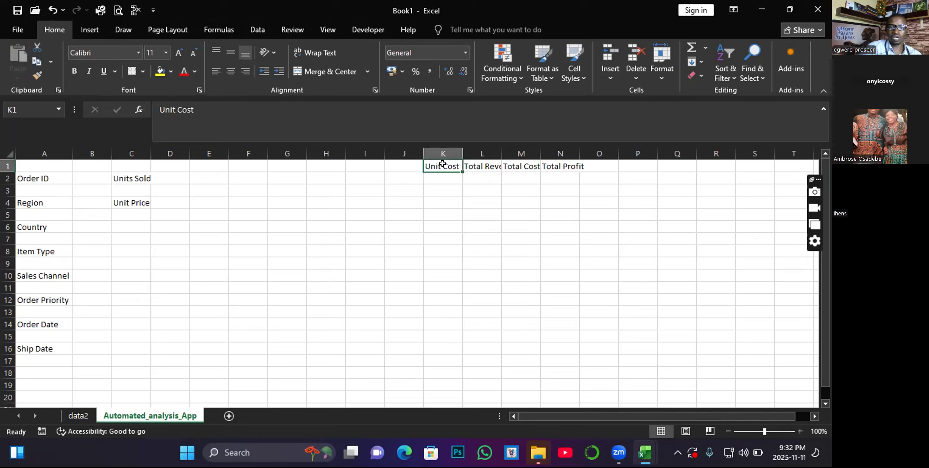
pyautogui.moveTo(443, 164); pyautogui.dragTo(173, 219)
pyautogui.click(480, 171)
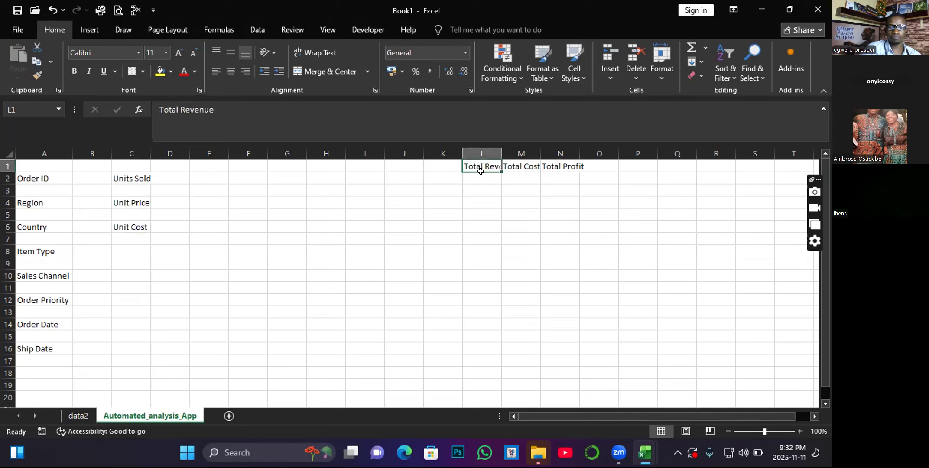
pyautogui.moveTo(480, 172); pyautogui.dragTo(128, 253)
# Move the Total Cost header to cell C10 and Total Profit to C12, and AutoFit the width of column C.
pyautogui.click(523, 170)
pyautogui.moveTo(526, 173); pyautogui.dragTo(150, 282)
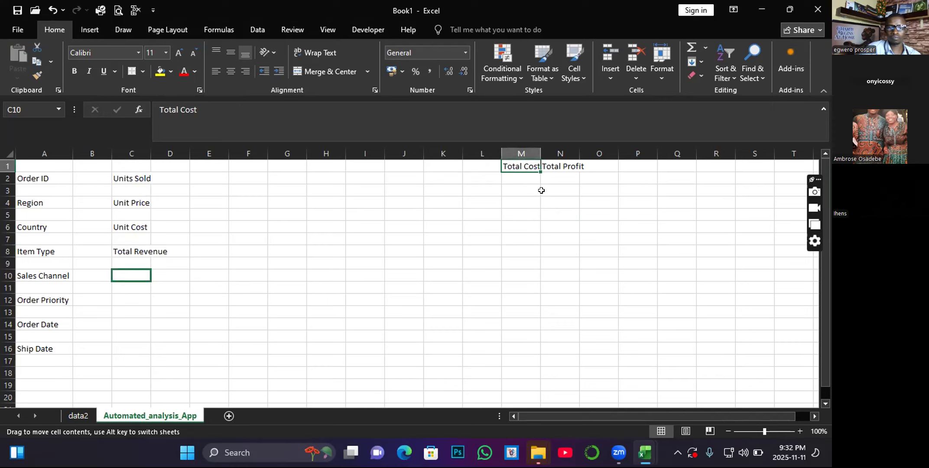
pyautogui.click(555, 172)
pyautogui.moveTo(558, 173); pyautogui.dragTo(137, 307)
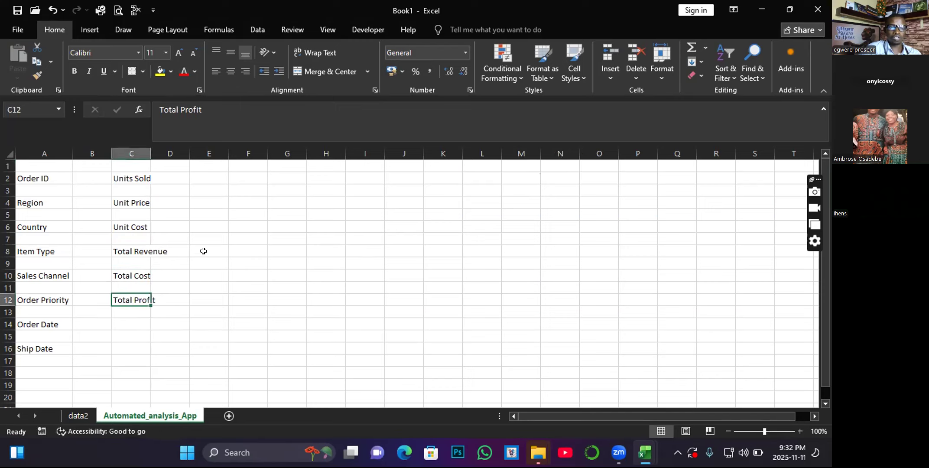
pyautogui.doubleClick(151, 153)
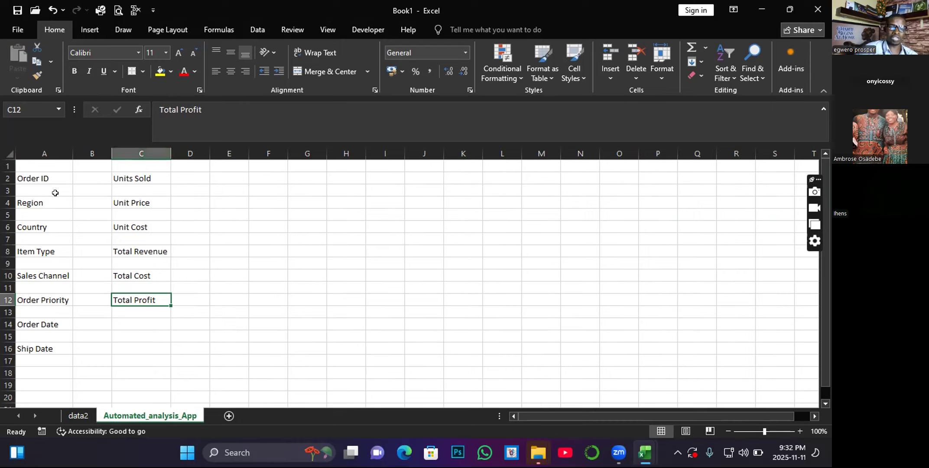
# Move the whole label block A2:C16 so it starts at cell E2, and AutoFit the widths of columns E and G.
pyautogui.moveTo(24, 174); pyautogui.dragTo(136, 339)
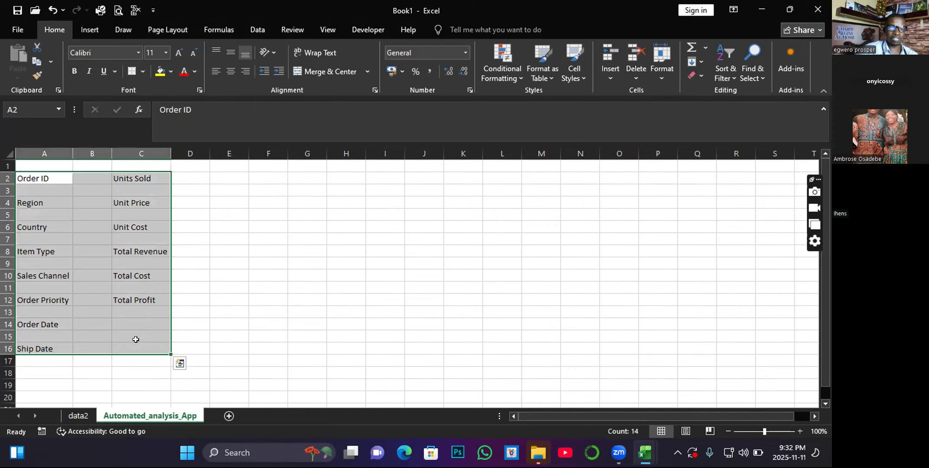
pyautogui.moveTo(170, 214); pyautogui.dragTo(303, 212)
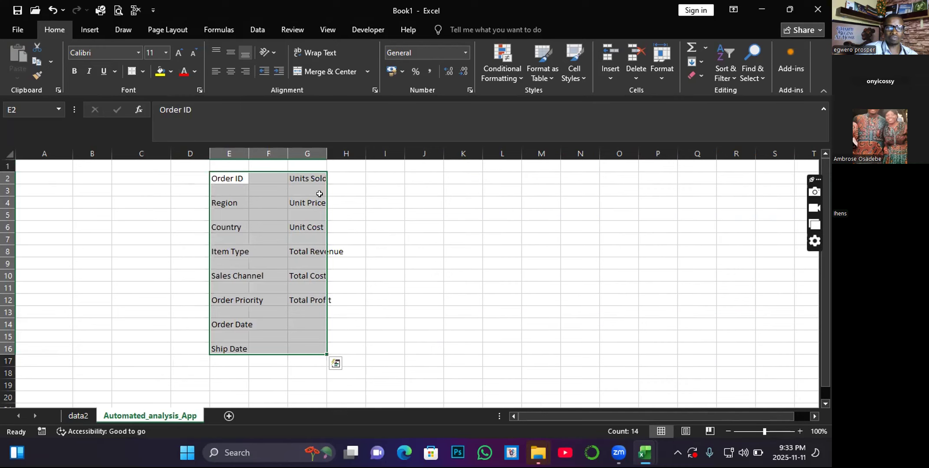
pyautogui.click(424, 215)
pyautogui.doubleClick(249, 153)
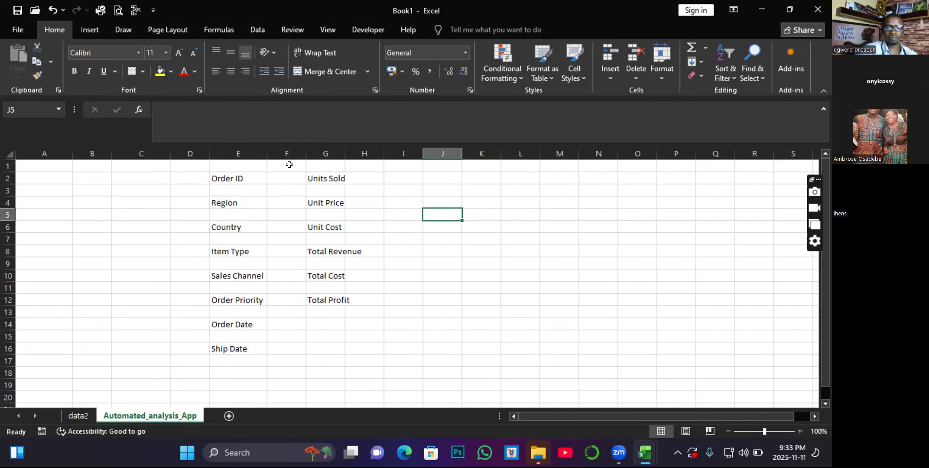
pyautogui.doubleClick(345, 154)
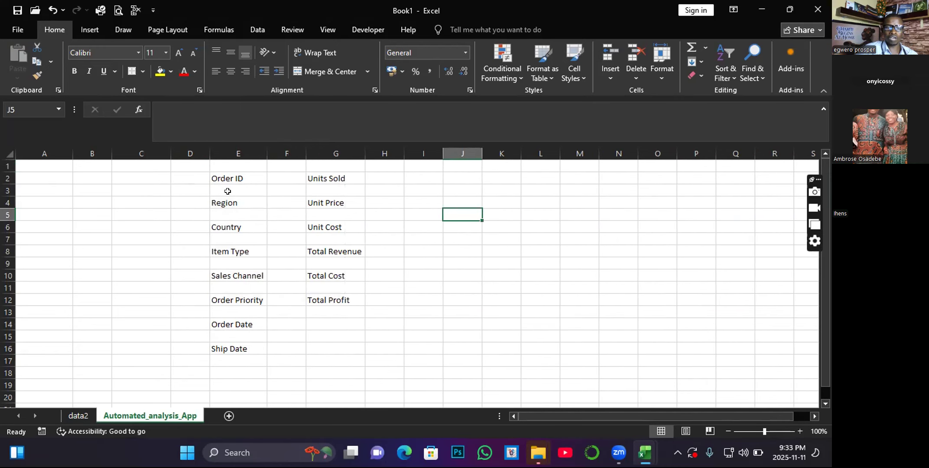
pyautogui.click(232, 178)
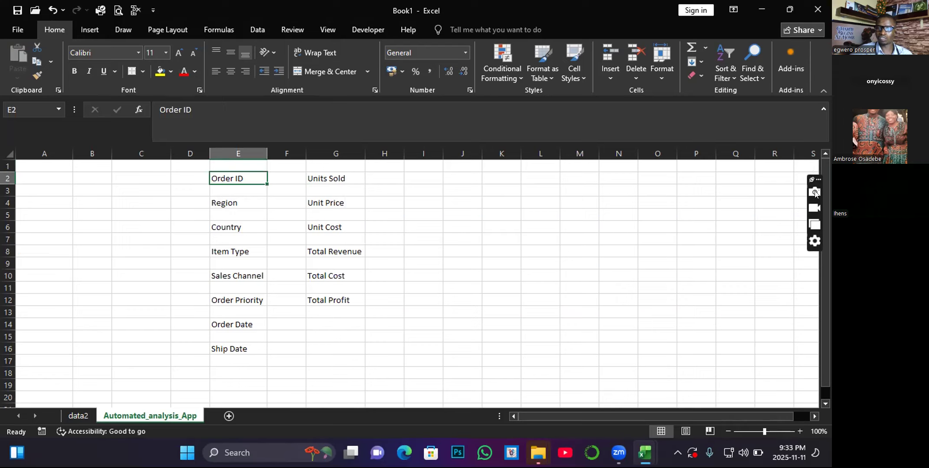
pyautogui.moveTo(820, 192); pyautogui.dragTo(830, 22)
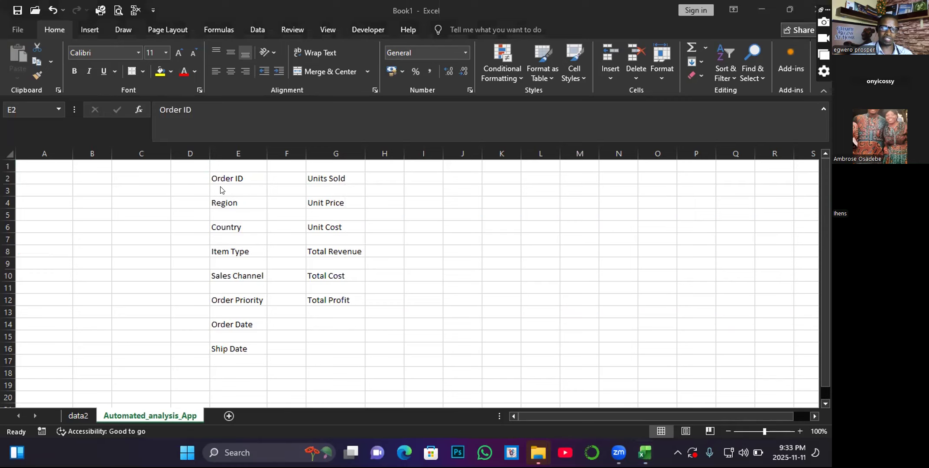
pyautogui.click(228, 175)
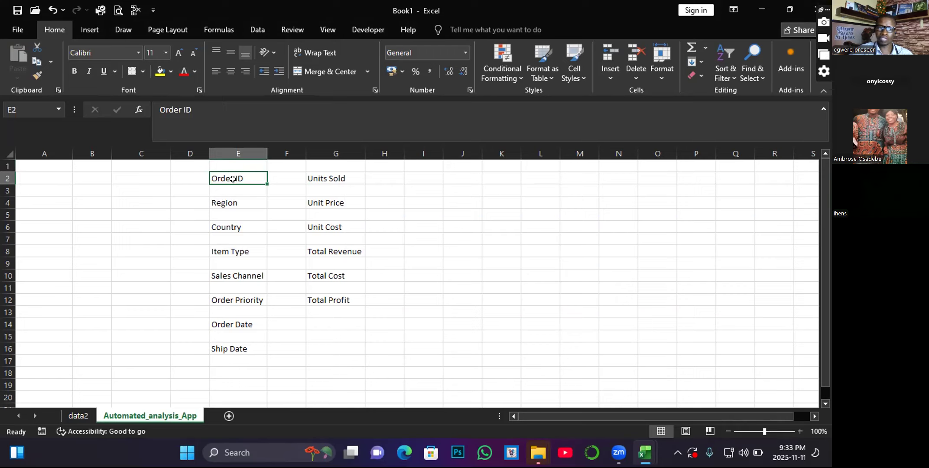
pyautogui.moveTo(237, 173); pyautogui.dragTo(232, 348)
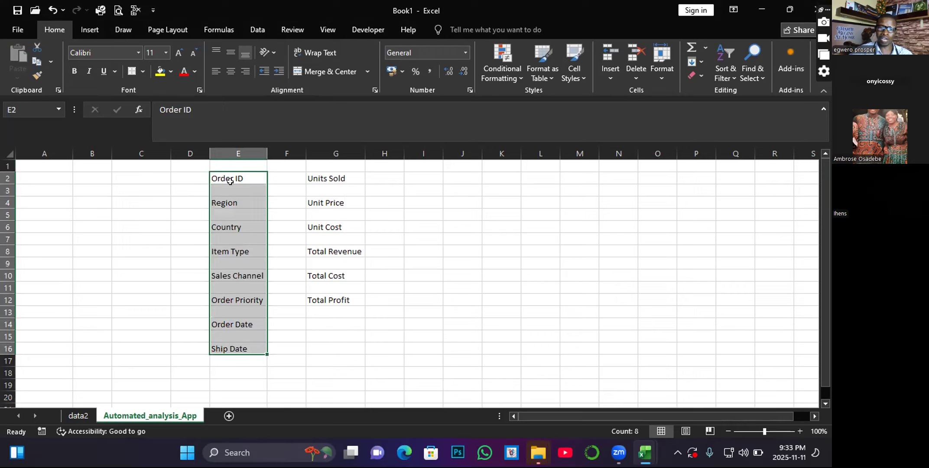
pyautogui.click(149, 235)
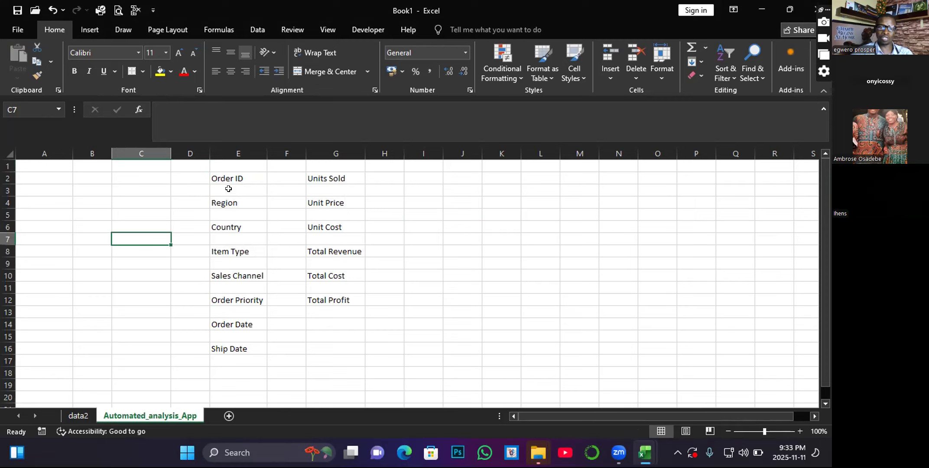
pyautogui.click(230, 189)
pyautogui.click(230, 215)
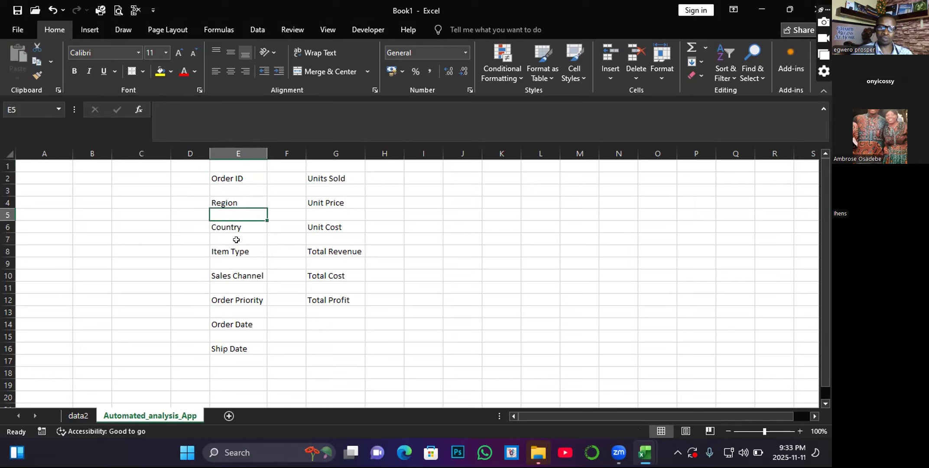
pyautogui.click(233, 239)
pyautogui.click(230, 260)
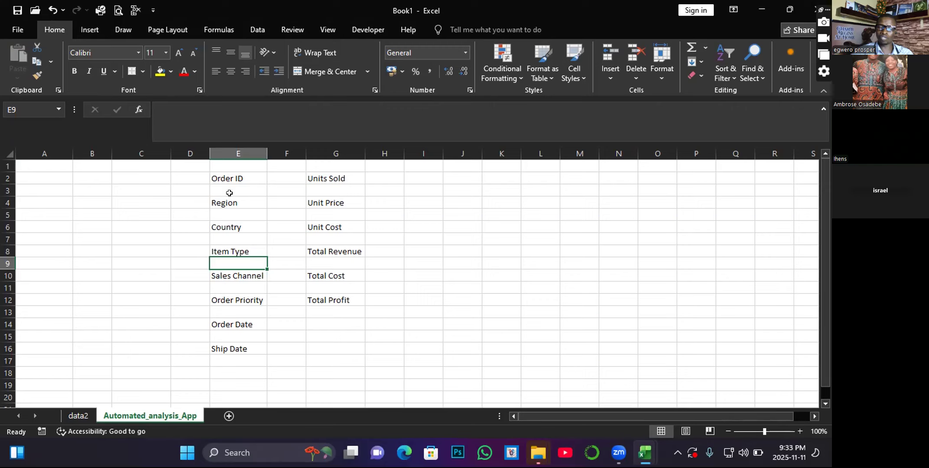
# Set the font color of all field labels in columns E and G, without the blank cells between them, to standard yellow.
pyautogui.click(237, 174)
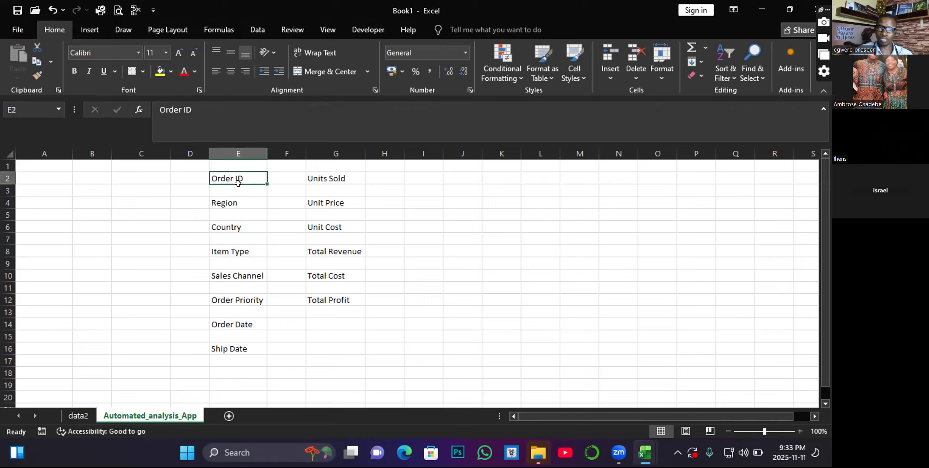
pyautogui.keyDown('ctrl'); pyautogui.click(228, 202); pyautogui.keyUp('ctrl')
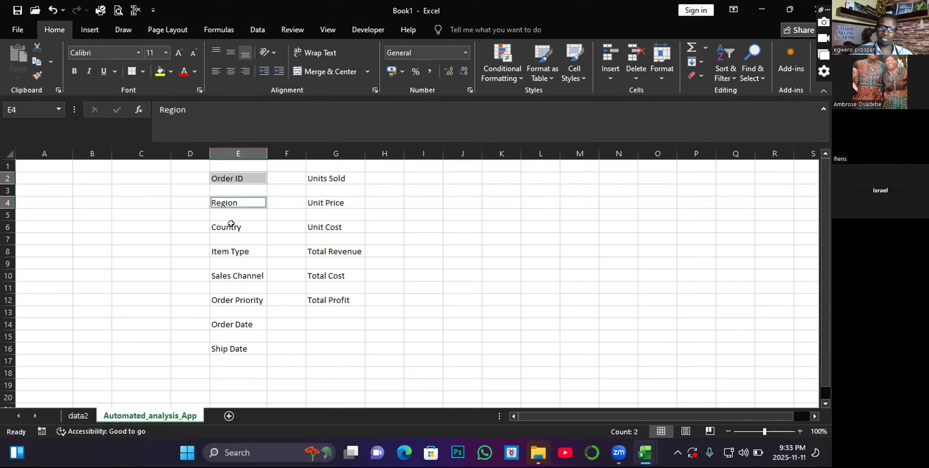
pyautogui.keyDown('ctrl'); pyautogui.click(231, 224); pyautogui.keyUp('ctrl')
pyautogui.keyDown('ctrl'); pyautogui.click(232, 250); pyautogui.keyUp('ctrl')
pyautogui.keyDown('ctrl'); pyautogui.click(232, 273); pyautogui.keyUp('ctrl')
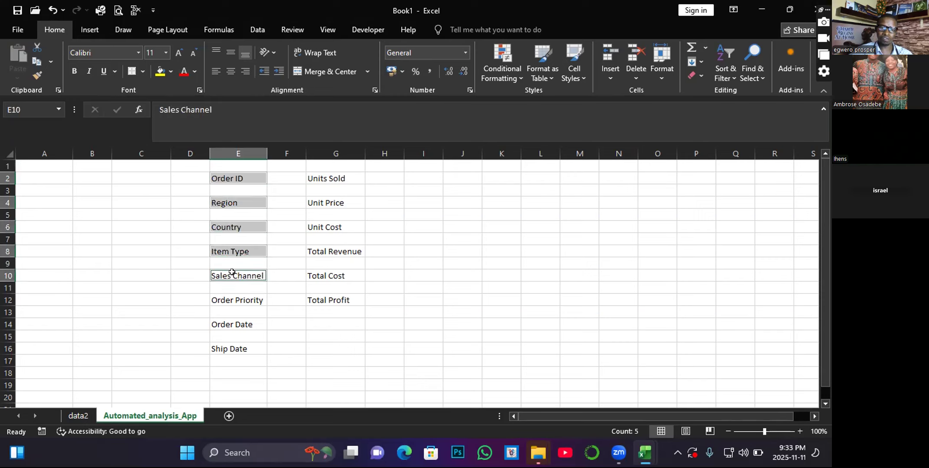
pyautogui.keyDown('ctrl'); pyautogui.click(232, 298); pyautogui.keyUp('ctrl')
pyautogui.keyDown('ctrl'); pyautogui.click(237, 324); pyautogui.keyUp('ctrl')
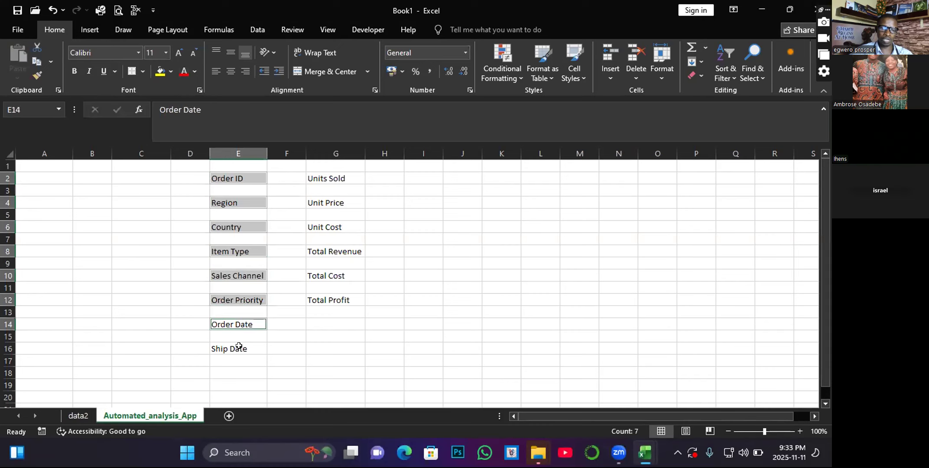
pyautogui.keyDown('ctrl'); pyautogui.click(239, 348); pyautogui.keyUp('ctrl')
pyautogui.keyDown('ctrl'); pyautogui.click(320, 299); pyautogui.keyUp('ctrl')
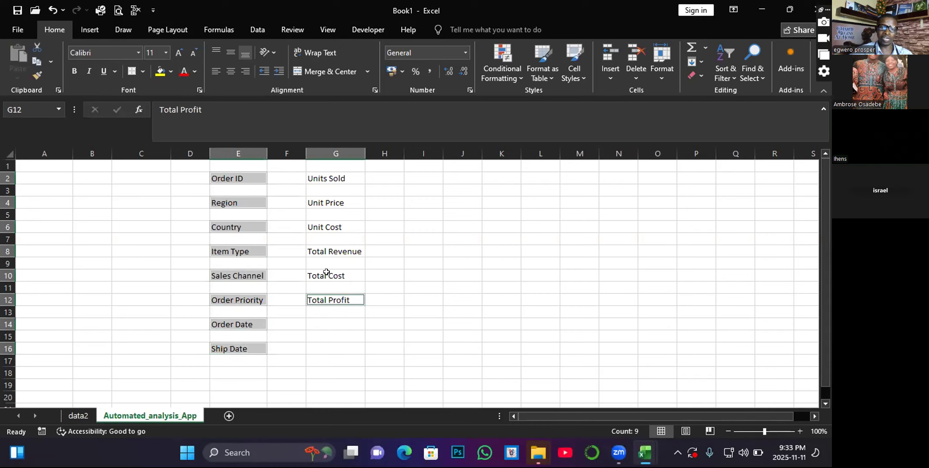
pyautogui.keyDown('ctrl'); pyautogui.click(325, 275); pyautogui.keyUp('ctrl')
pyautogui.keyDown('ctrl'); pyautogui.click(323, 250); pyautogui.keyUp('ctrl')
pyautogui.keyDown('ctrl'); pyautogui.click(322, 225); pyautogui.keyUp('ctrl')
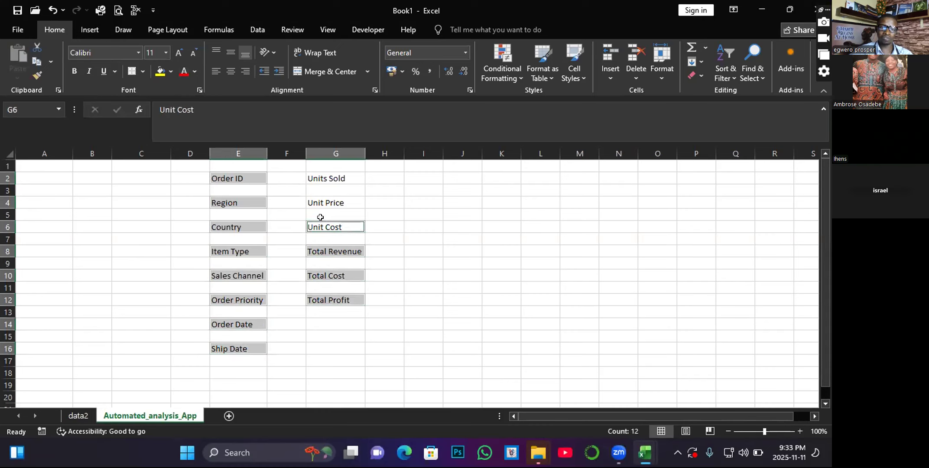
pyautogui.keyDown('ctrl'); pyautogui.click(318, 200); pyautogui.keyUp('ctrl')
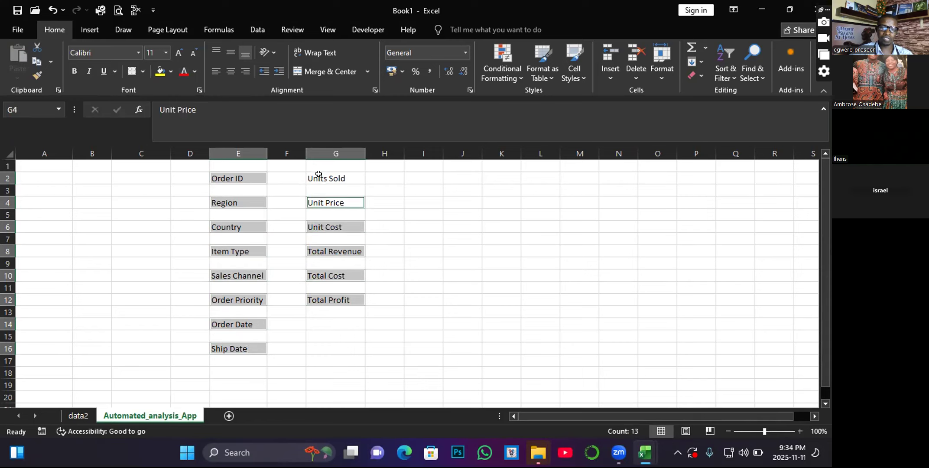
pyautogui.keyDown('ctrl'); pyautogui.click(319, 175); pyautogui.keyUp('ctrl')
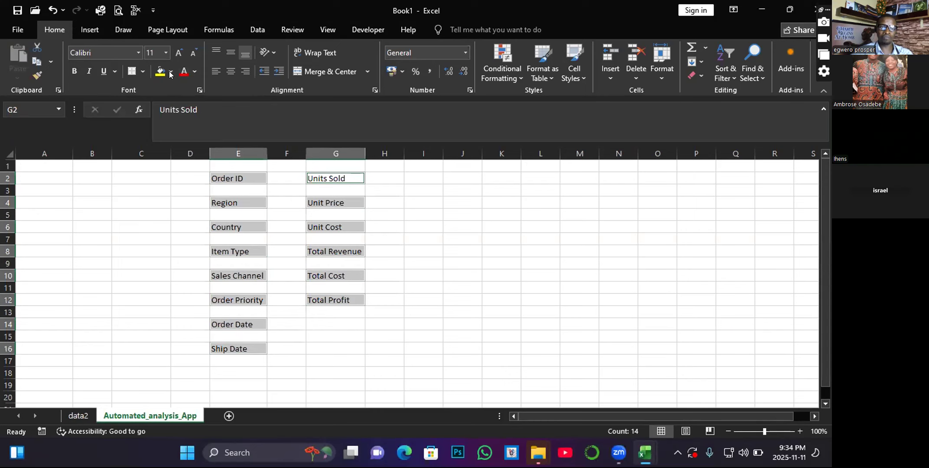
pyautogui.click(195, 73)
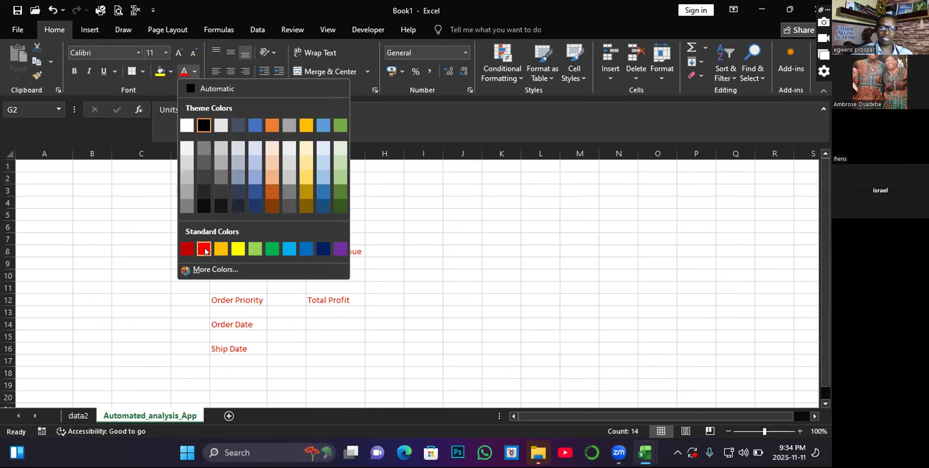
pyautogui.click(236, 247)
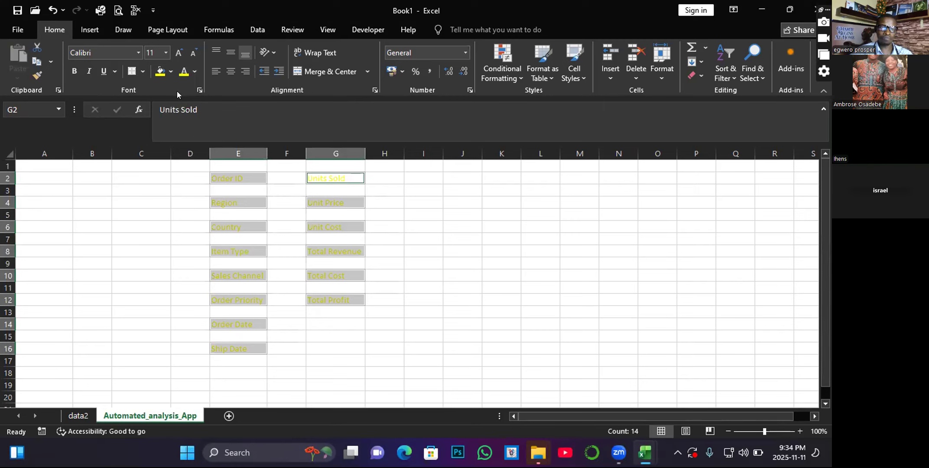
# Fill the selected field labels in columns E and G with black and make their text bold.
pyautogui.click(172, 72)
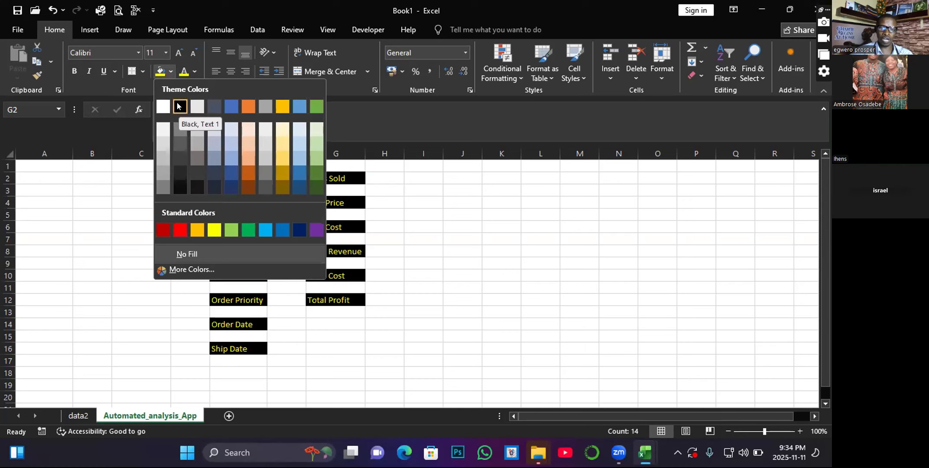
pyautogui.click(180, 105)
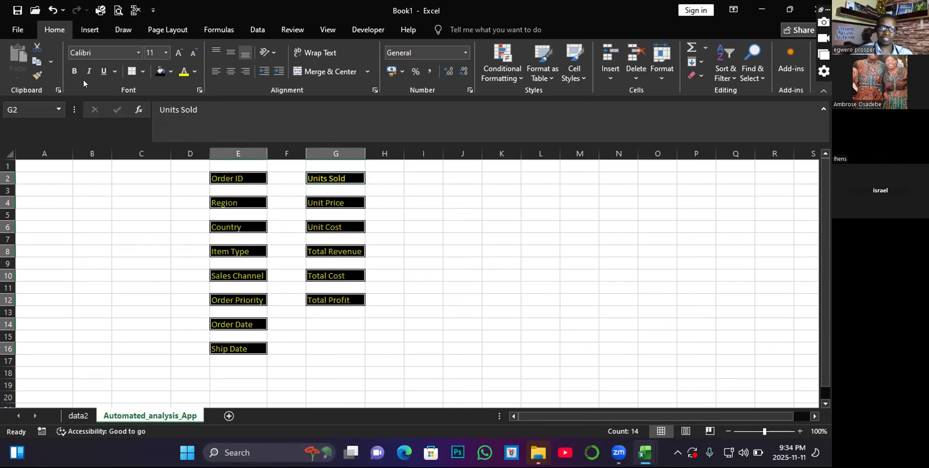
pyautogui.click(74, 72)
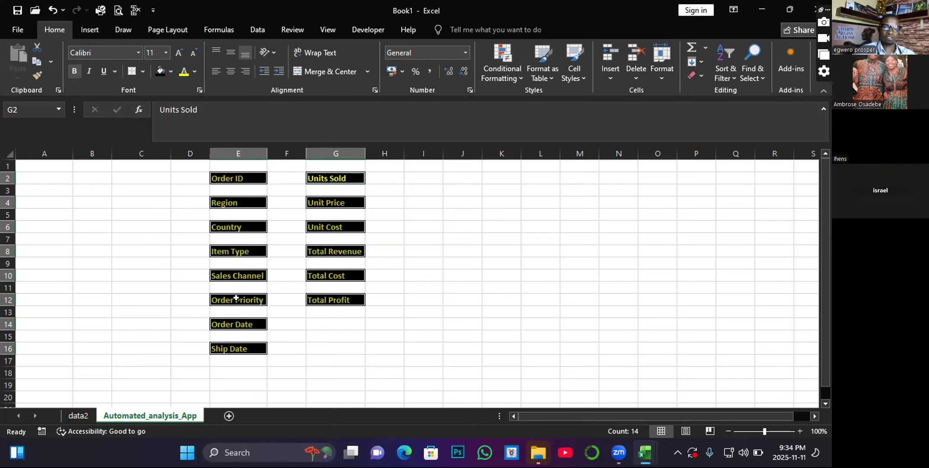
pyautogui.click(296, 319)
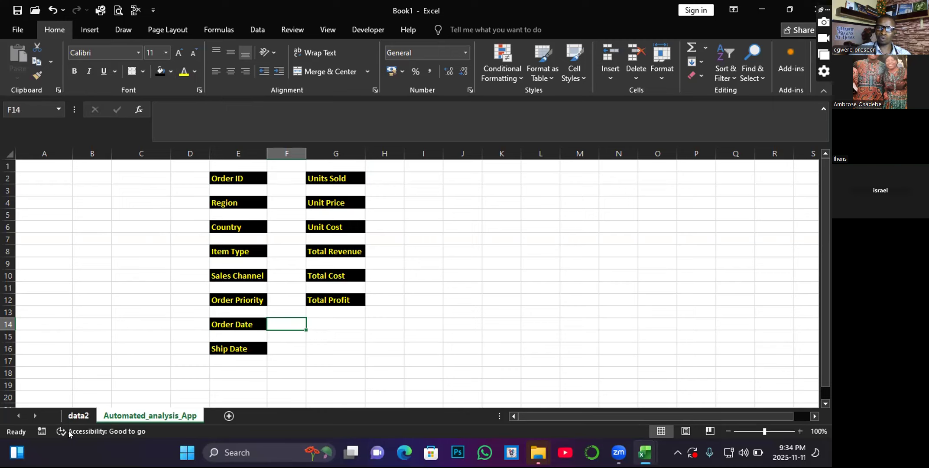
pyautogui.click(277, 178)
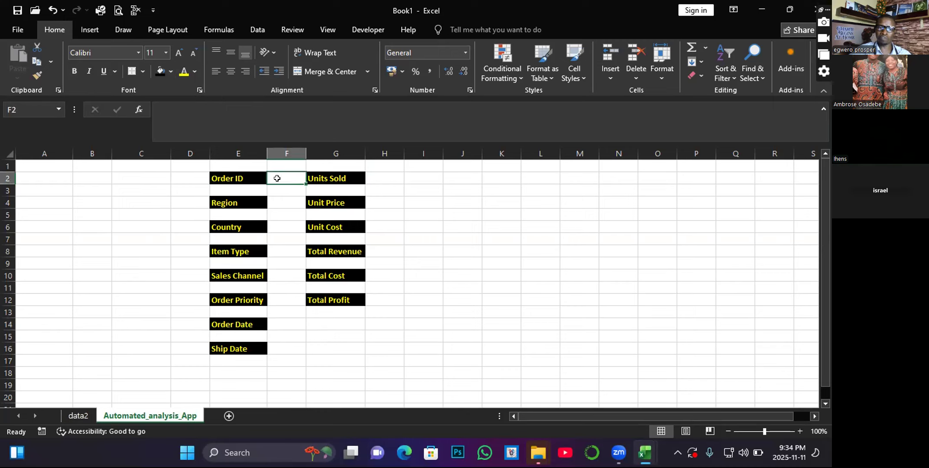
pyautogui.click(279, 203)
pyautogui.click(286, 178)
pyautogui.moveTo(285, 178); pyautogui.dragTo(285, 205)
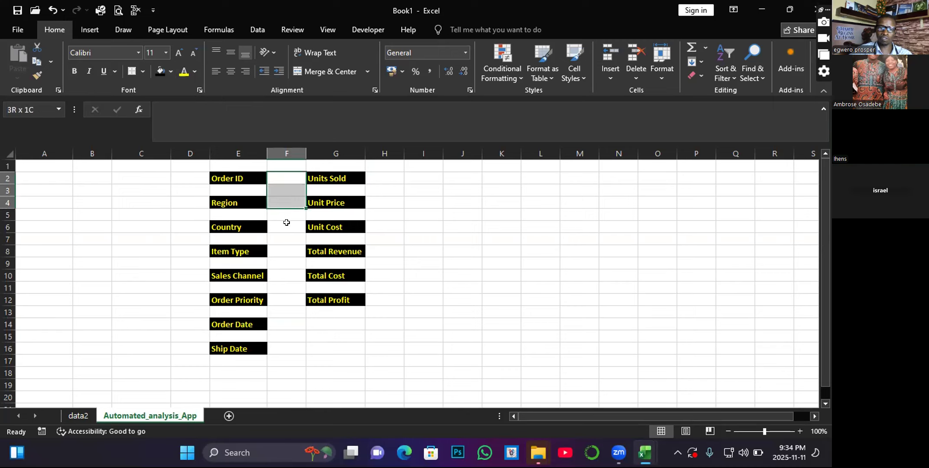
pyautogui.click(292, 261)
# Fill the value cells beside the labels, F2 to F16 and H2 to H12 on even rows only, with standard red.
pyautogui.click(288, 174)
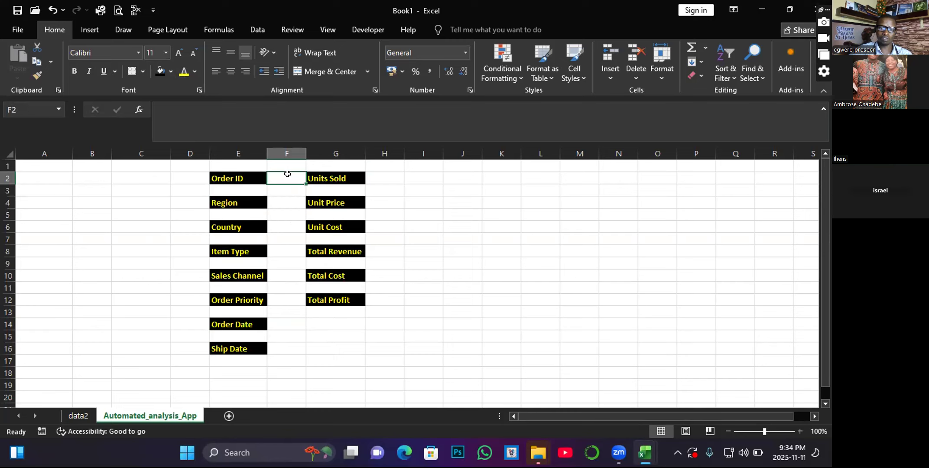
pyautogui.keyDown('ctrl'); pyautogui.click(286, 199); pyautogui.keyUp('ctrl')
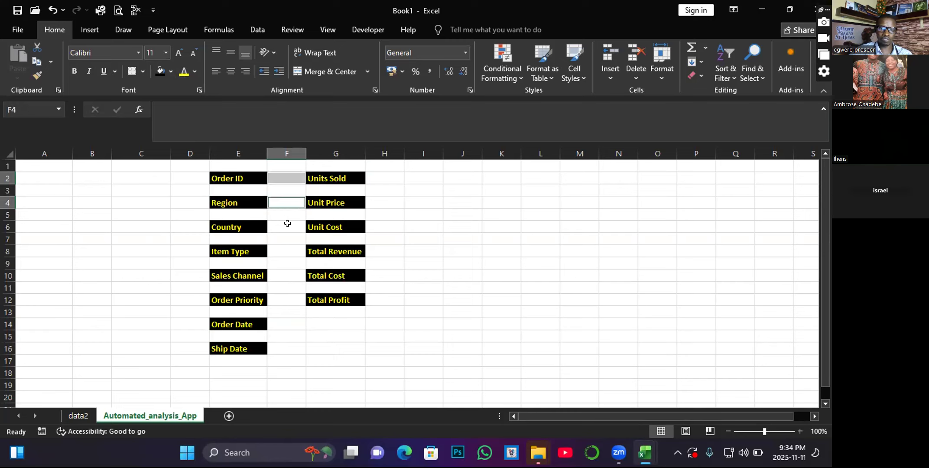
pyautogui.keyDown('ctrl'); pyautogui.click(287, 225); pyautogui.keyUp('ctrl')
pyautogui.keyDown('ctrl'); pyautogui.click(289, 251); pyautogui.keyUp('ctrl')
pyautogui.keyDown('ctrl'); pyautogui.click(288, 277); pyautogui.keyUp('ctrl')
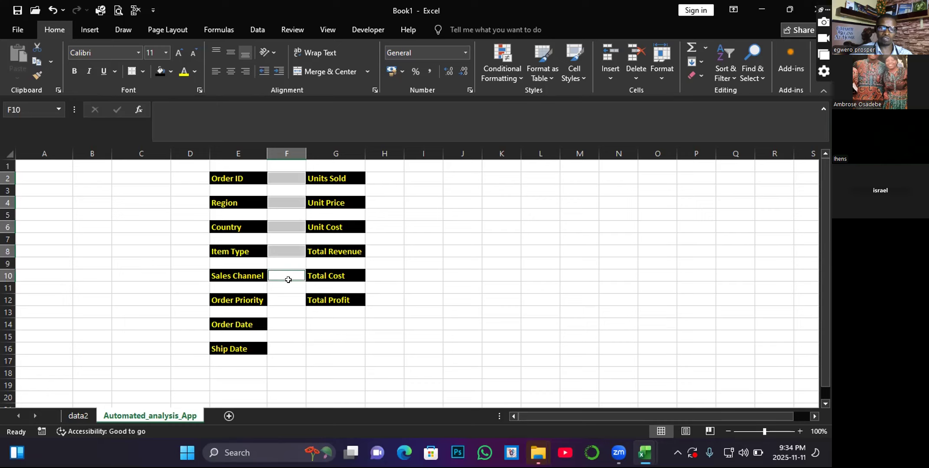
pyautogui.keyDown('ctrl'); pyautogui.click(289, 300); pyautogui.keyUp('ctrl')
pyautogui.keyDown('ctrl'); pyautogui.click(287, 321); pyautogui.keyUp('ctrl')
pyautogui.keyDown('ctrl'); pyautogui.click(284, 347); pyautogui.keyUp('ctrl')
pyautogui.keyDown('ctrl'); pyautogui.click(393, 178); pyautogui.keyUp('ctrl')
pyautogui.keyDown('ctrl'); pyautogui.click(386, 202); pyautogui.keyUp('ctrl')
pyautogui.keyDown('ctrl'); pyautogui.click(385, 225); pyautogui.keyUp('ctrl')
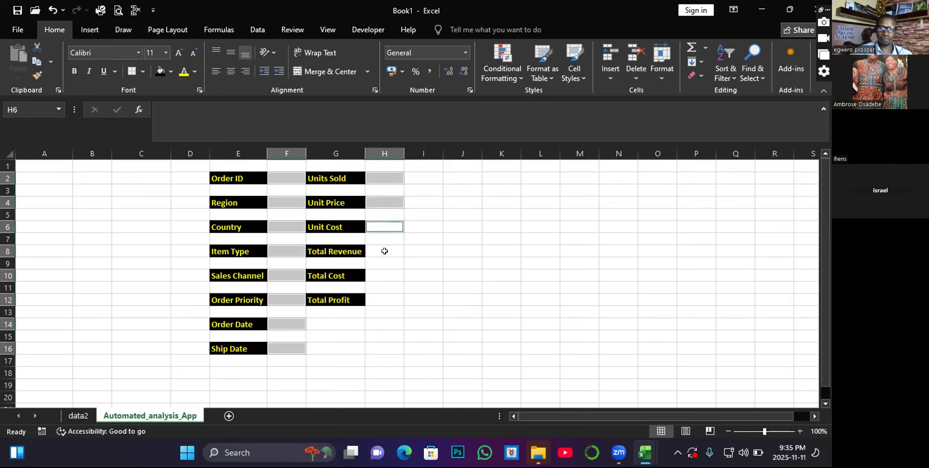
pyautogui.keyDown('ctrl'); pyautogui.click(384, 251); pyautogui.keyUp('ctrl')
pyautogui.keyDown('ctrl'); pyautogui.click(386, 276); pyautogui.keyUp('ctrl')
pyautogui.keyDown('ctrl'); pyautogui.click(386, 299); pyautogui.keyUp('ctrl')
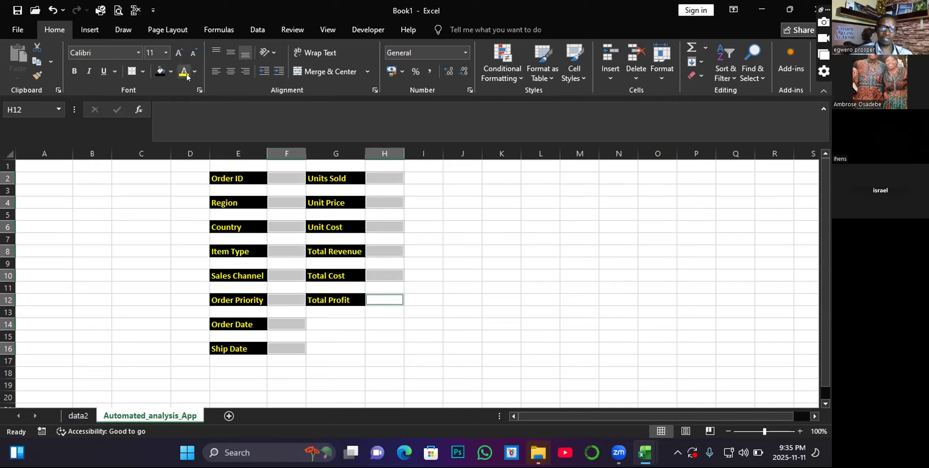
pyautogui.click(171, 72)
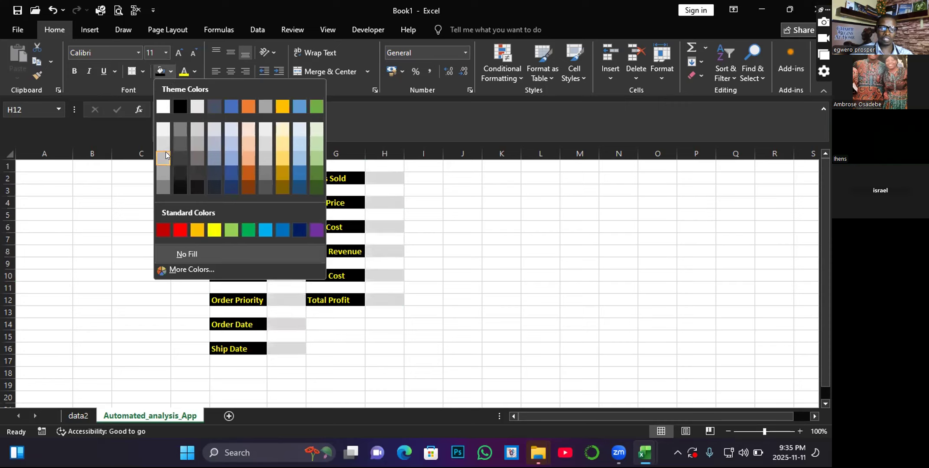
pyautogui.click(179, 229)
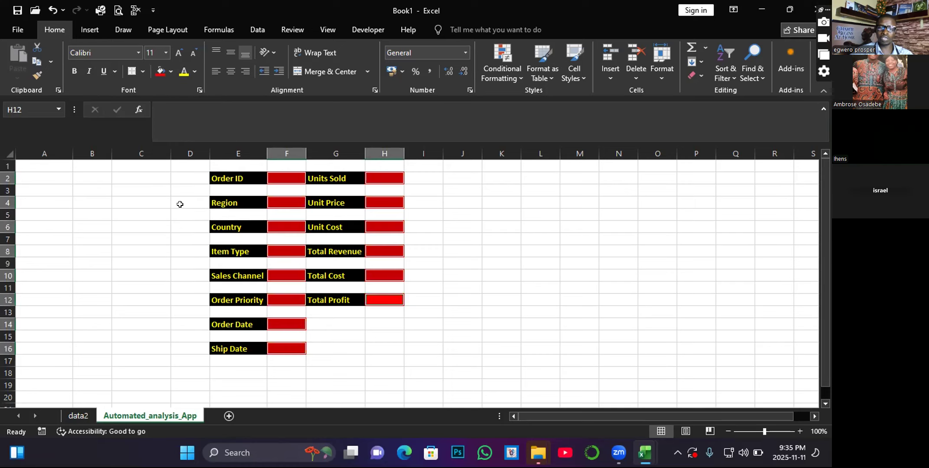
# Set the font color of the red value cells in columns F and H to white.
pyautogui.click(196, 72)
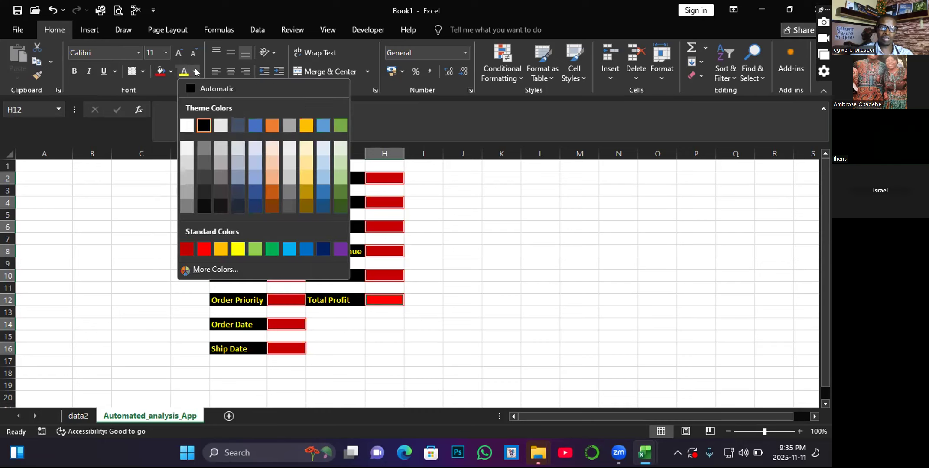
pyautogui.click(187, 125)
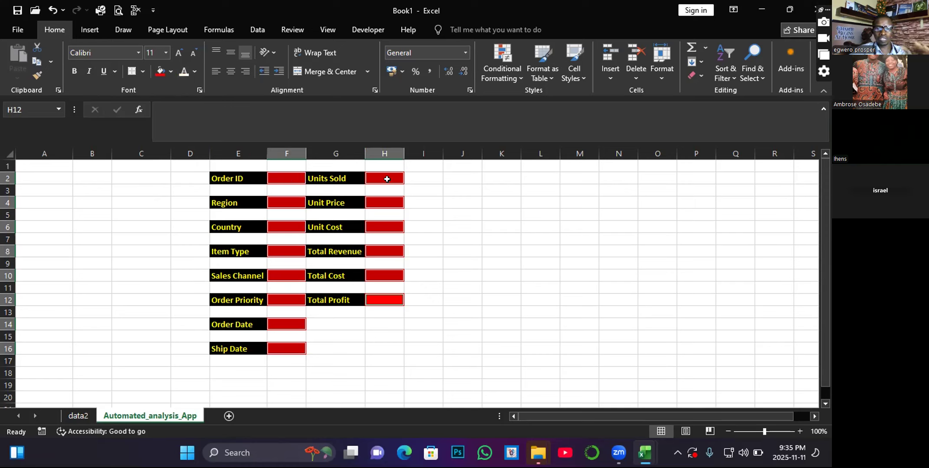
pyautogui.click(434, 199)
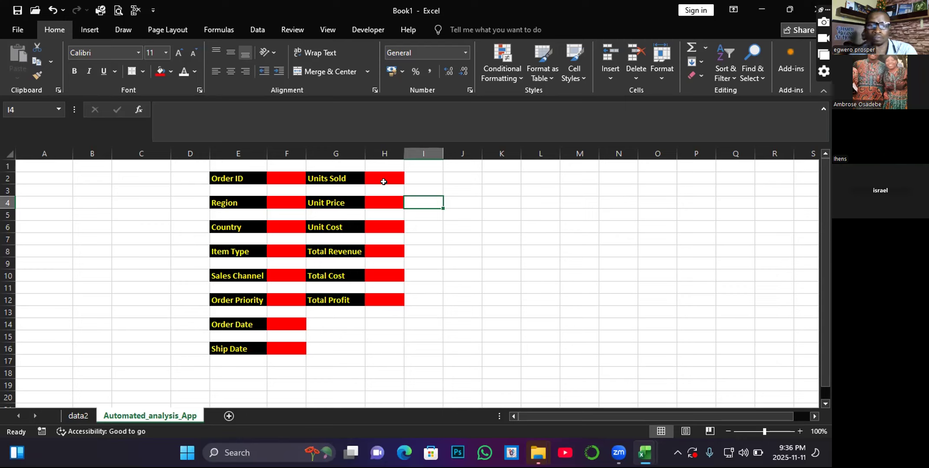
# Hide the gridlines and the row and column headings on the Automated_analysis_App sheet.
pyautogui.click(315, 25)
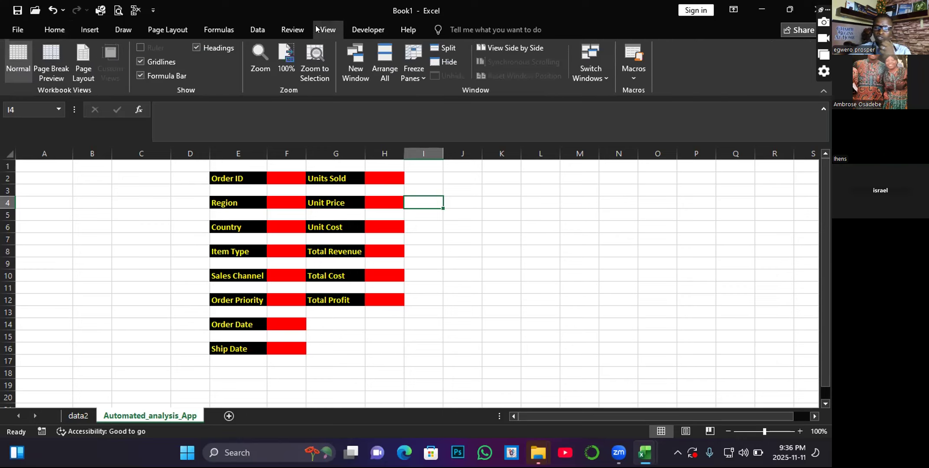
pyautogui.click(151, 61)
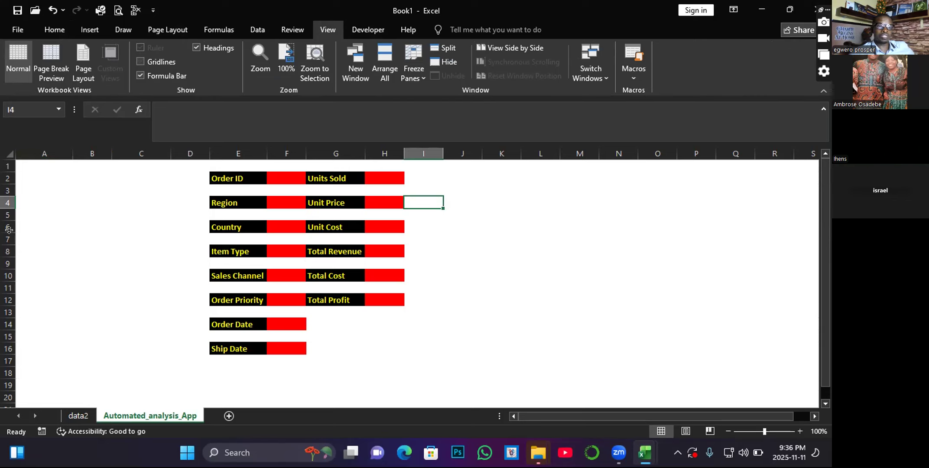
pyautogui.click(197, 48)
pyautogui.click(445, 309)
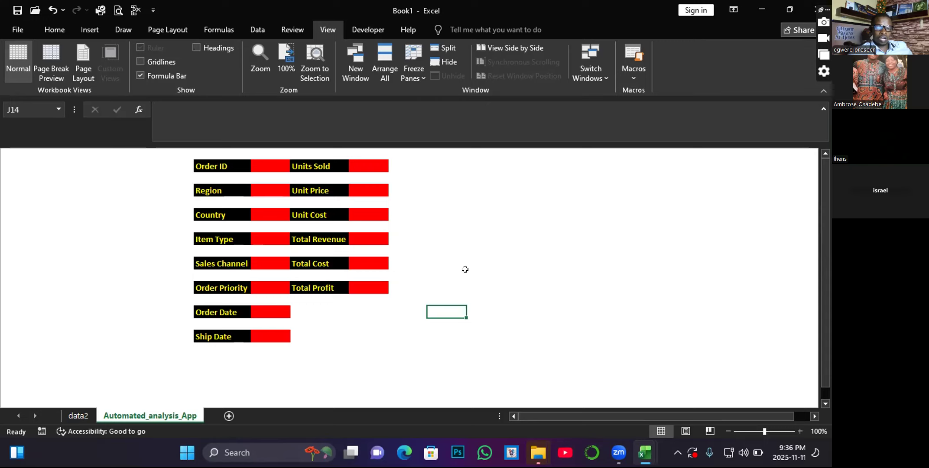
pyautogui.moveTo(427, 151); pyautogui.dragTo(670, 395)
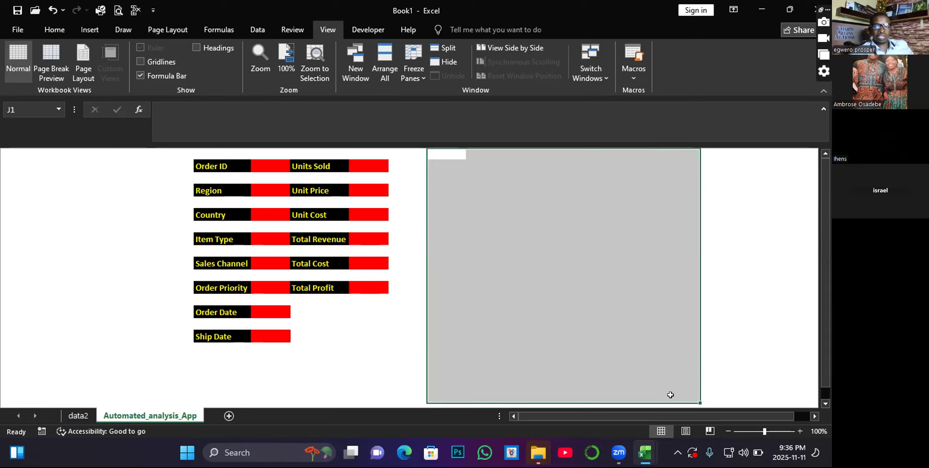
pyautogui.click(373, 383)
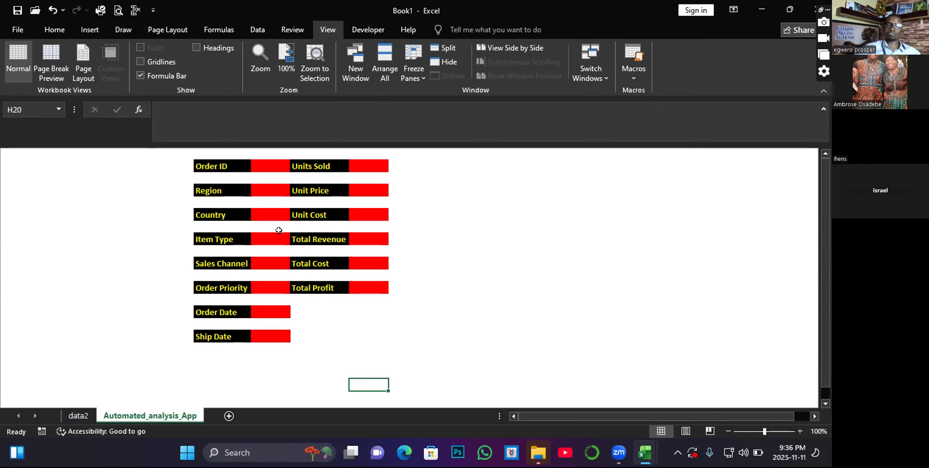
# Review the input message and error alert options in the data validation of Order ID value cell F2, and set it to allow a List.
pyautogui.click(271, 166)
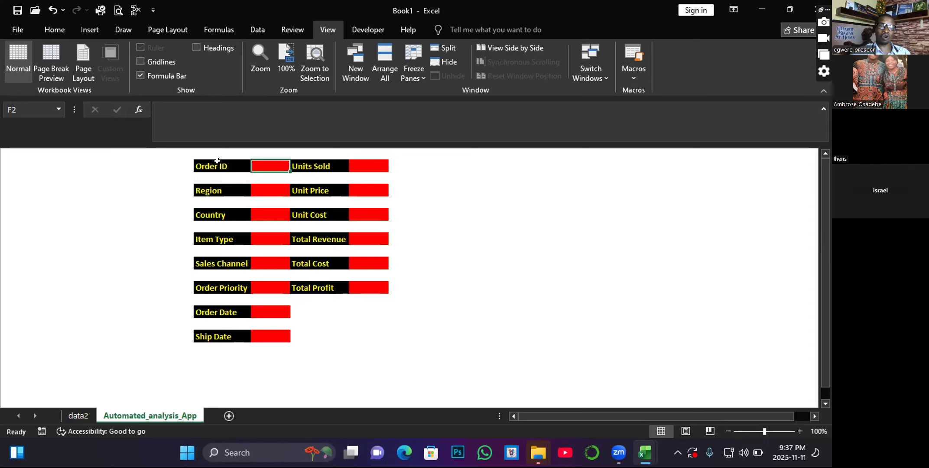
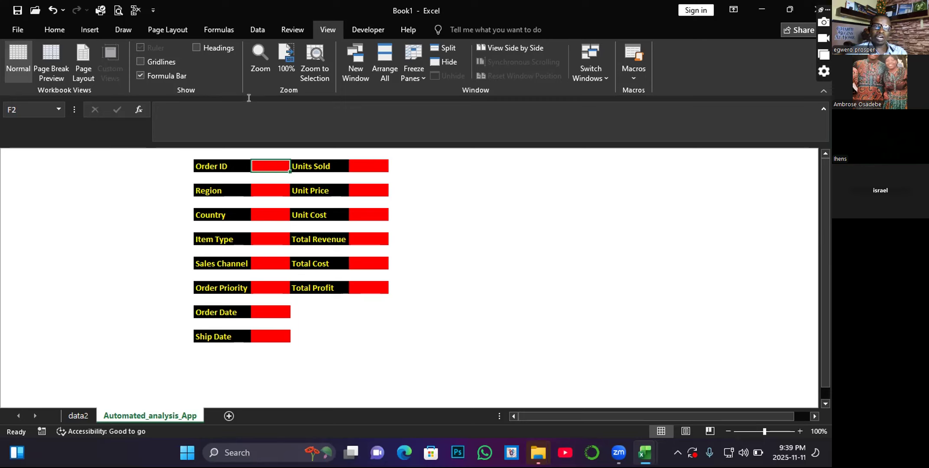
pyautogui.click(258, 29)
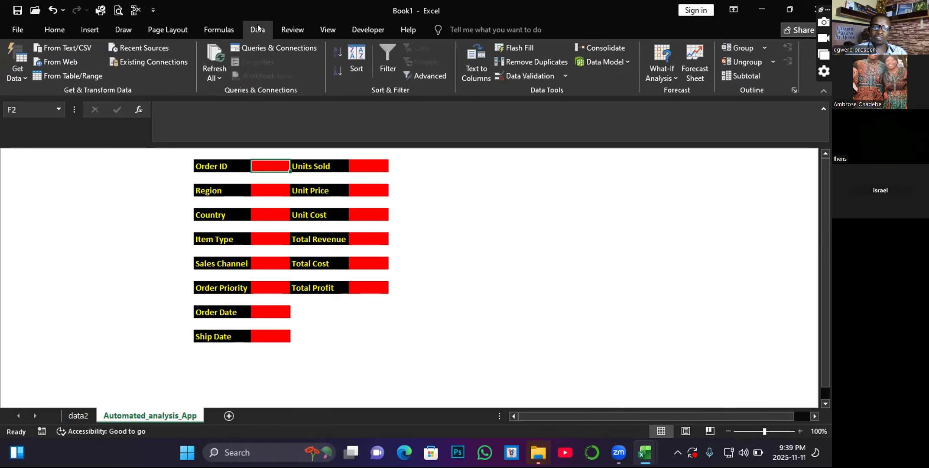
pyautogui.click(518, 76)
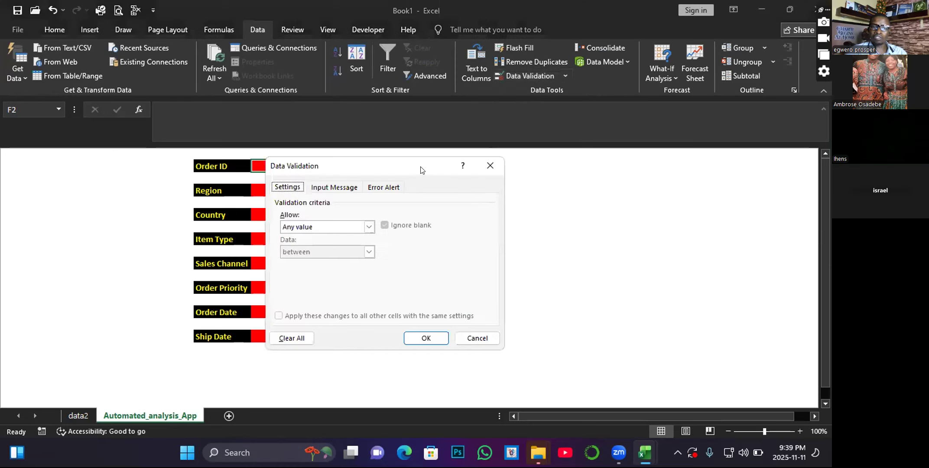
pyautogui.moveTo(421, 170); pyautogui.dragTo(556, 170)
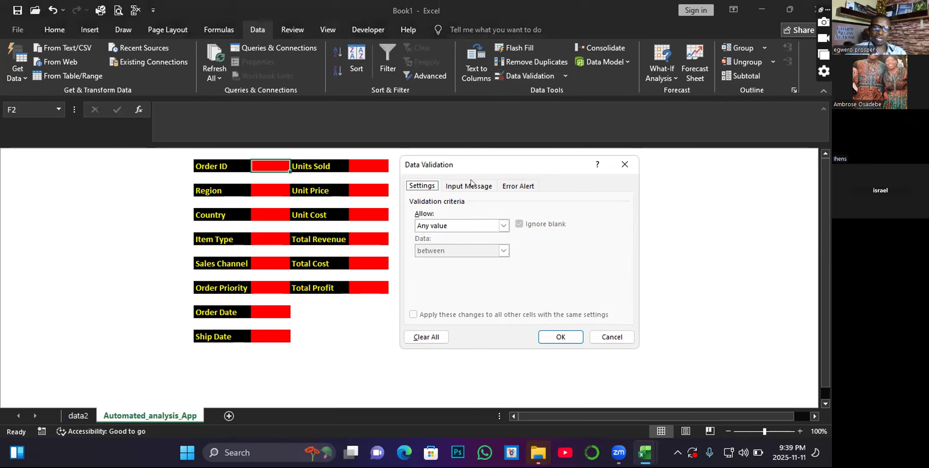
pyautogui.click(464, 189)
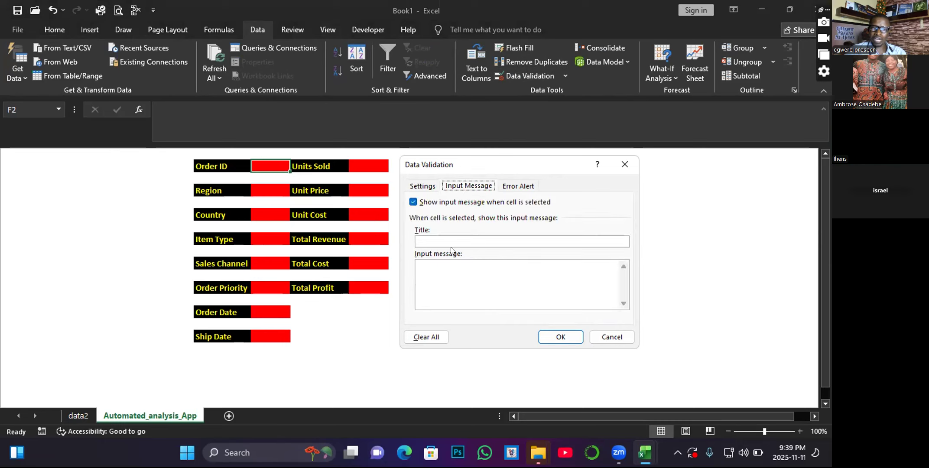
pyautogui.click(517, 189)
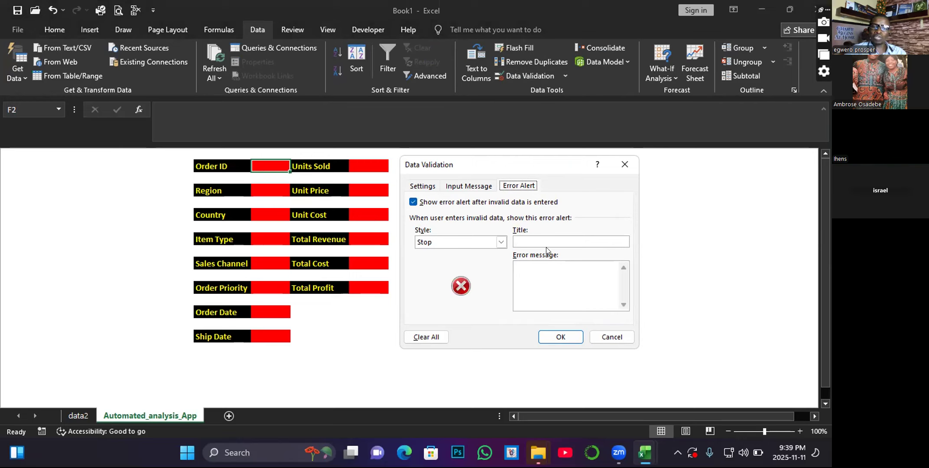
pyautogui.click(533, 268)
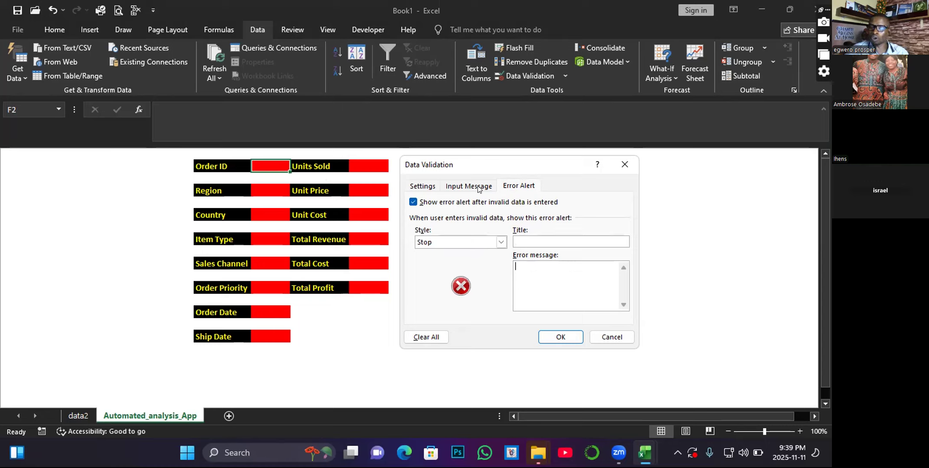
pyautogui.click(465, 189)
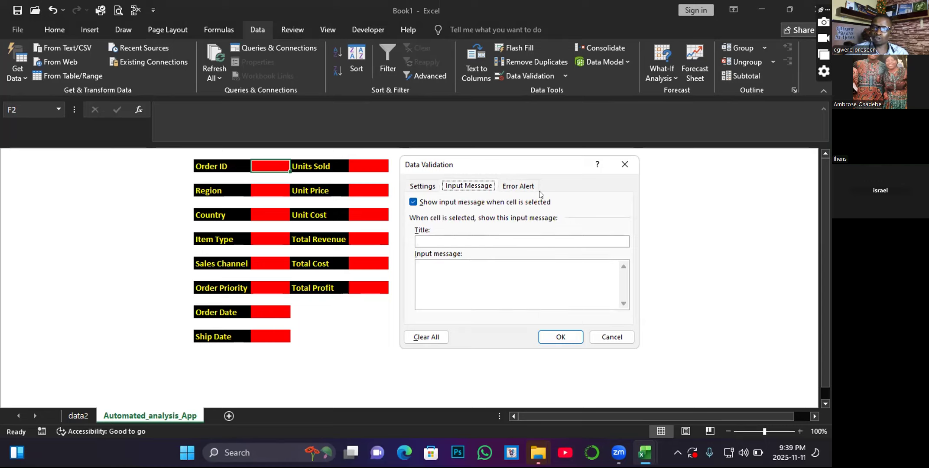
pyautogui.click(420, 189)
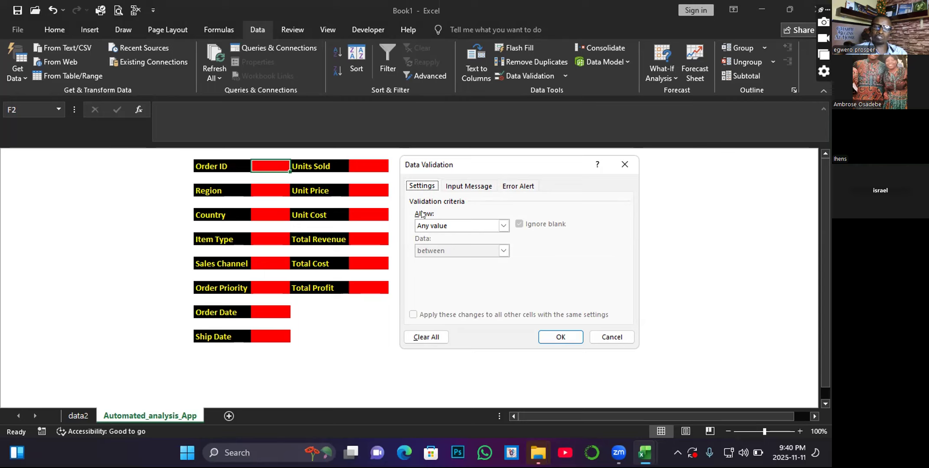
pyautogui.click(502, 226)
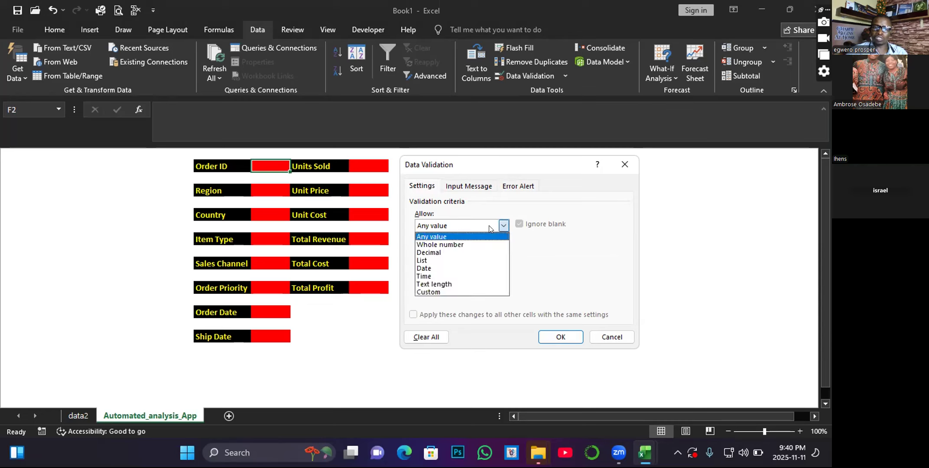
pyautogui.click(429, 260)
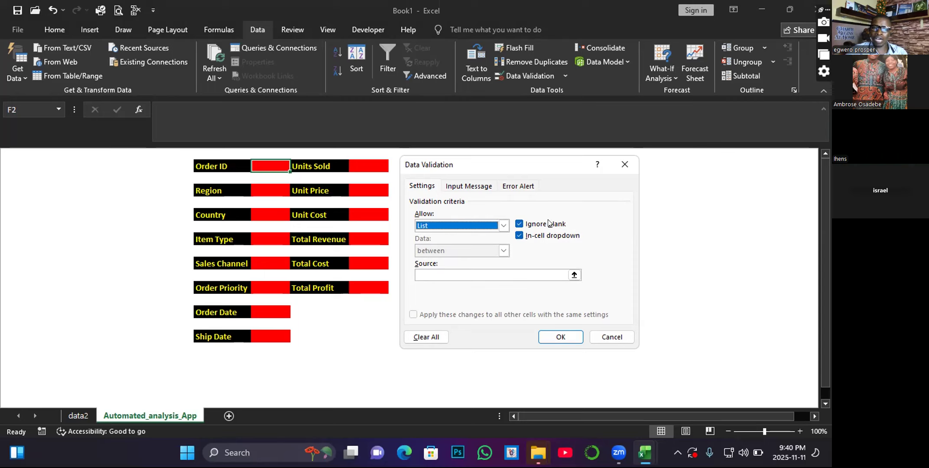
# Set the Order ID list's source to =data2!$A$2:$A$1048576 and apply the validation to F2.
pyautogui.click(427, 272)
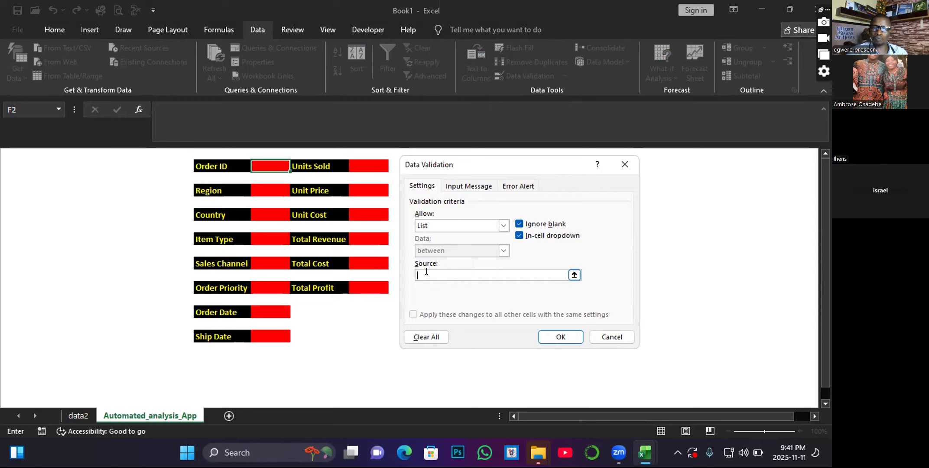
pyautogui.click(573, 275)
pyautogui.hotkey('ctrl', 'pageup')
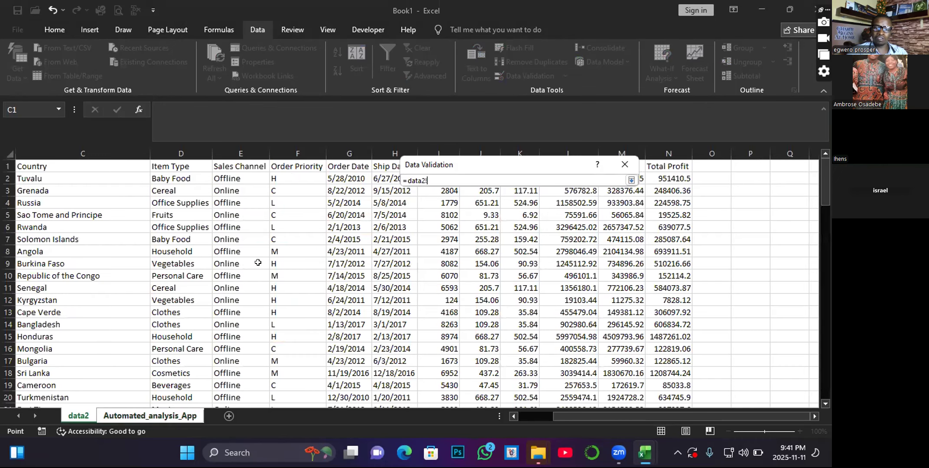
pyautogui.hscroll(-3, 252, 265)
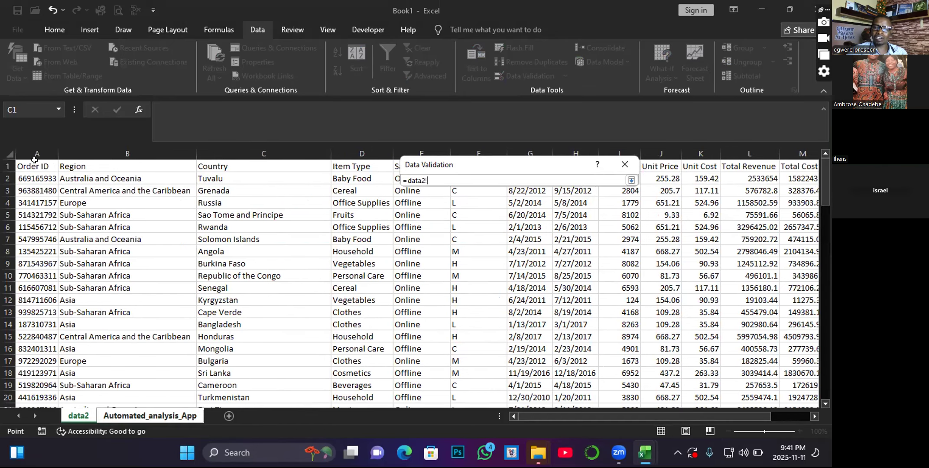
pyautogui.click(35, 148)
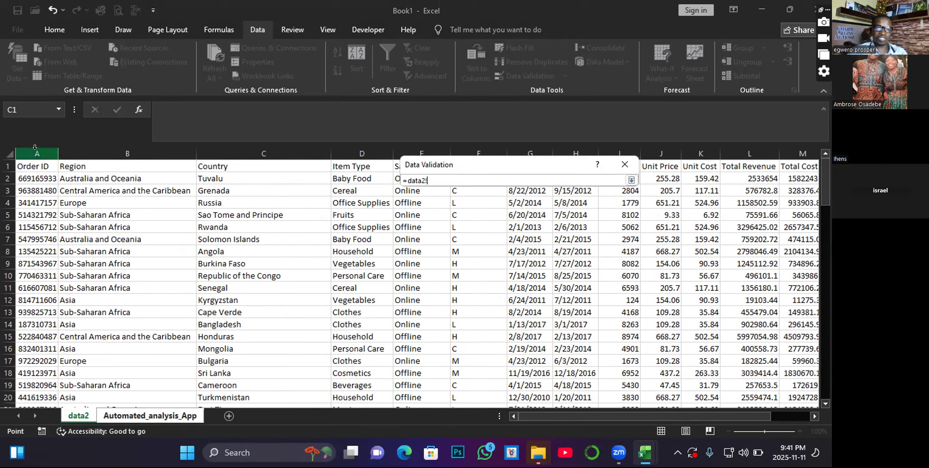
pyautogui.click(33, 179)
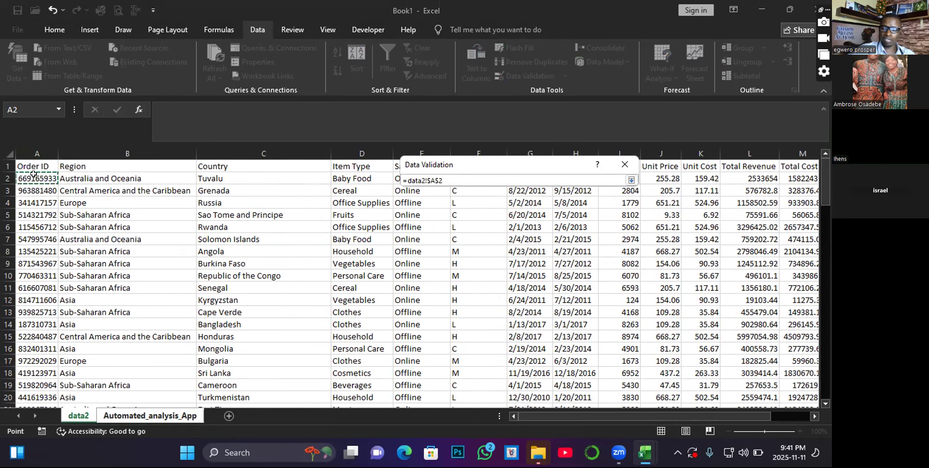
pyautogui.hotkey('ctrl', 'shift', 'Down')
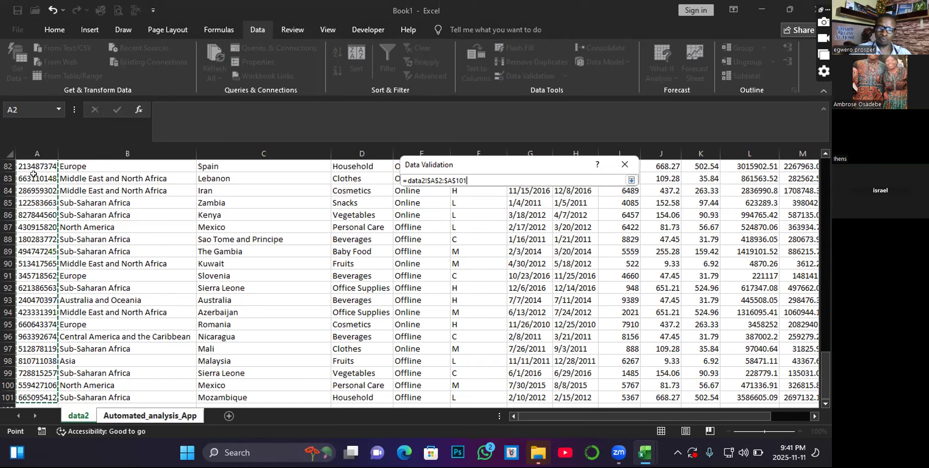
pyautogui.hotkey('ctrl', 'shift', 'Down')
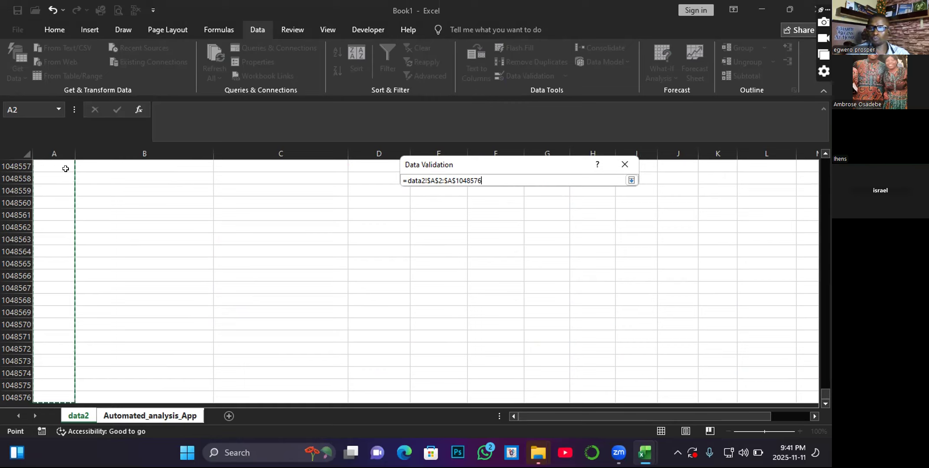
pyautogui.click(631, 180)
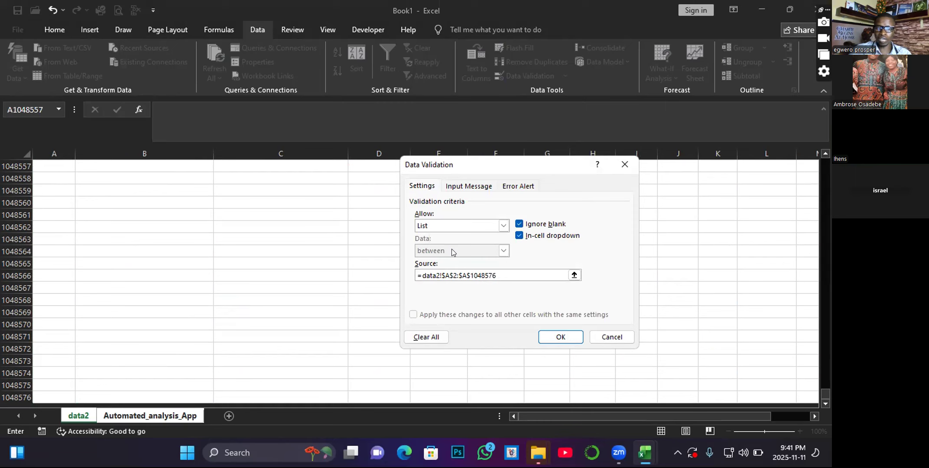
pyautogui.click(558, 332)
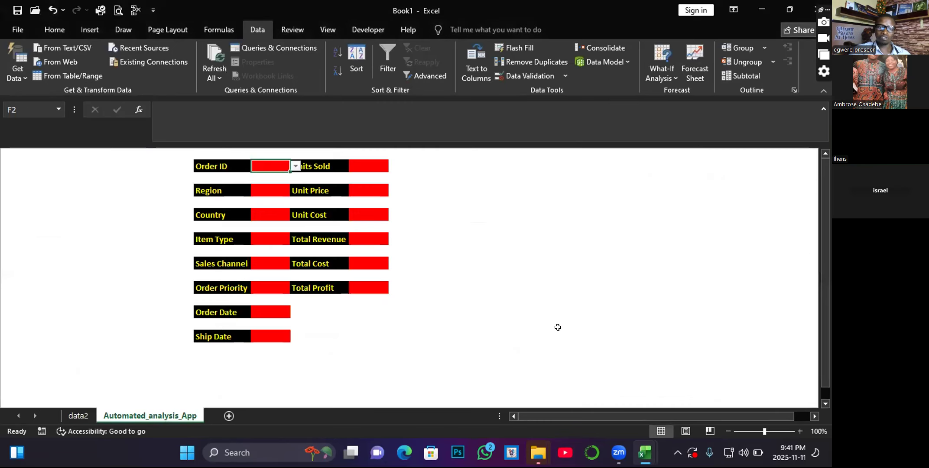
# Choose the first order ID in the F2 dropdown list.
pyautogui.click(294, 165)
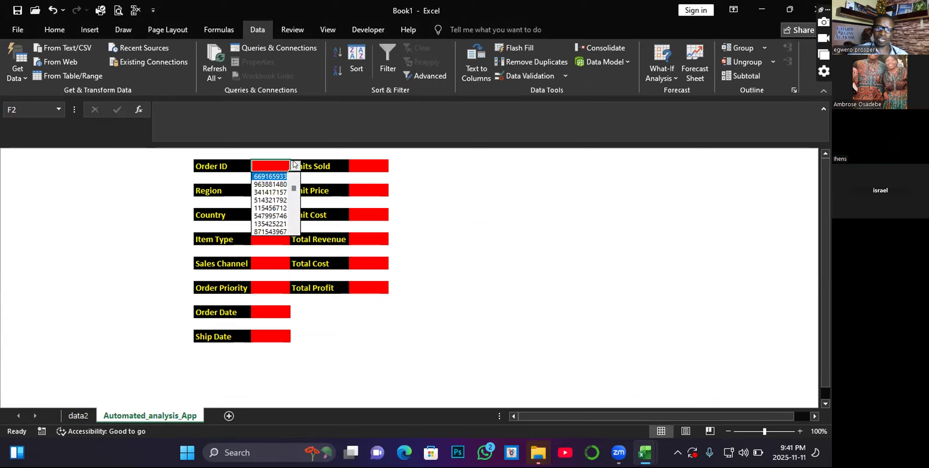
pyautogui.moveTo(293, 188); pyautogui.dragTo(295, 169)
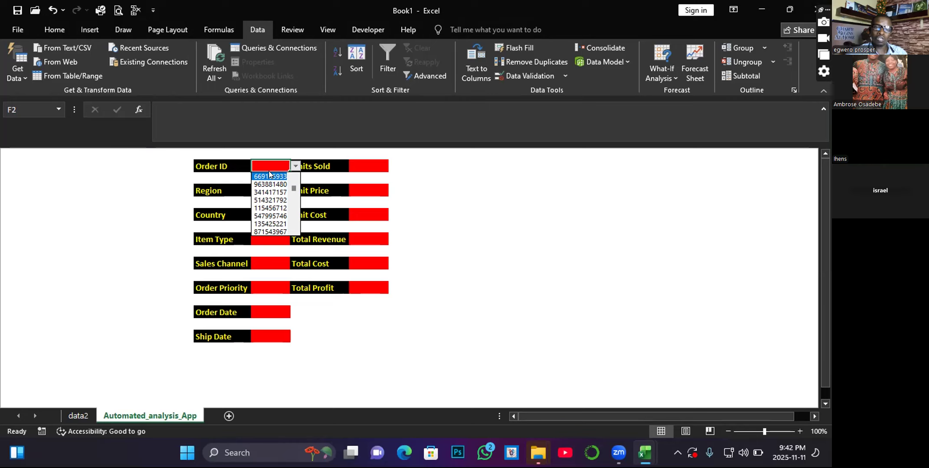
pyautogui.click(270, 176)
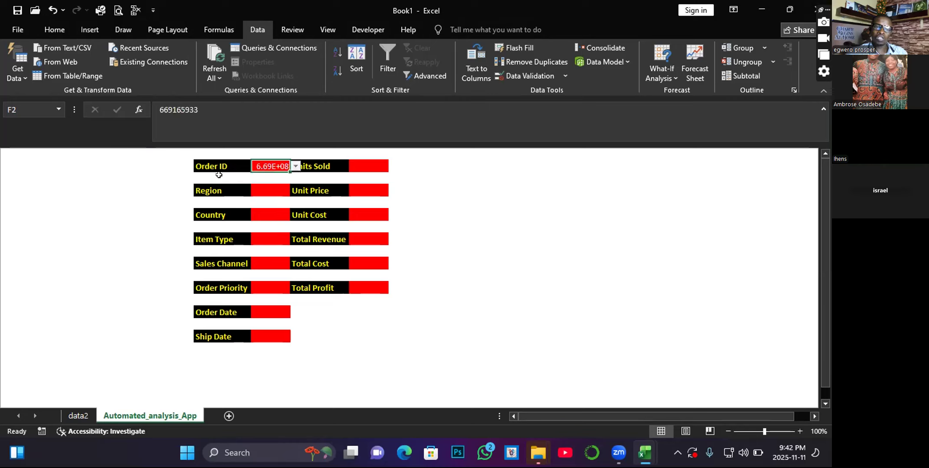
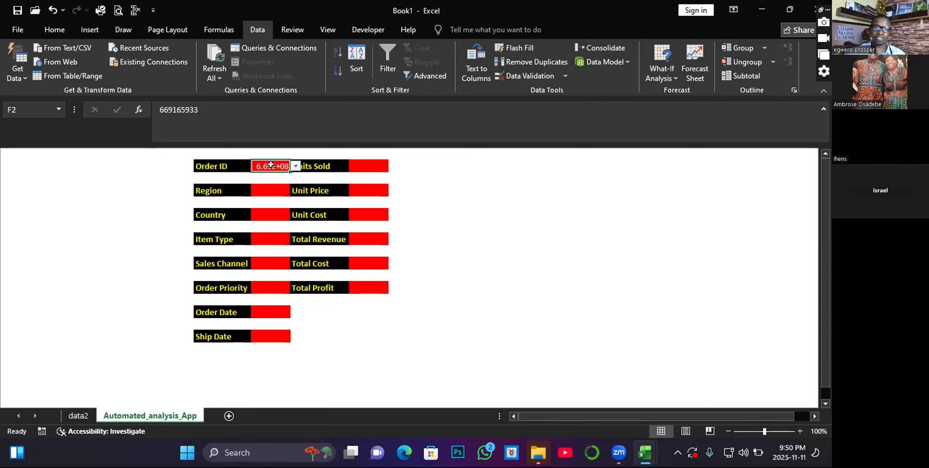
# Check the data2 table from its header row and return to the Automated_analysis_App sheet.
pyautogui.click(78, 416)
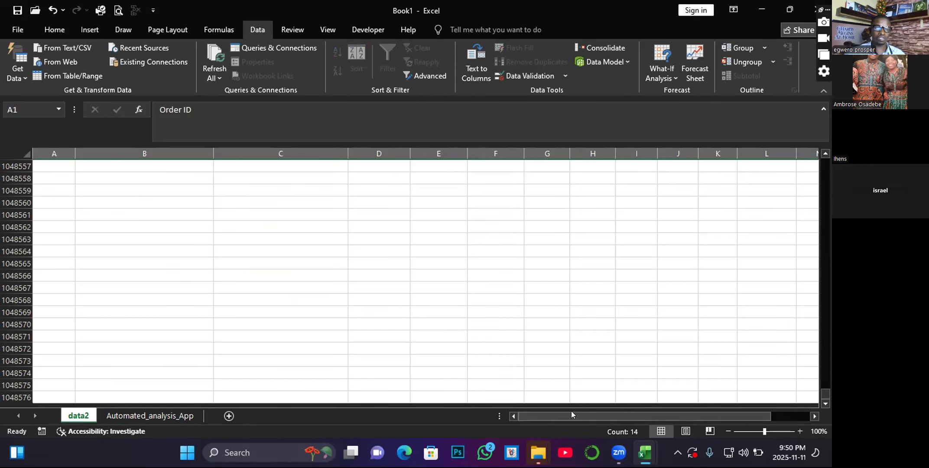
pyautogui.scroll(2, 155, 321)
pyautogui.scroll(13, 154, 321)
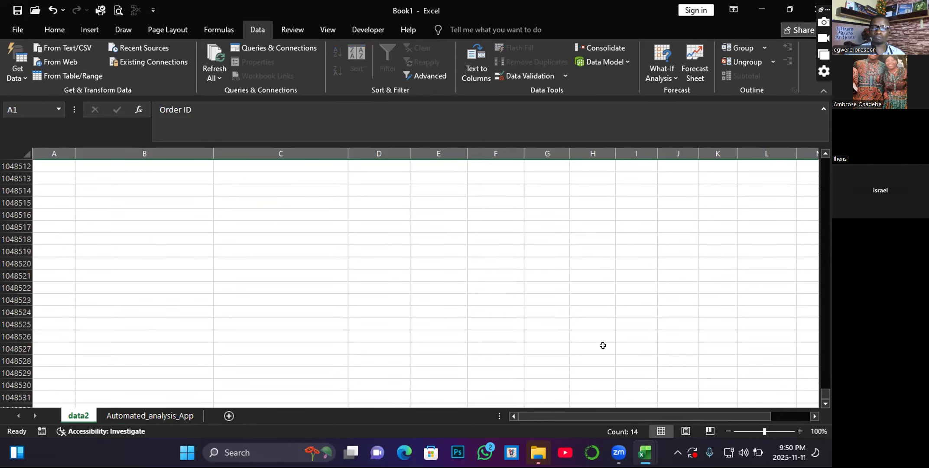
pyautogui.moveTo(824, 393); pyautogui.dragTo(821, 135)
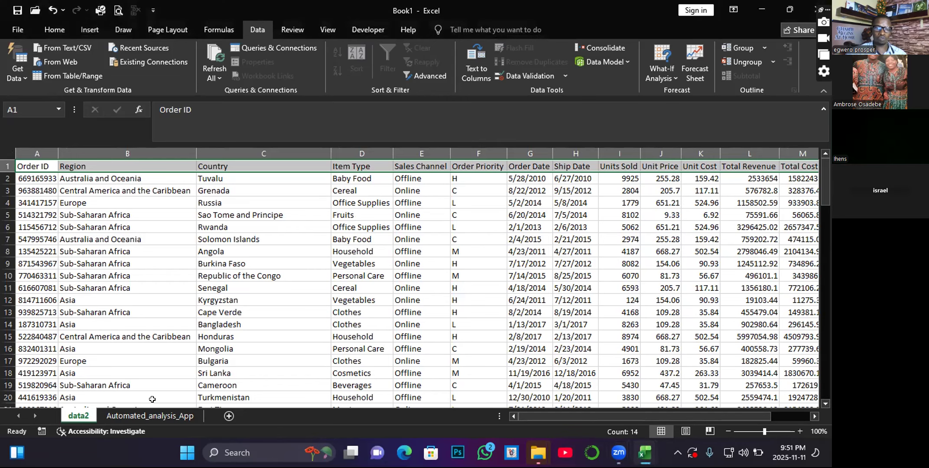
pyautogui.click(159, 417)
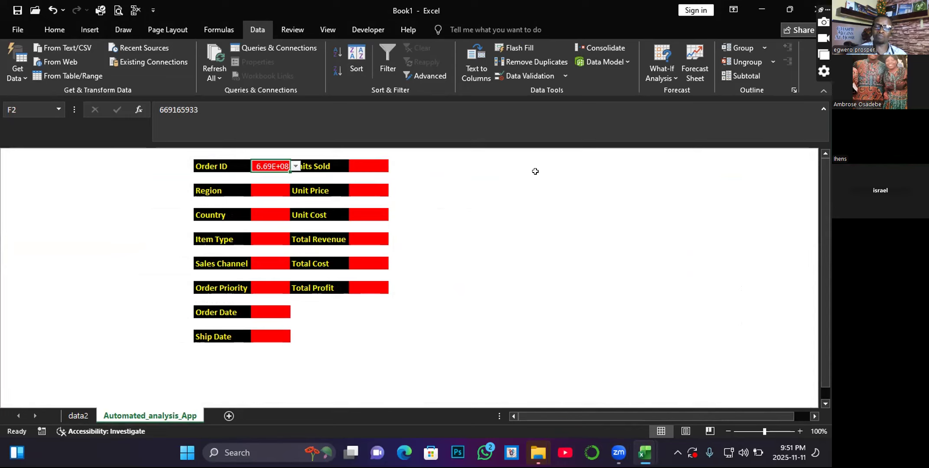
pyautogui.click(543, 185)
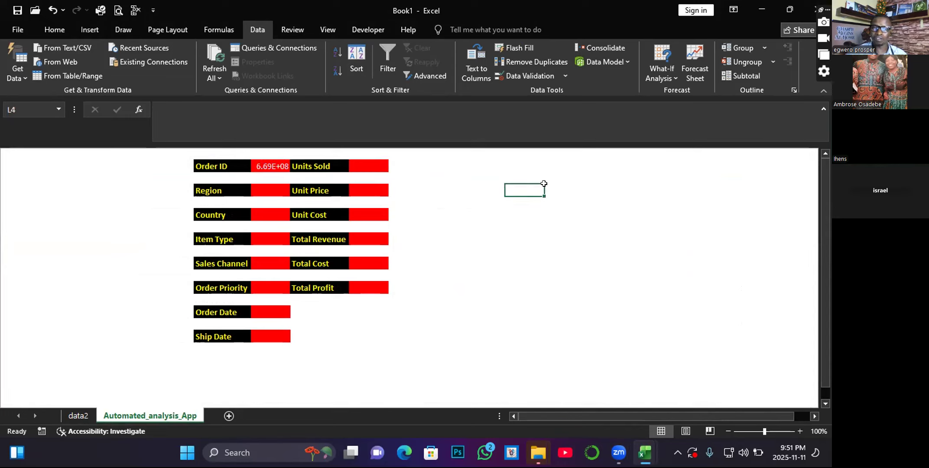
pyautogui.write('=')
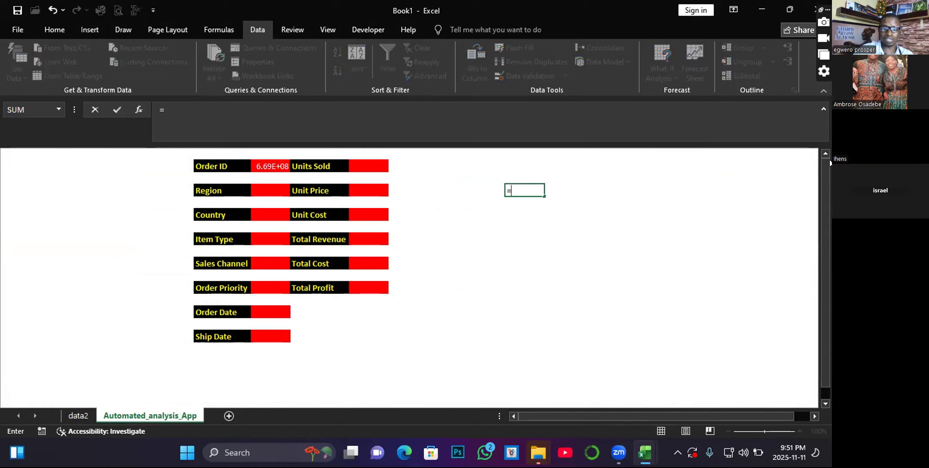
pyautogui.write('vlop')
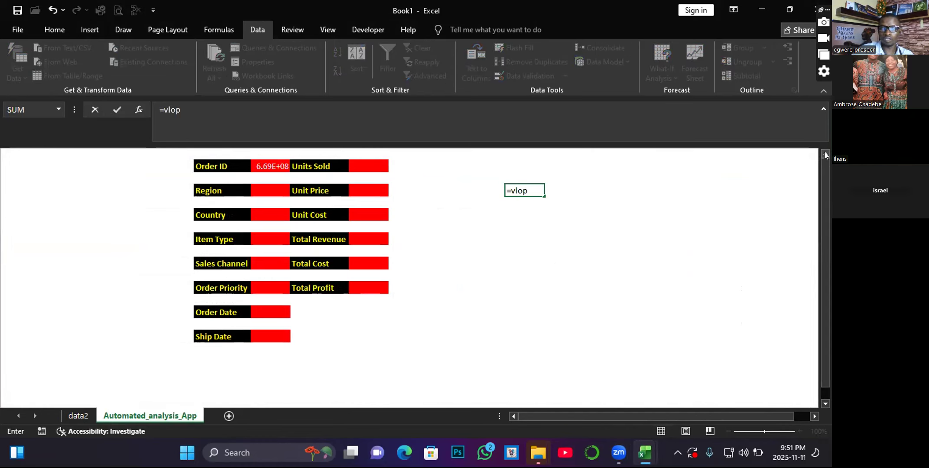
pyautogui.press('BackSpace')
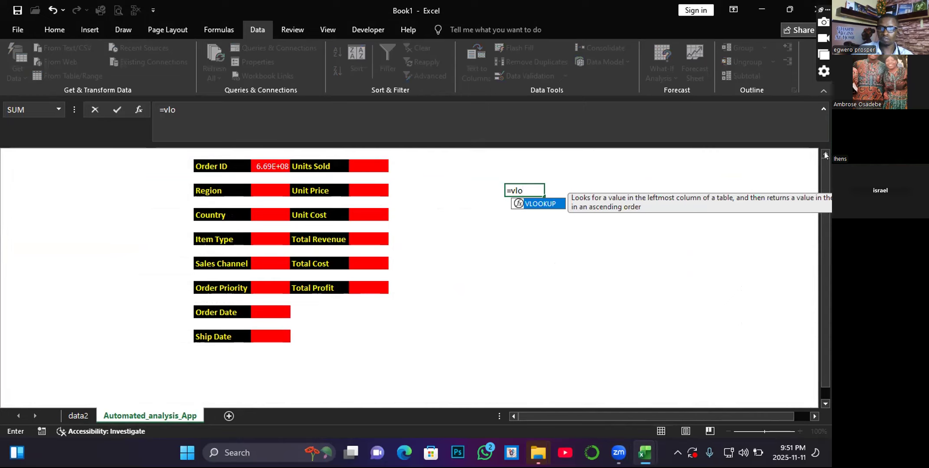
pyautogui.doubleClick(543, 208)
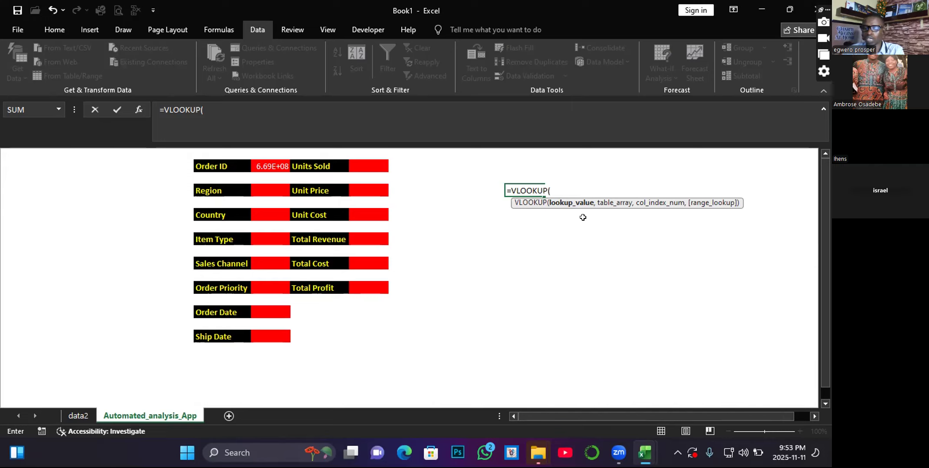
pyautogui.press('BackSpace')
pyautogui.press('BackSpace')
pyautogui.press('BackSpace')
pyautogui.press('BackSpace')
pyautogui.press('BackSpace')
pyautogui.press('BackSpace')
pyautogui.press('BackSpace')
pyautogui.press('BackSpace')
pyautogui.press('BackSpace')
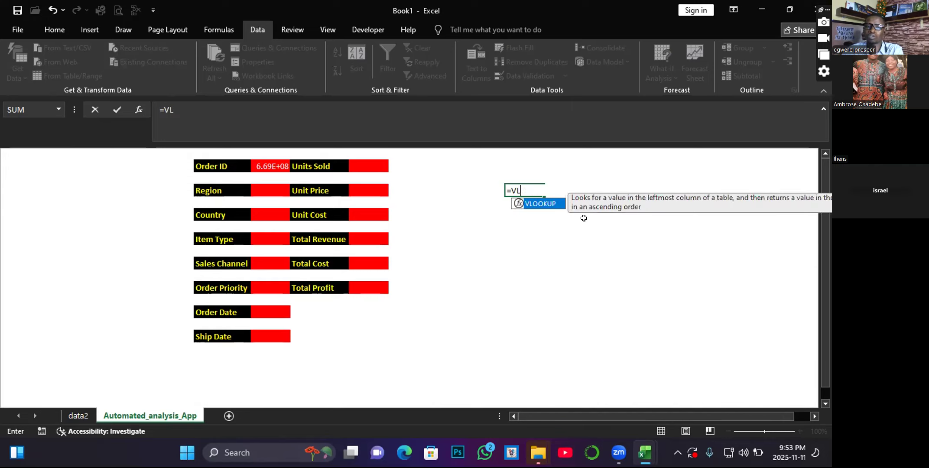
pyautogui.click(501, 259)
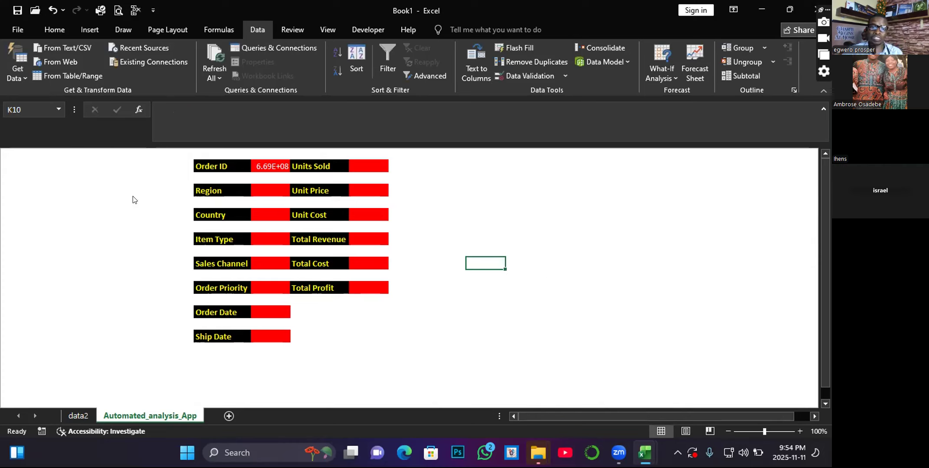
# Start a VLOOKUP formula in Region value cell F4 with Order ID cell F2 as the lookup value.
pyautogui.click(262, 188)
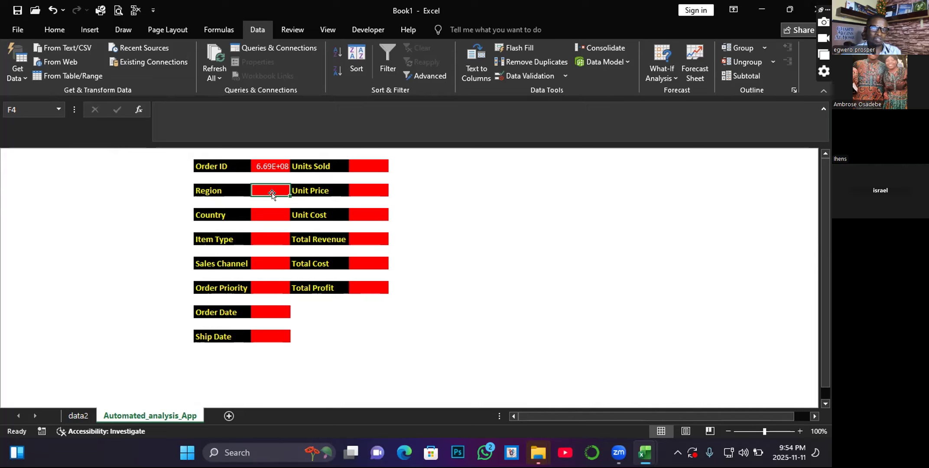
pyautogui.write('=')
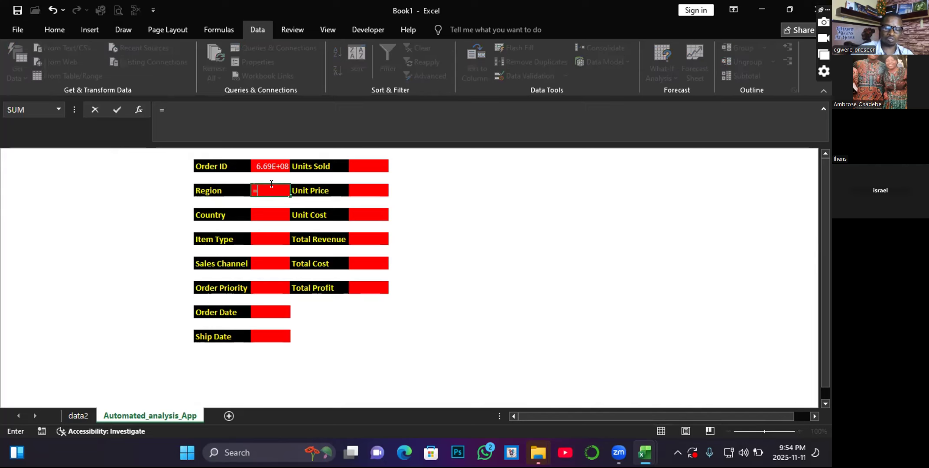
pyautogui.write('vl')
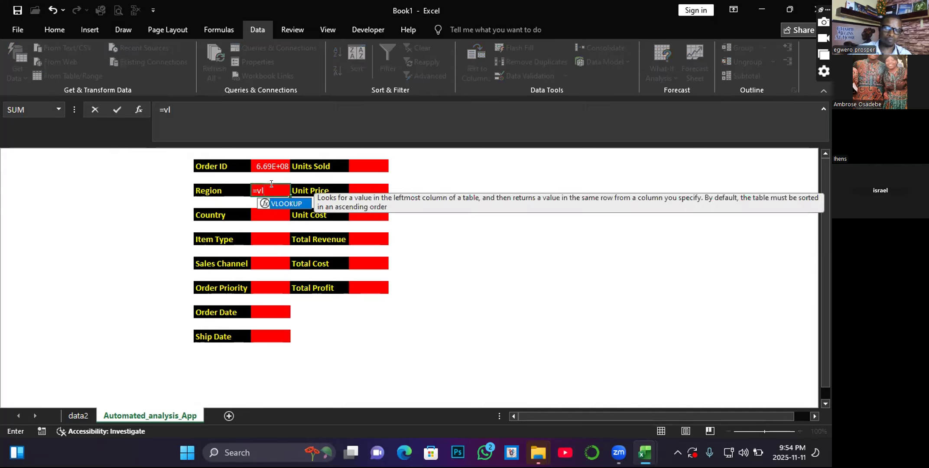
pyautogui.doubleClick(289, 200)
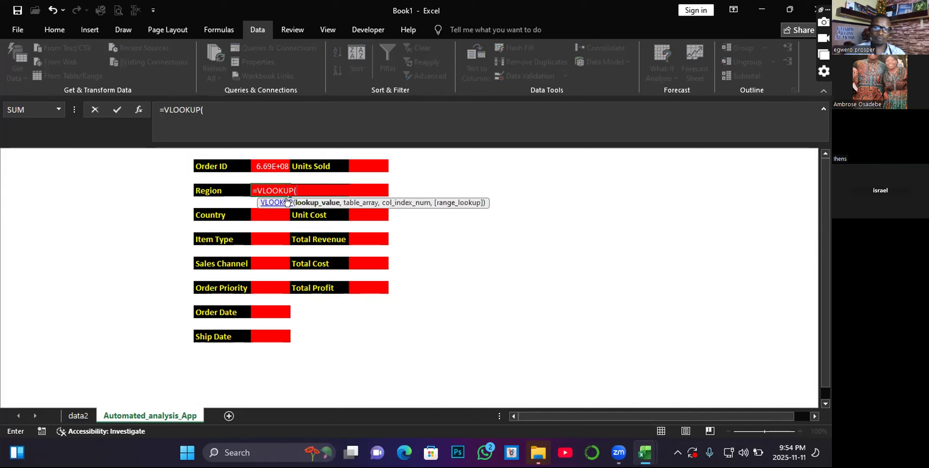
pyautogui.click(262, 165)
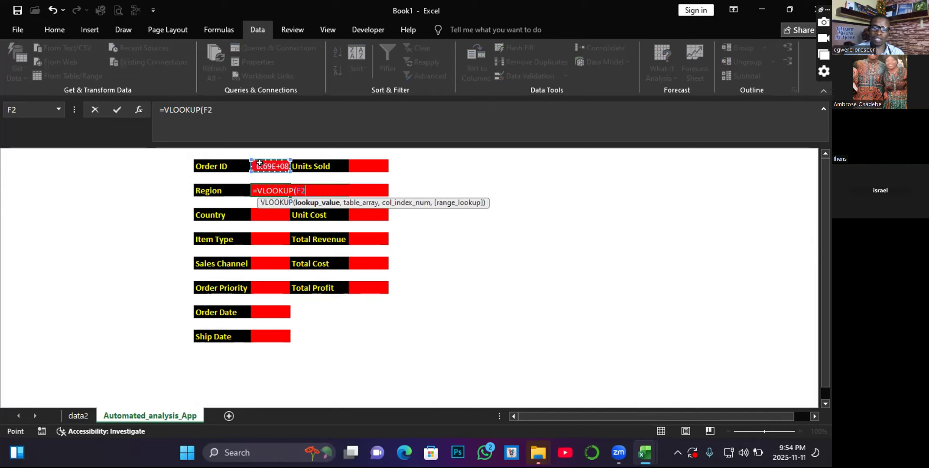
pyautogui.write(',')
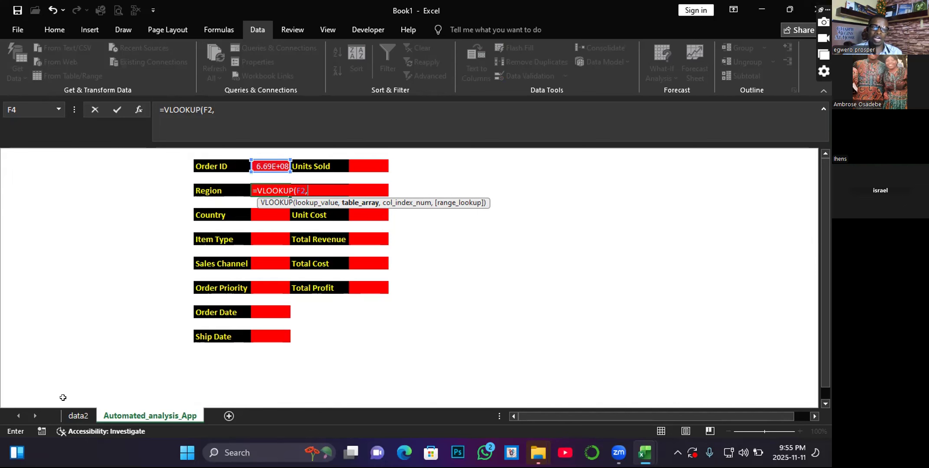
# Set the VLOOKUP's table array to the data2 records in range A2:N101.
pyautogui.click(78, 416)
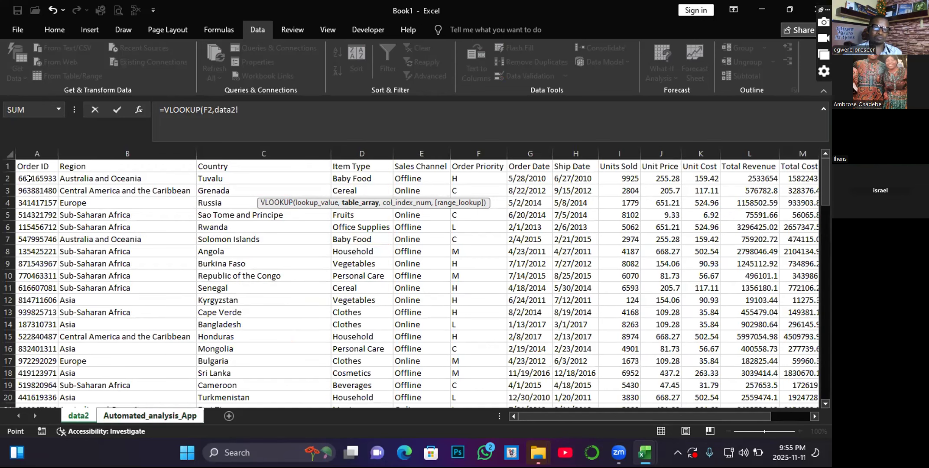
pyautogui.click(27, 179)
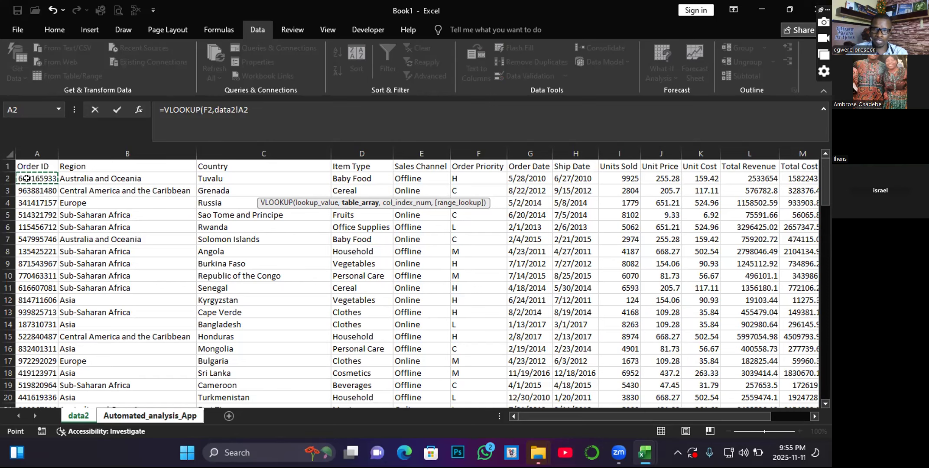
pyautogui.hotkey('shift', 'Right')
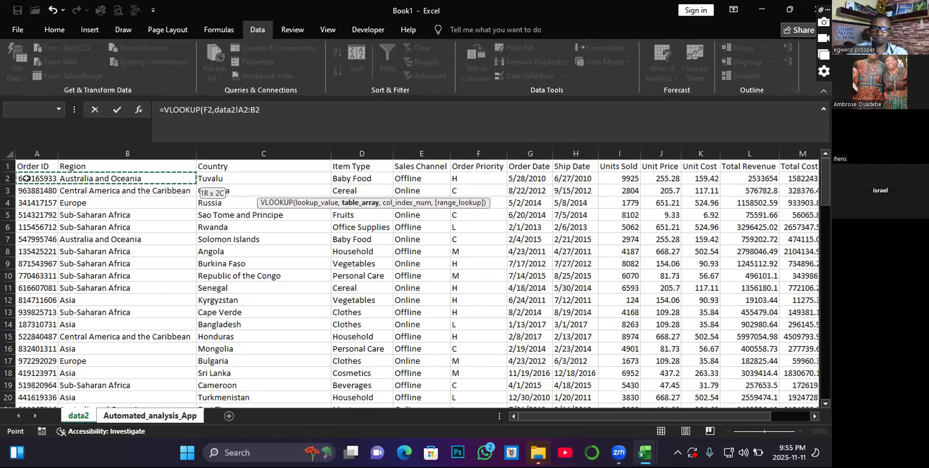
pyautogui.hotkey('ctrl', 'shift', 'Right')
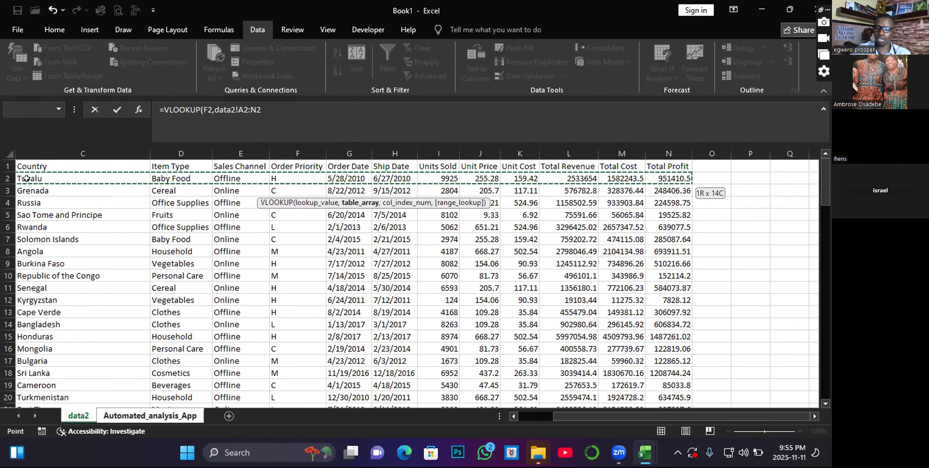
pyautogui.hotkey('ctrl', 'shift', 'Down')
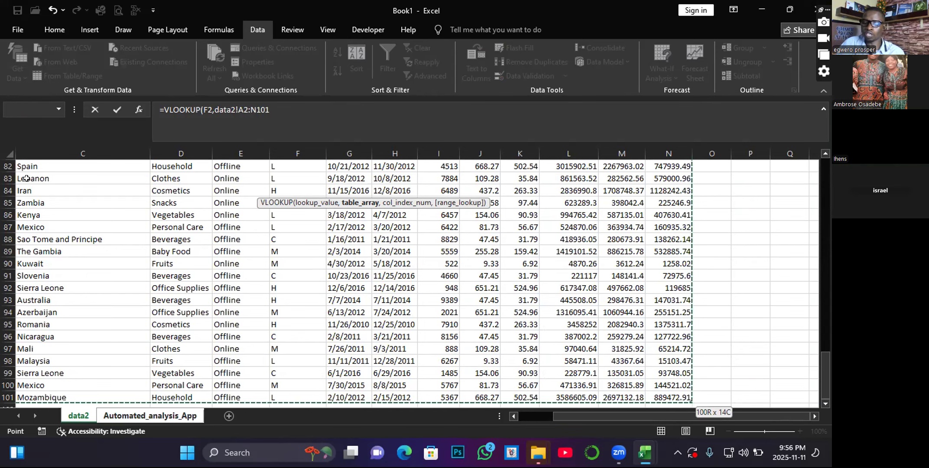
# Extend the VLOOKUP's table array to data2!A2:N1048576 and complete the formula with column index 2 and exact match 0.
pyautogui.hotkey('ctrl', 'shift', 'Down')
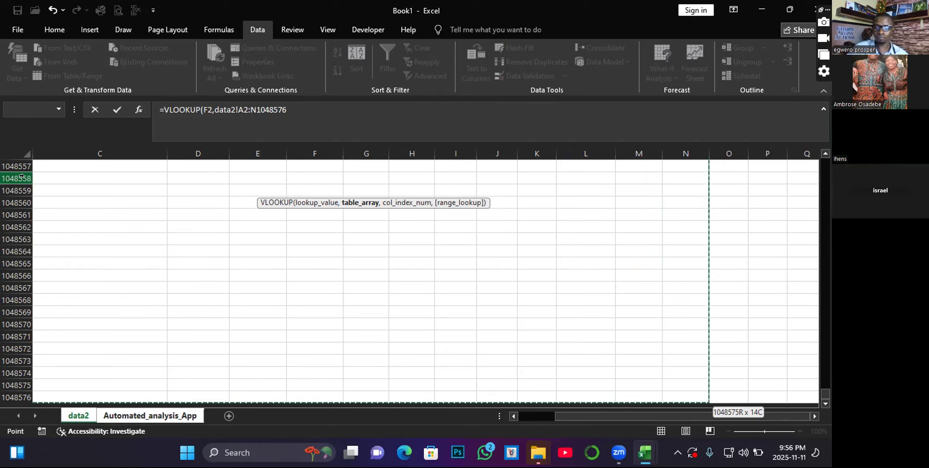
pyautogui.write(',')
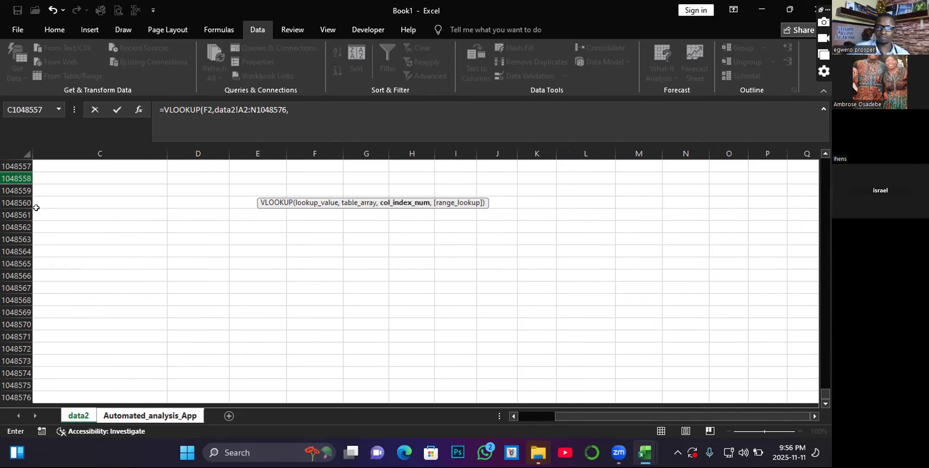
pyautogui.moveTo(826, 393); pyautogui.dragTo(818, 149)
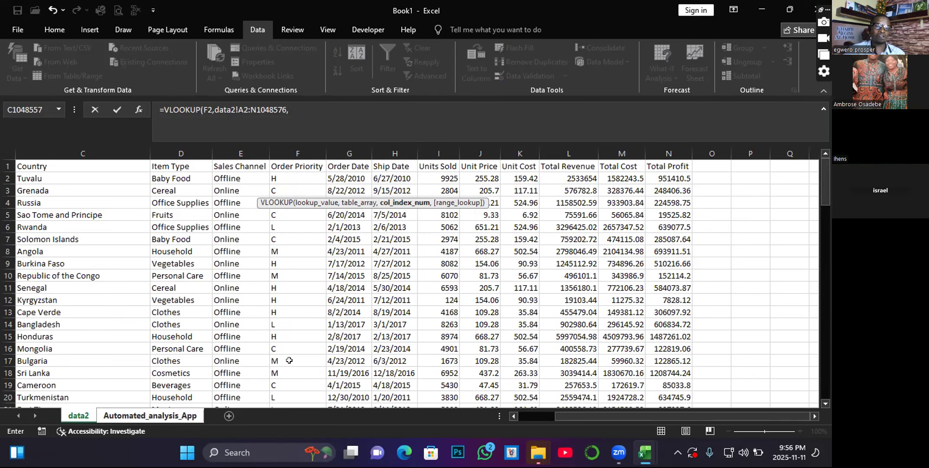
pyautogui.moveTo(571, 415); pyautogui.dragTo(536, 419)
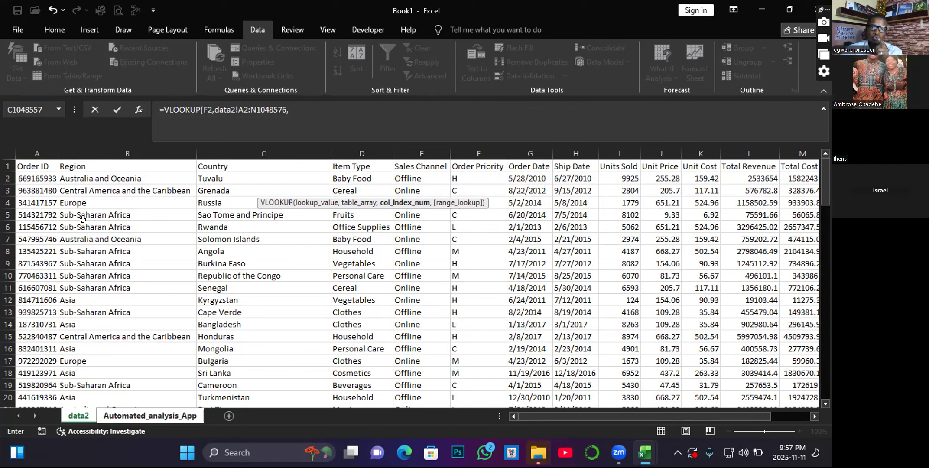
pyautogui.write('2')
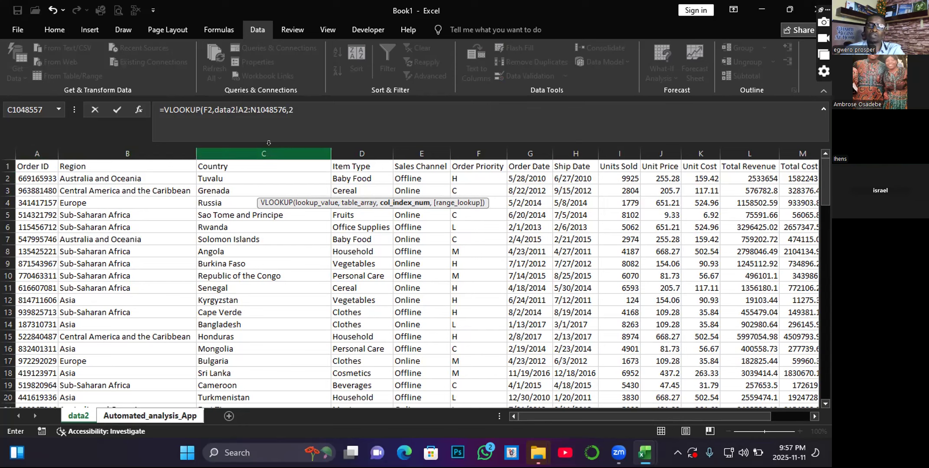
pyautogui.write(',')
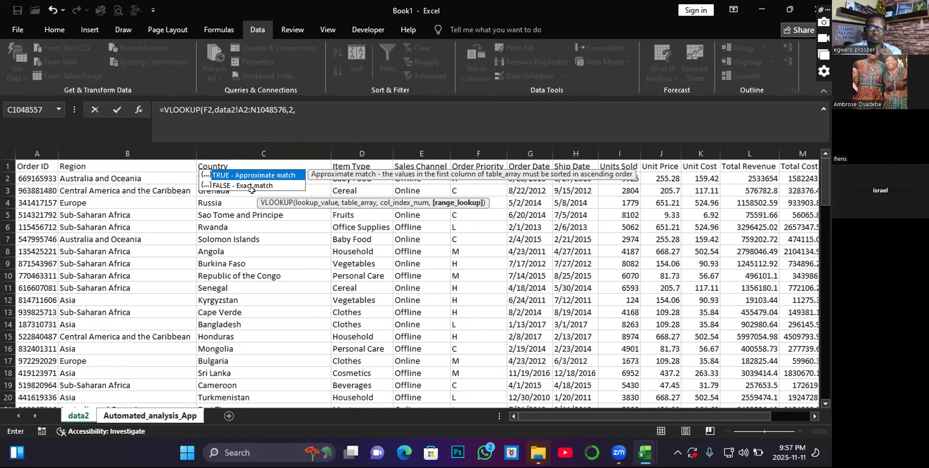
pyautogui.write('0')
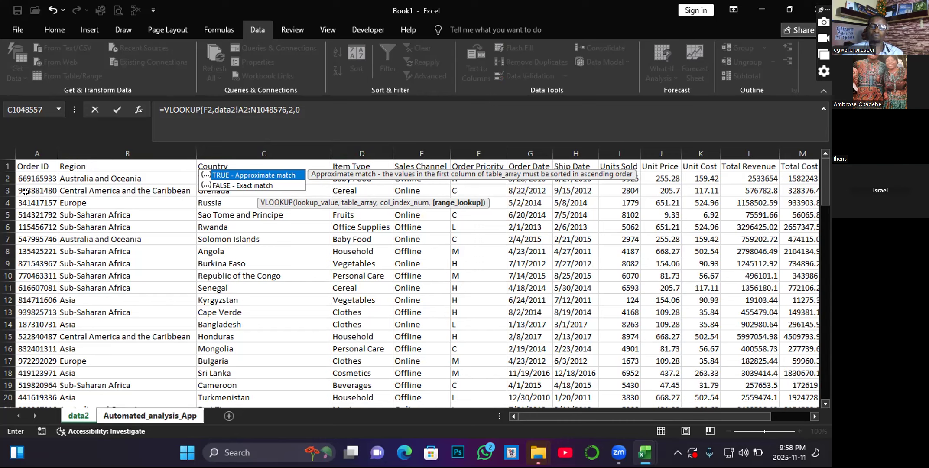
pyautogui.press('Return')
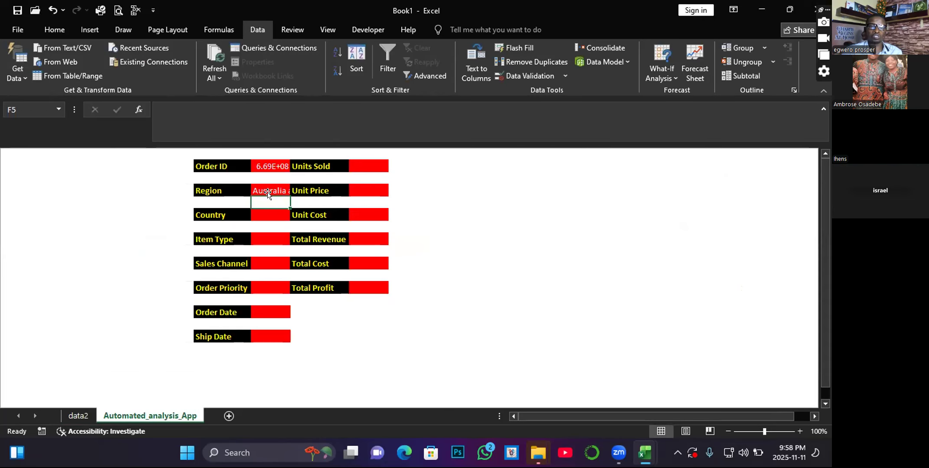
# Show the row and column headings and widen column F to fit the full order ID and region name.
pyautogui.click(292, 153)
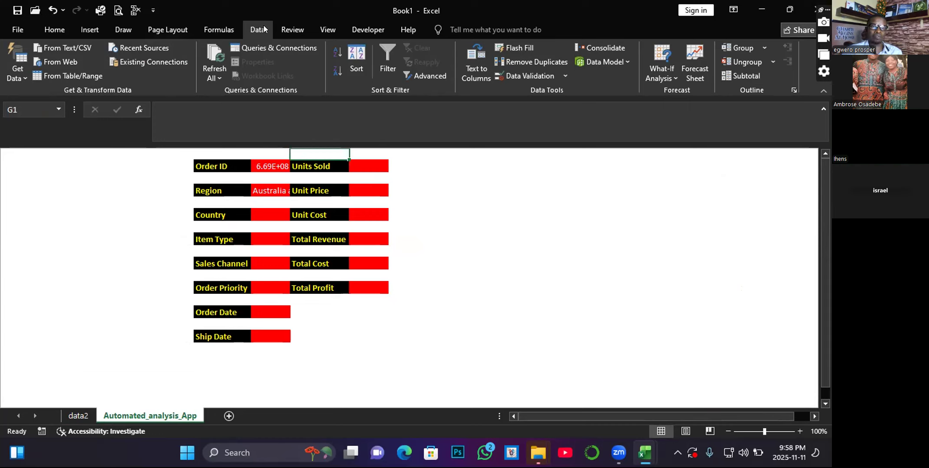
pyautogui.click(326, 29)
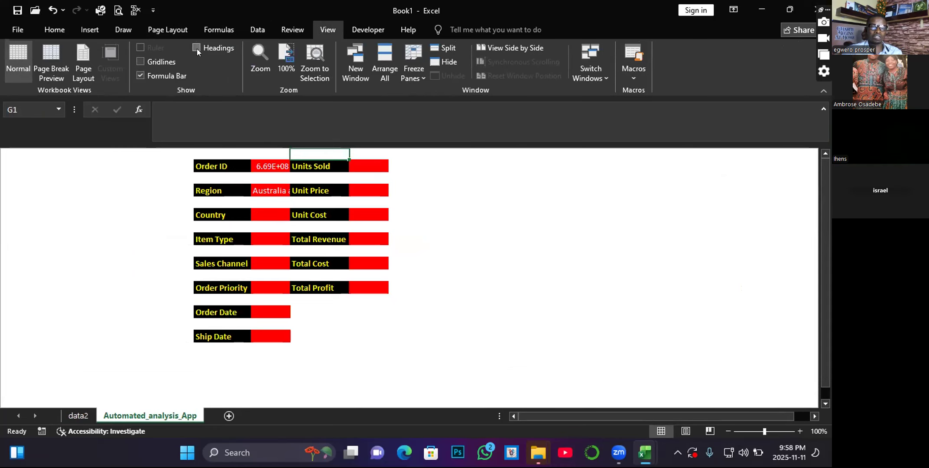
pyautogui.click(197, 48)
pyautogui.moveTo(302, 144); pyautogui.dragTo(375, 163)
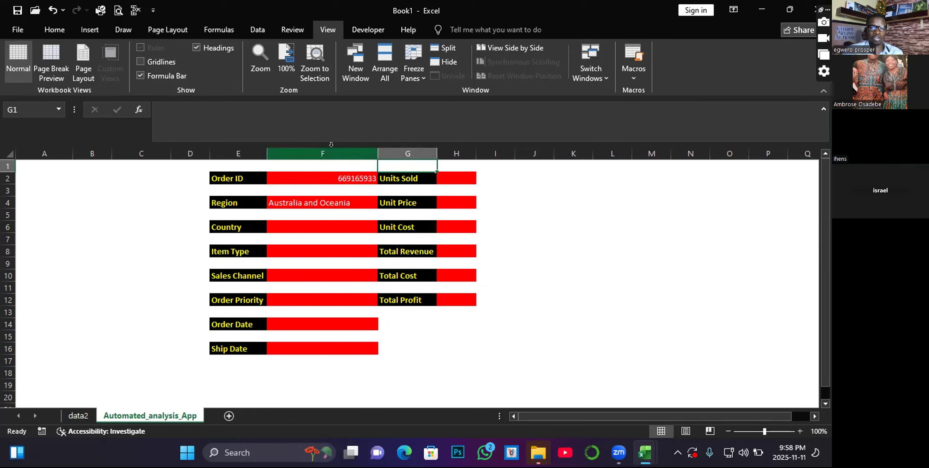
# Left-align the contents of value cells F2:F16.
pyautogui.moveTo(298, 176); pyautogui.dragTo(296, 349)
pyautogui.click(54, 29)
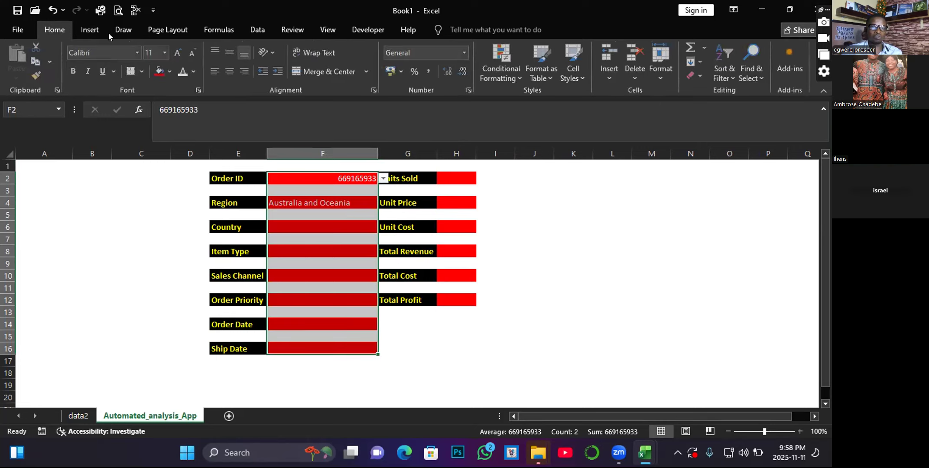
pyautogui.click(213, 70)
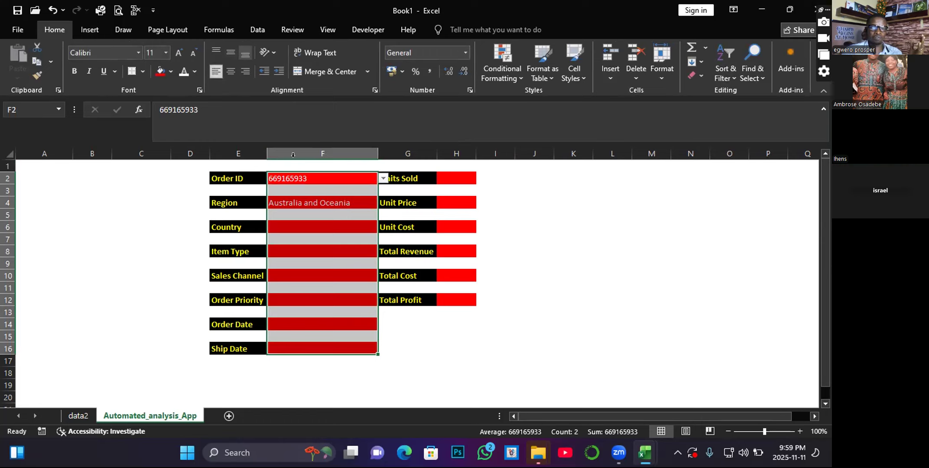
pyautogui.click(322, 323)
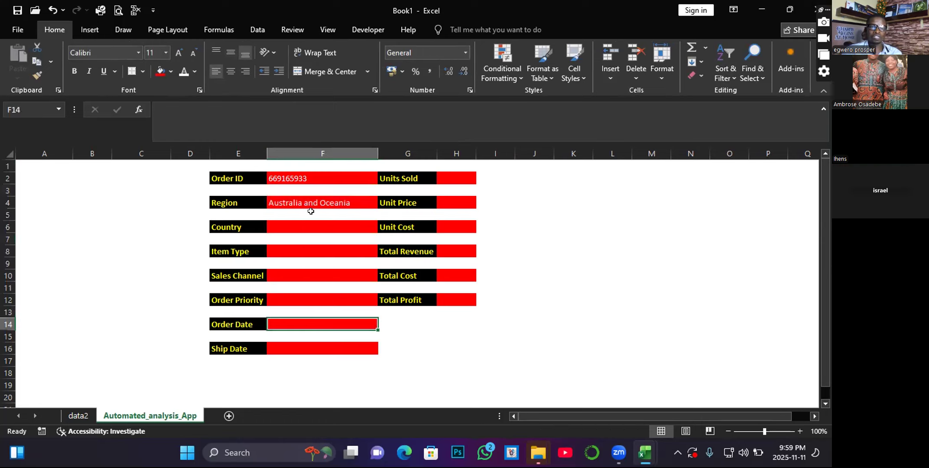
# Test the Region lookup in F4 by choosing the seventh order ID and the eighth one in the F2 dropdown.
pyautogui.click(334, 208)
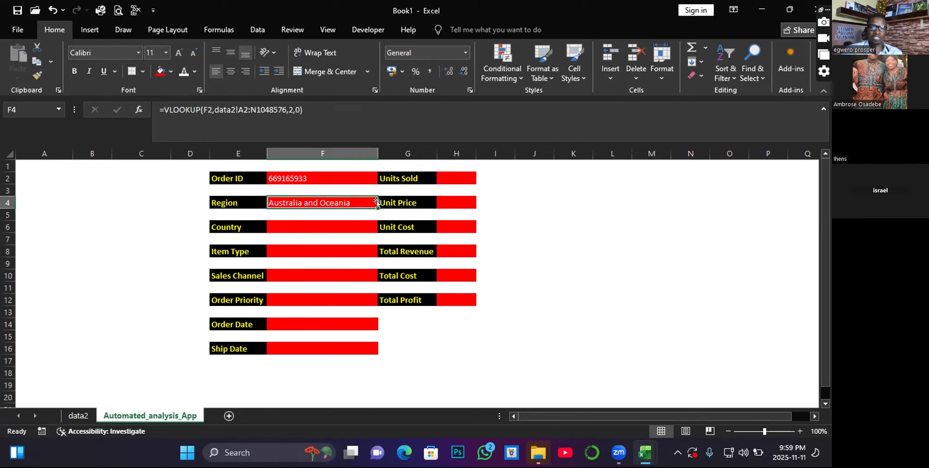
pyautogui.click(339, 175)
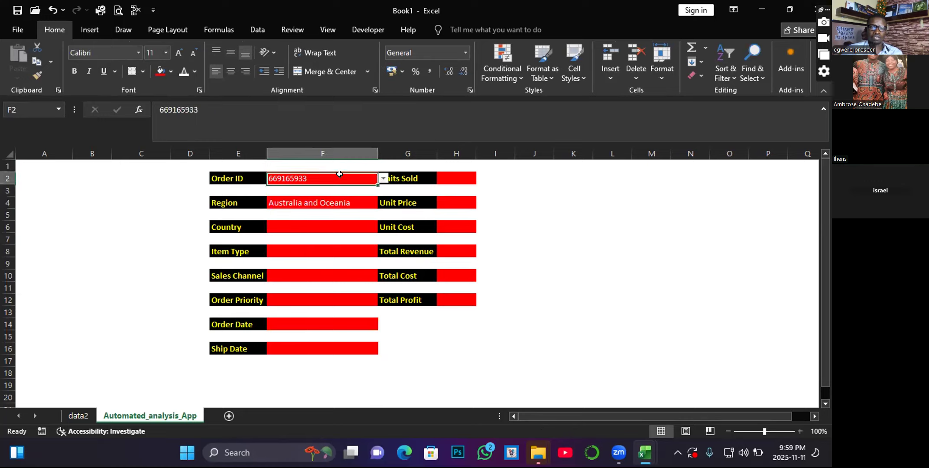
pyautogui.click(383, 179)
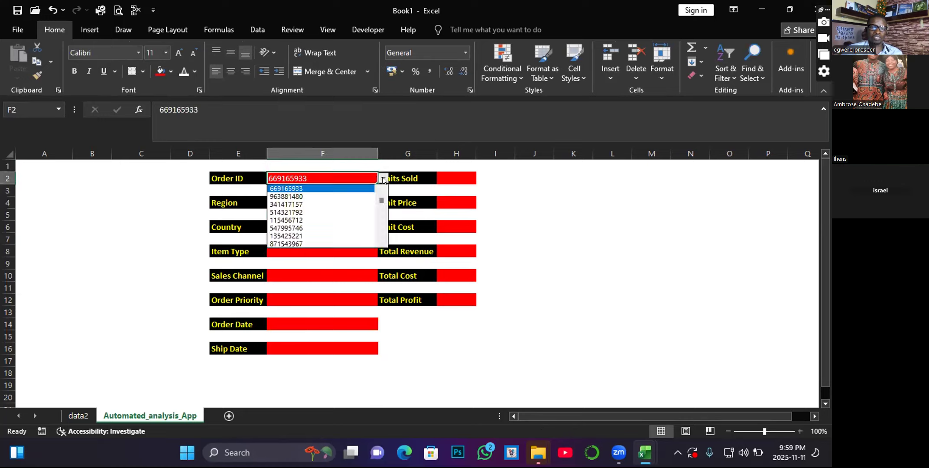
pyautogui.click(288, 235)
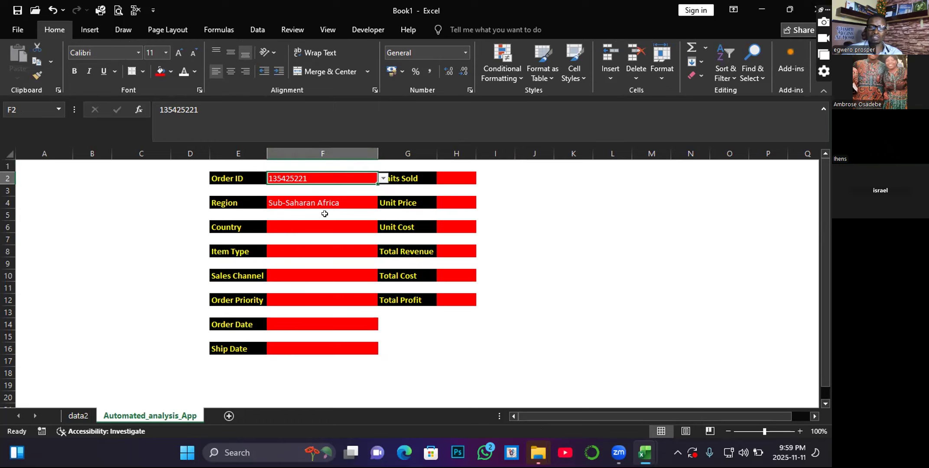
pyautogui.click(383, 178)
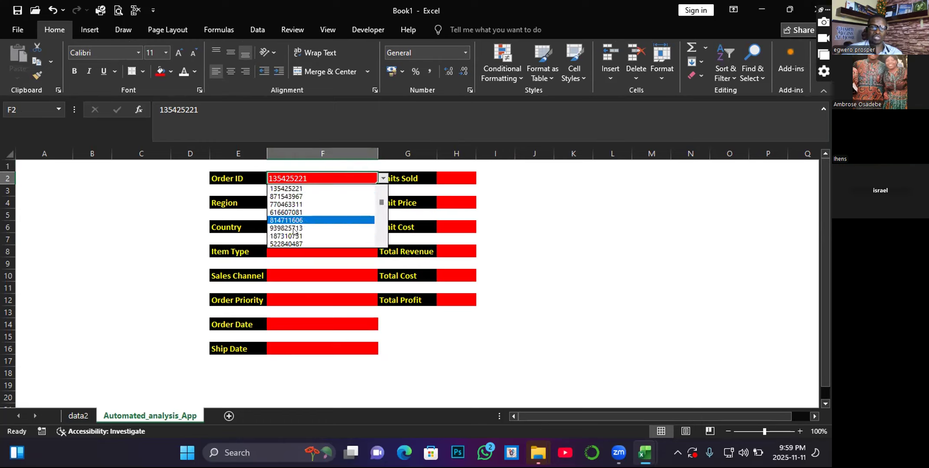
pyautogui.click(297, 196)
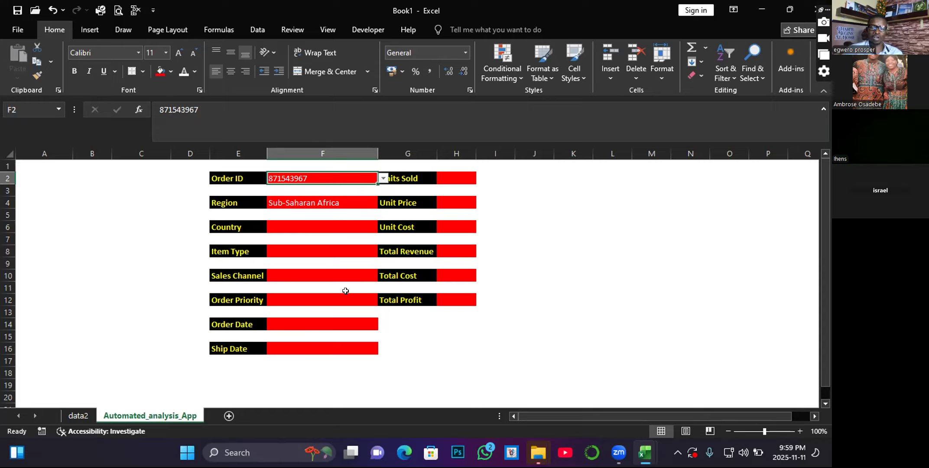
pyautogui.click(319, 202)
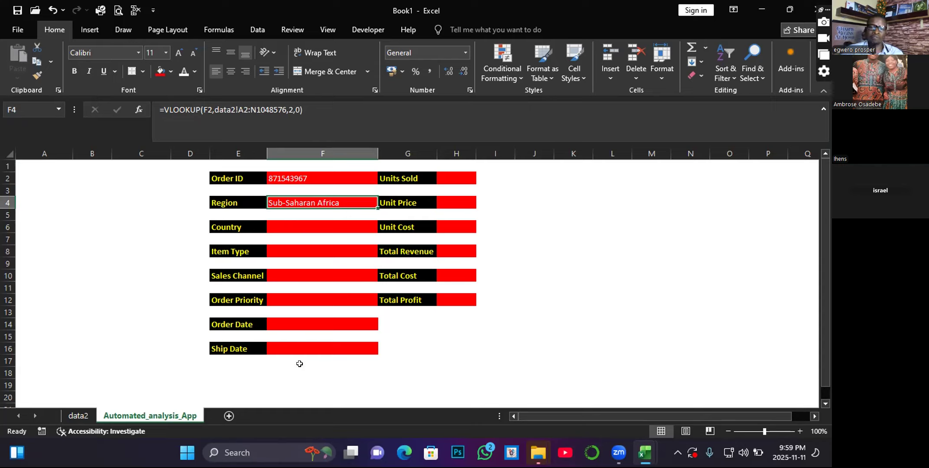
pyautogui.click(299, 175)
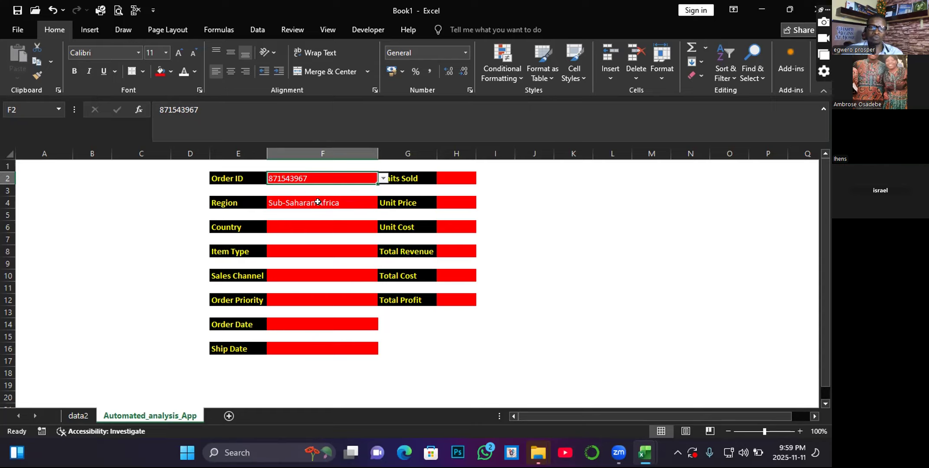
# Copy the VLOOKUP formula's full text from Region cell F4, leaving the cell's formula as it is.
pyautogui.click(312, 227)
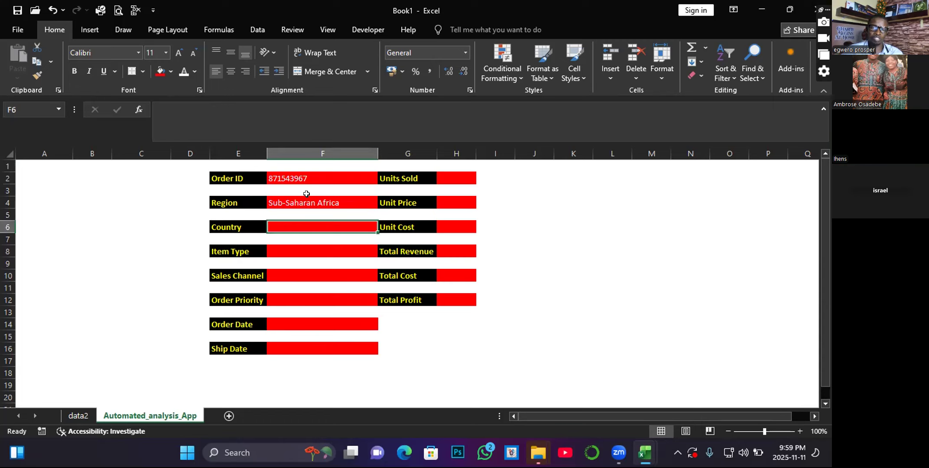
pyautogui.click(310, 204)
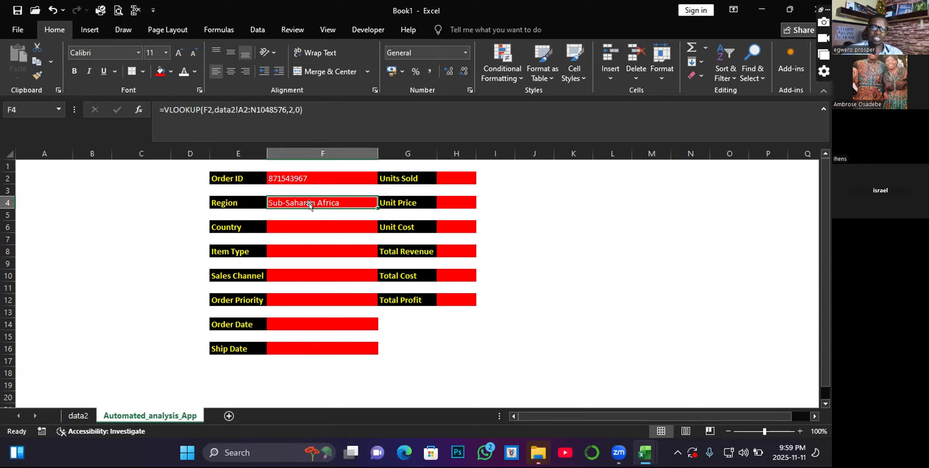
pyautogui.moveTo(308, 109); pyautogui.dragTo(146, 114)
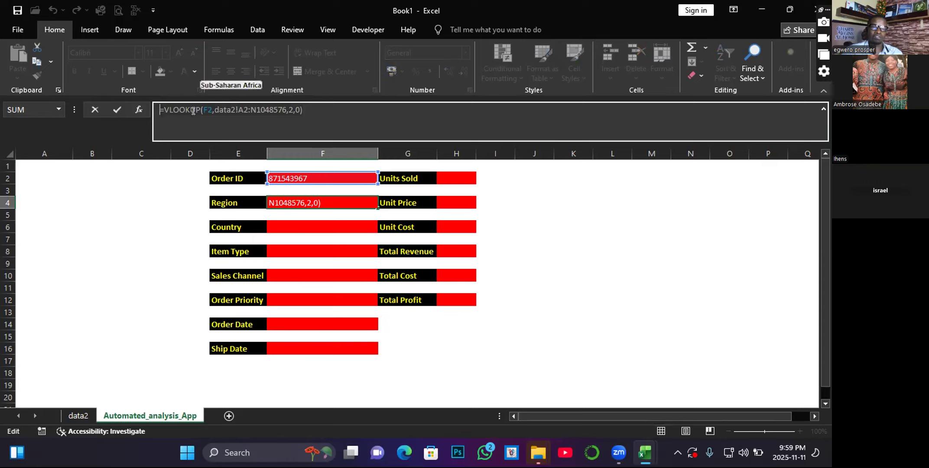
pyautogui.hotkey('ctrl', 'c')
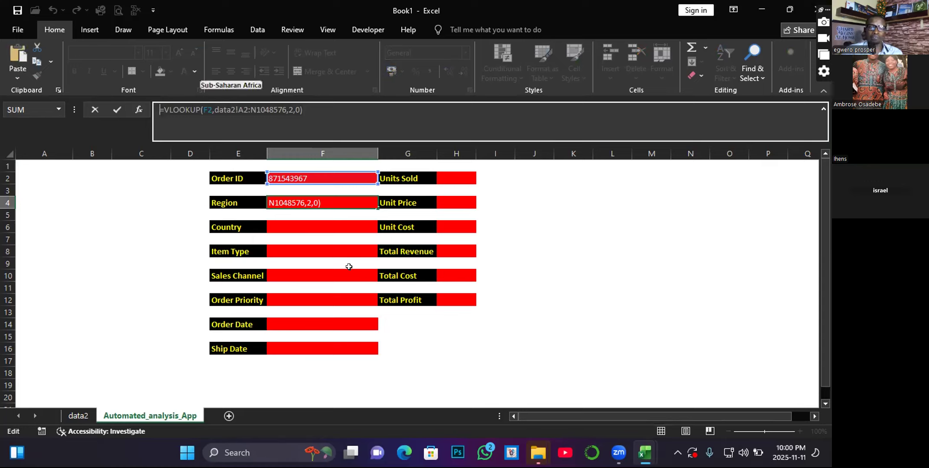
pyautogui.press('Return')
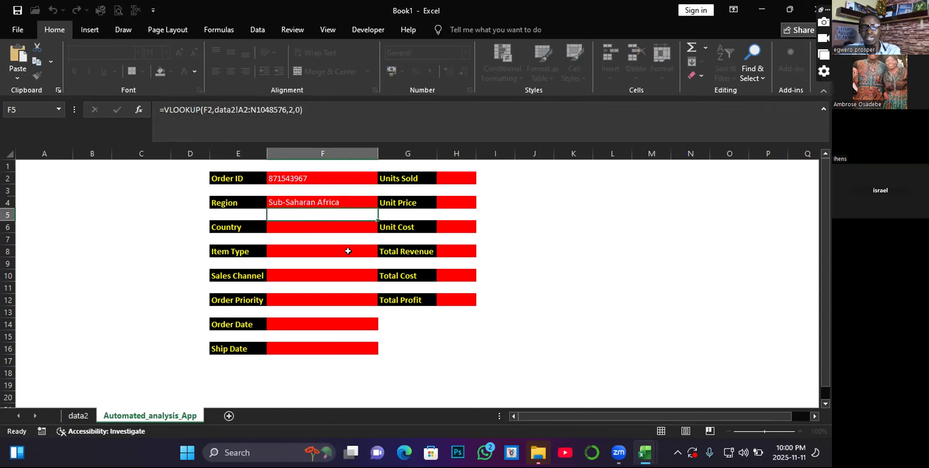
# Paste the copied VLOOKUP formula into the Country, Item Type, Sales Channel, Order Priority, Order Date and Ship Date cells (F6, F8, F10, F12, F14, F16).
pyautogui.click(300, 227)
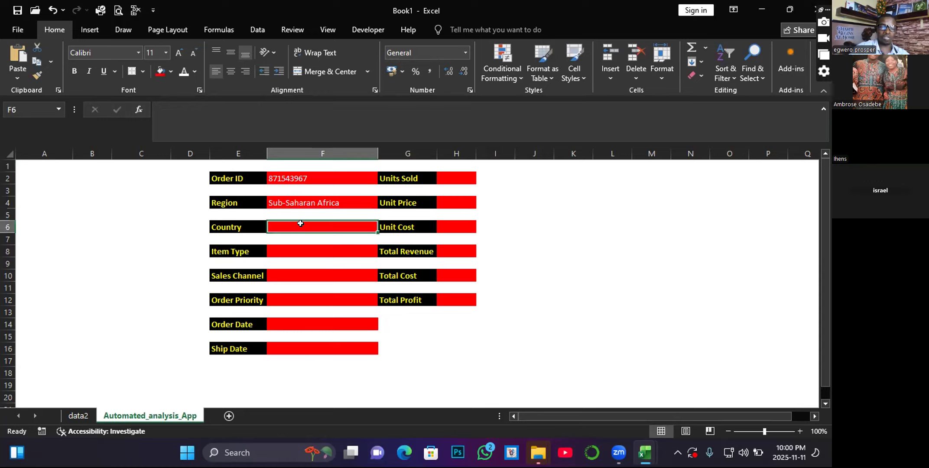
pyautogui.hotkey('ctrl', 'v')
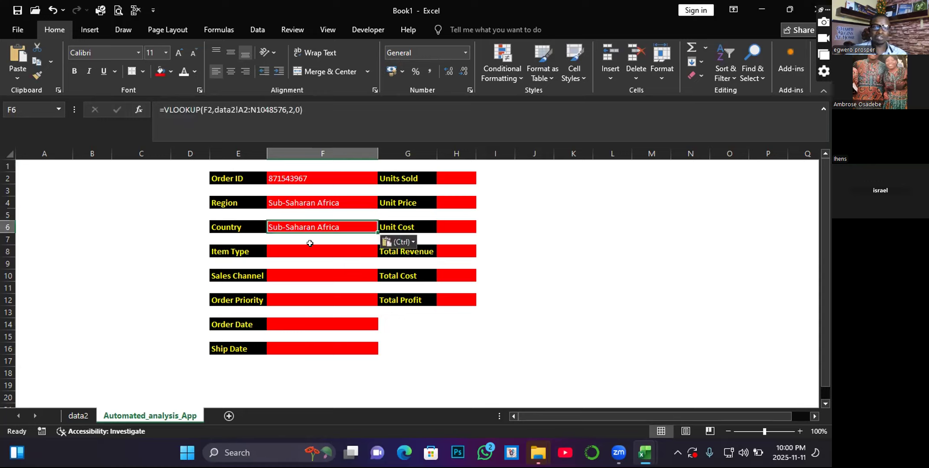
pyautogui.click(309, 251)
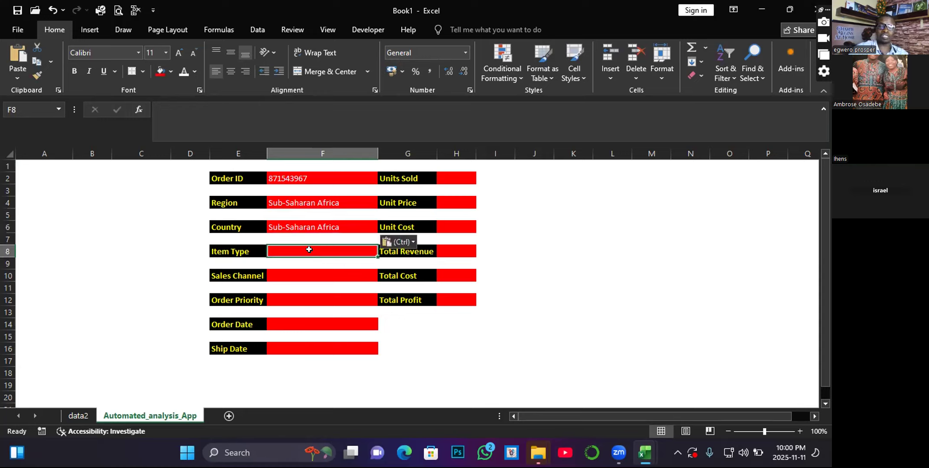
pyautogui.hotkey('ctrl', 'v')
pyautogui.click(311, 270)
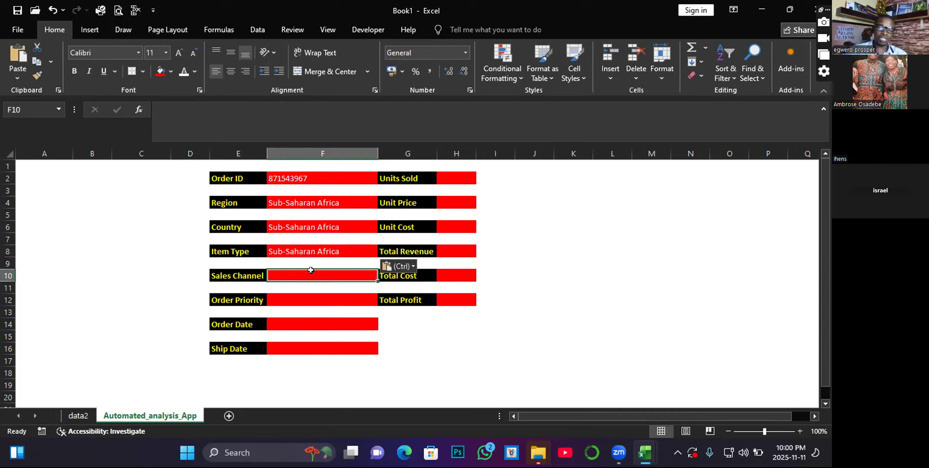
pyautogui.hotkey('ctrl', 'v')
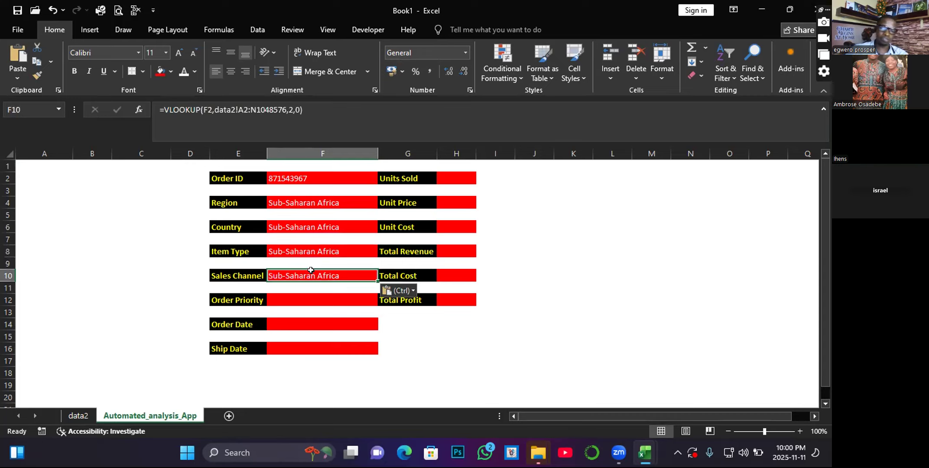
pyautogui.click(336, 297)
pyautogui.hotkey('ctrl', 'v')
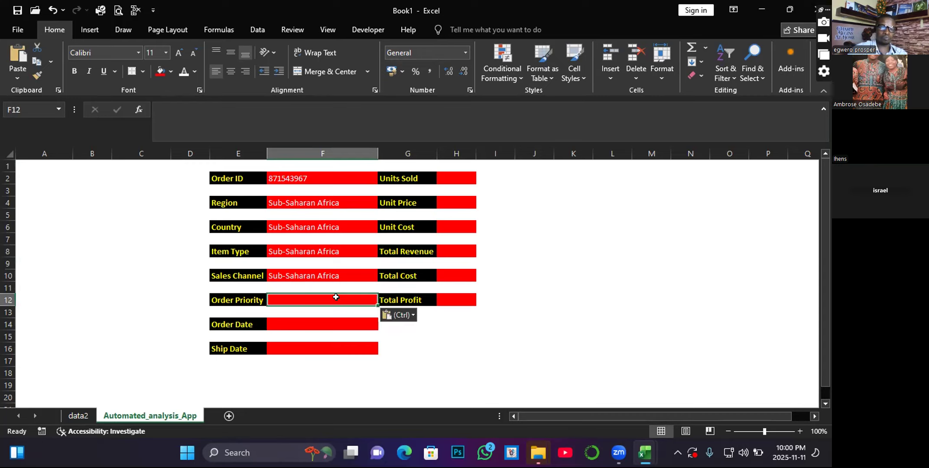
pyautogui.click(333, 319)
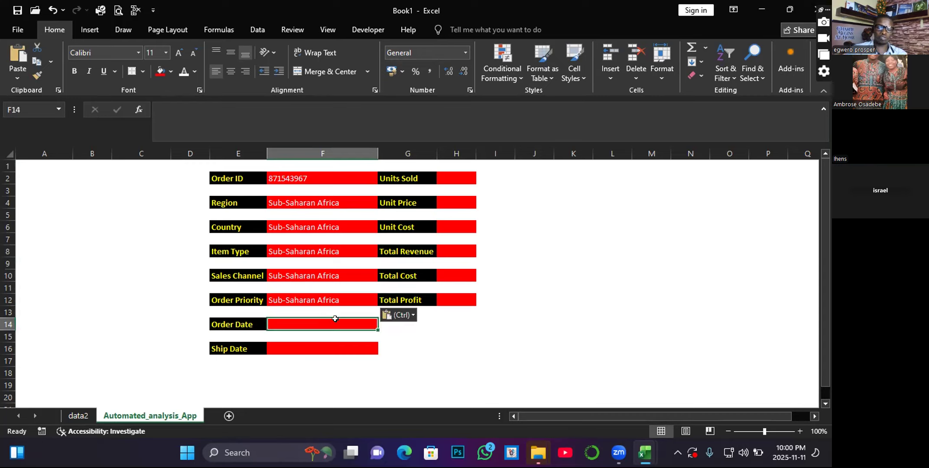
pyautogui.hotkey('ctrl', 'v')
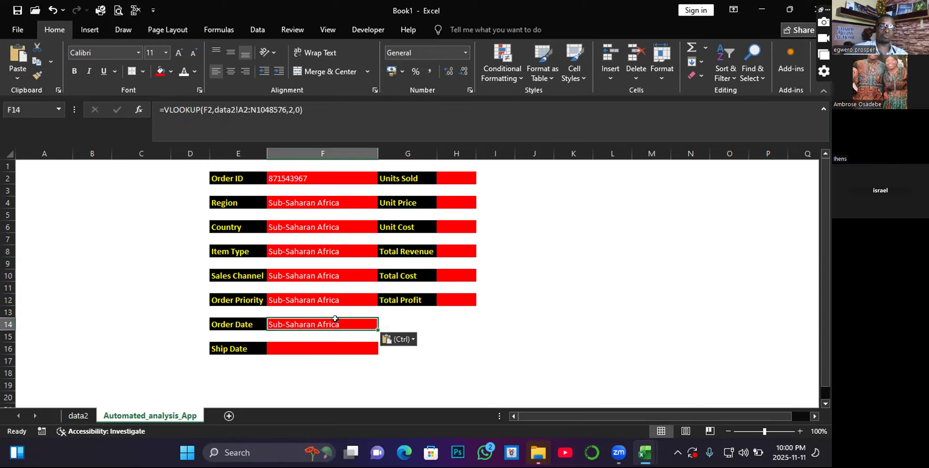
pyautogui.click(330, 345)
pyautogui.hotkey('ctrl', 'v')
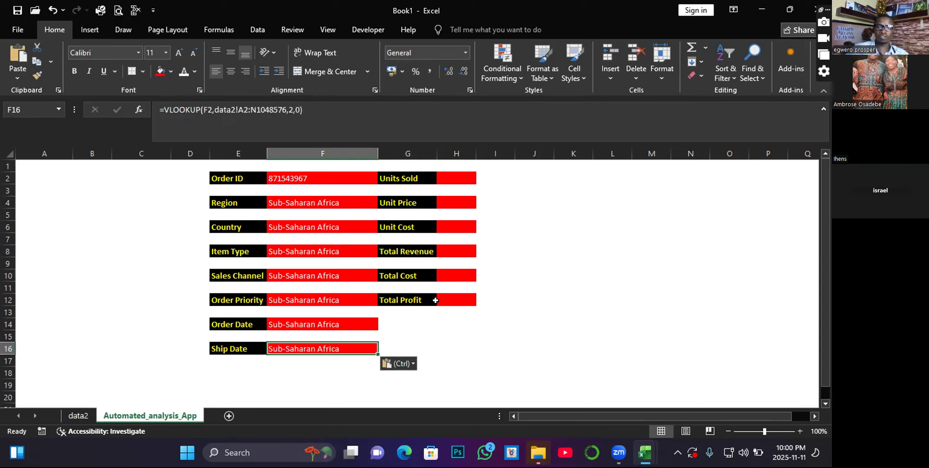
# Paste the same formula into H2, H4, H6, H8, H10 and H12, from Units Sold to Total Profit, and widen column H to fit the text.
pyautogui.click(466, 172)
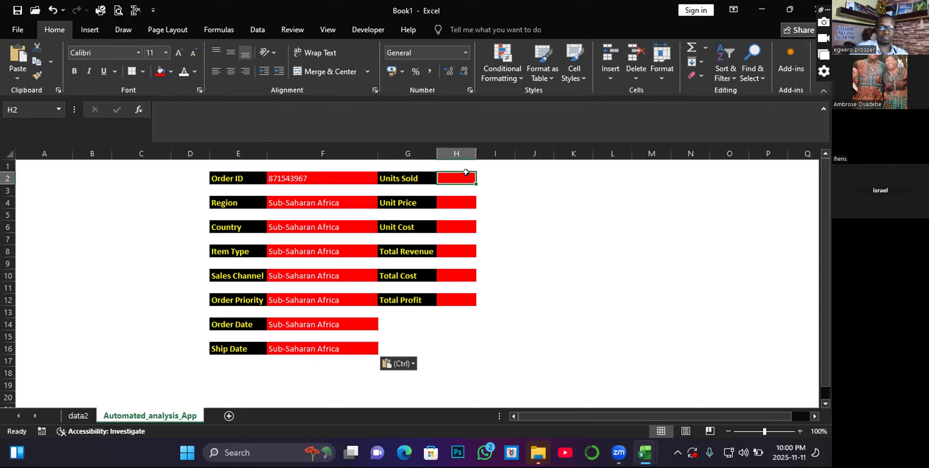
pyautogui.hotkey('ctrl', 'v')
pyautogui.click(444, 204)
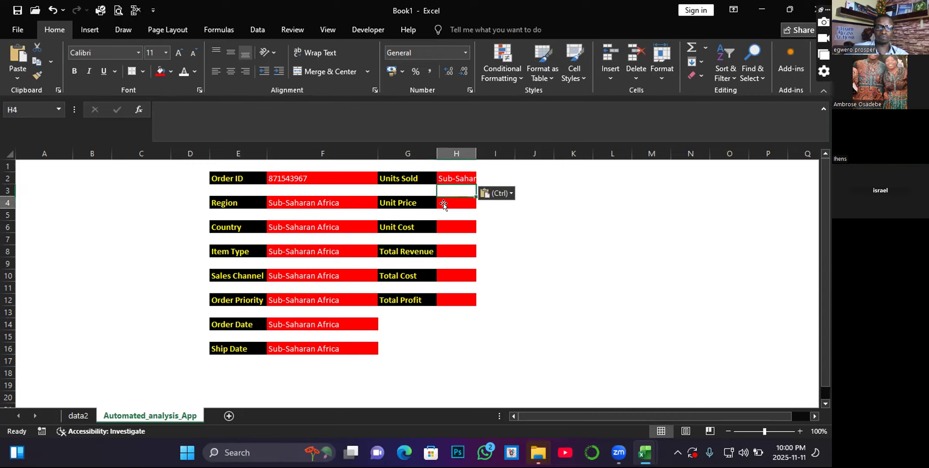
pyautogui.hotkey('ctrl', 'v')
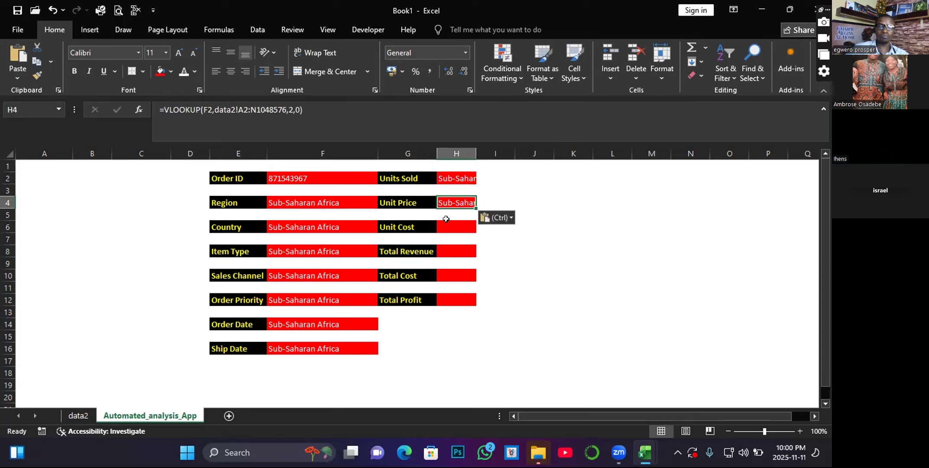
pyautogui.click(452, 224)
pyautogui.hotkey('ctrl', 'v')
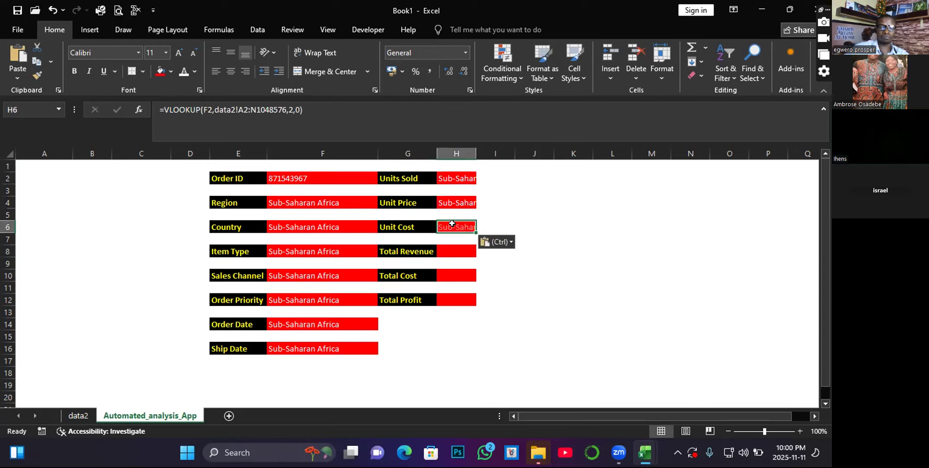
pyautogui.click(455, 252)
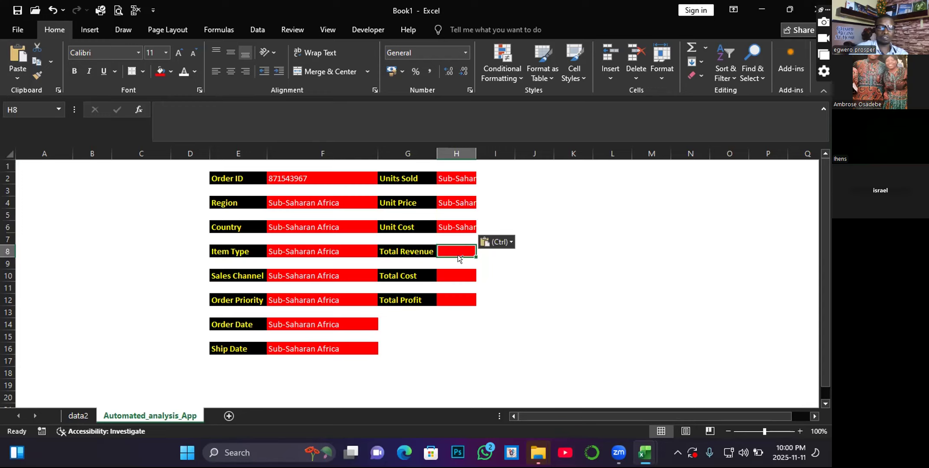
pyautogui.hotkey('ctrl', 'v')
pyautogui.click(466, 279)
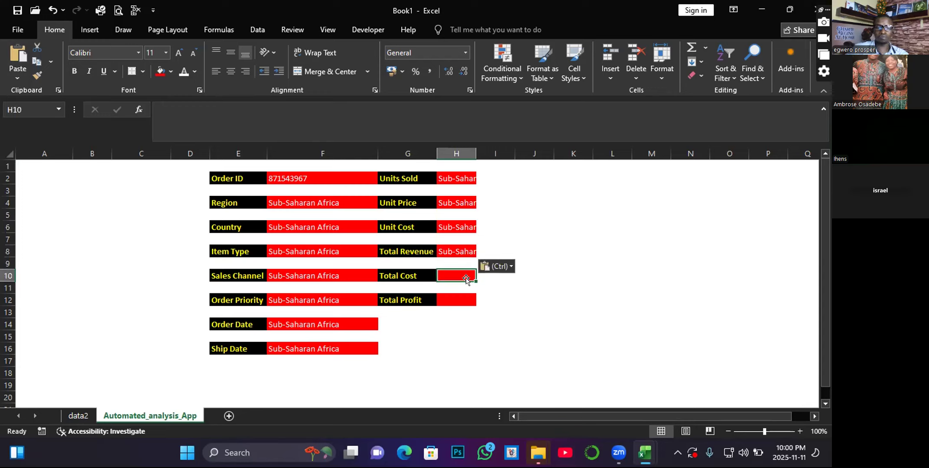
pyautogui.hotkey('ctrl', 'v')
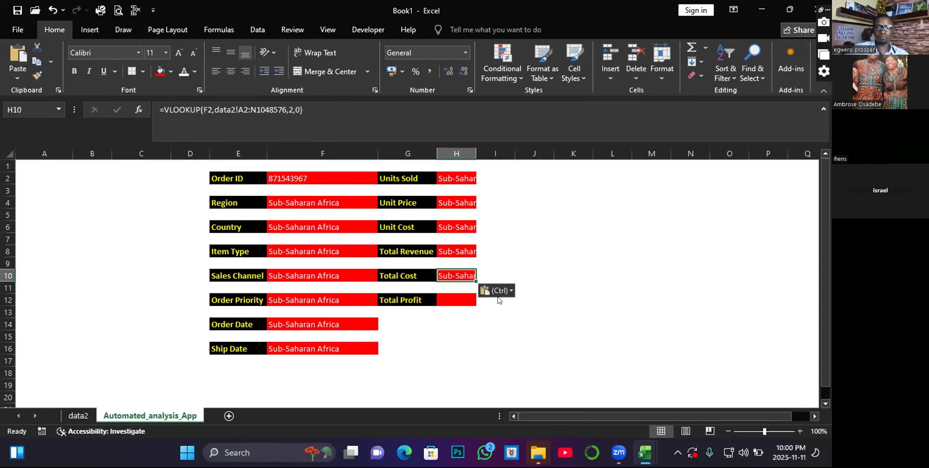
pyautogui.click(460, 297)
pyautogui.hotkey('ctrl', 'v')
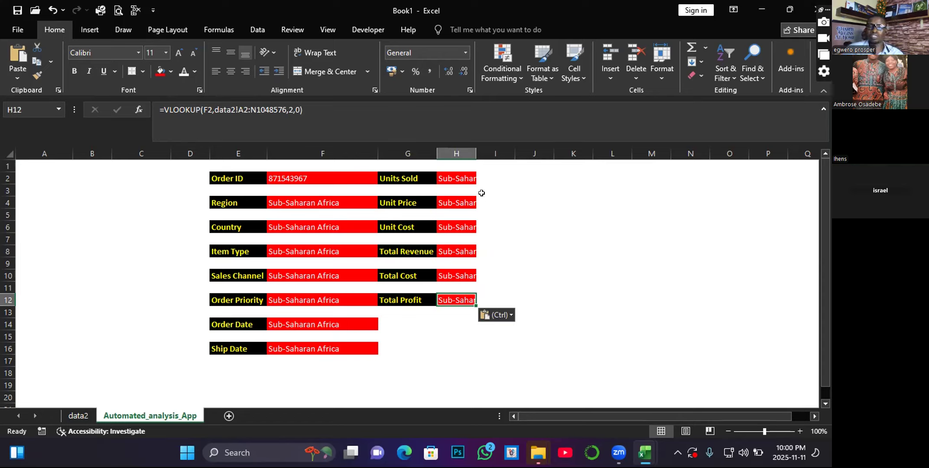
pyautogui.moveTo(472, 146); pyautogui.dragTo(512, 152)
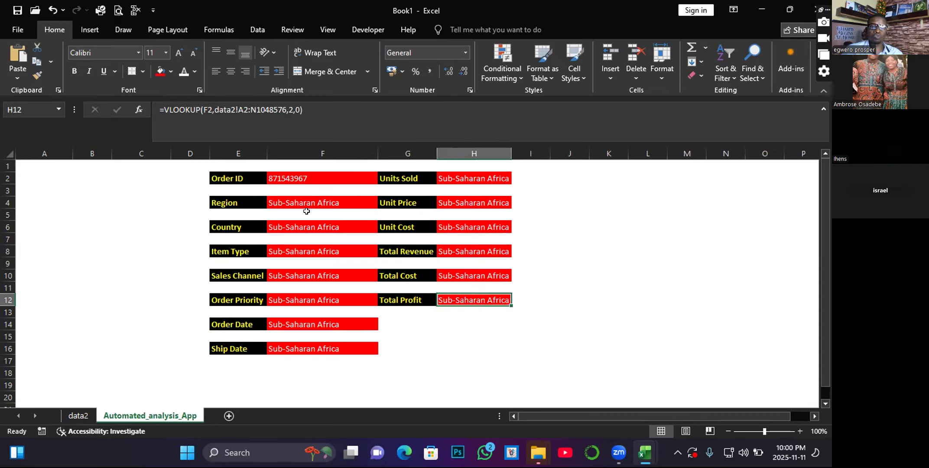
# Set the column index of the Country VLOOKUP formula in F6 to 3.
pyautogui.click(284, 222)
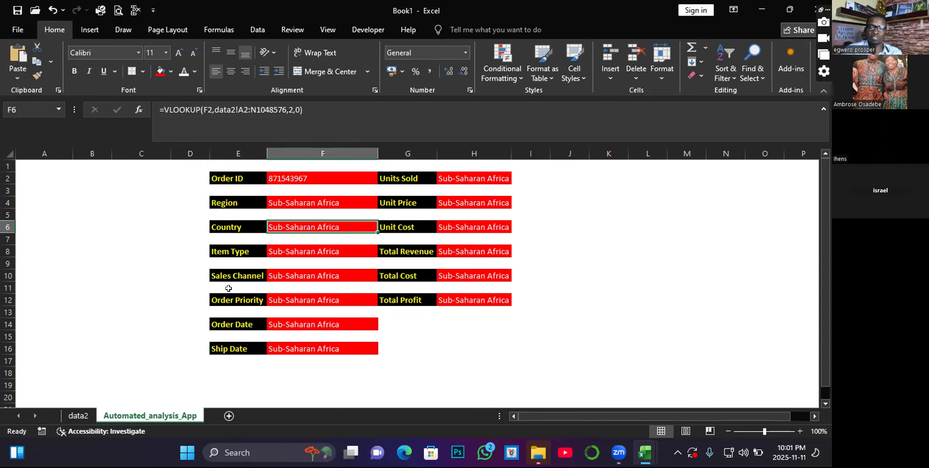
pyautogui.click(303, 203)
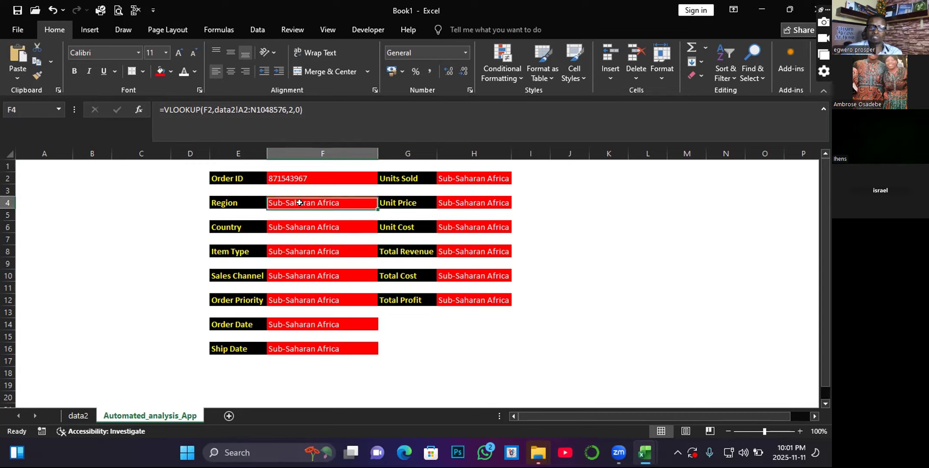
pyautogui.click(307, 227)
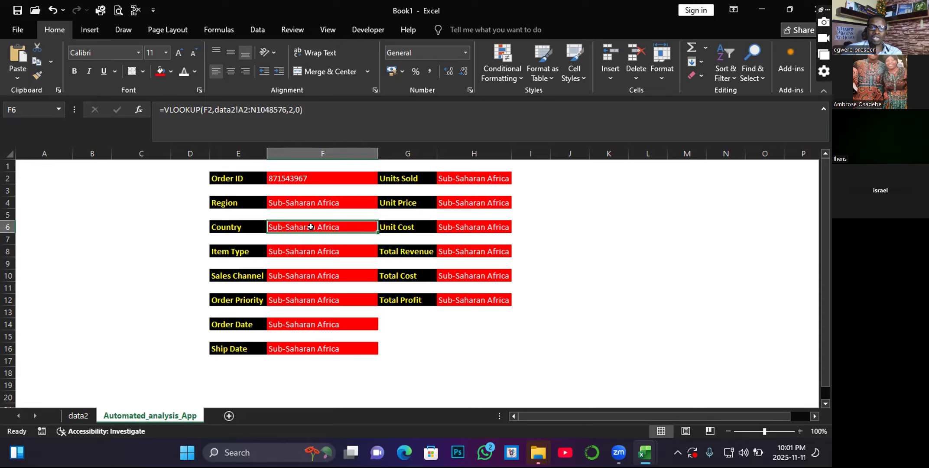
pyautogui.click(290, 104)
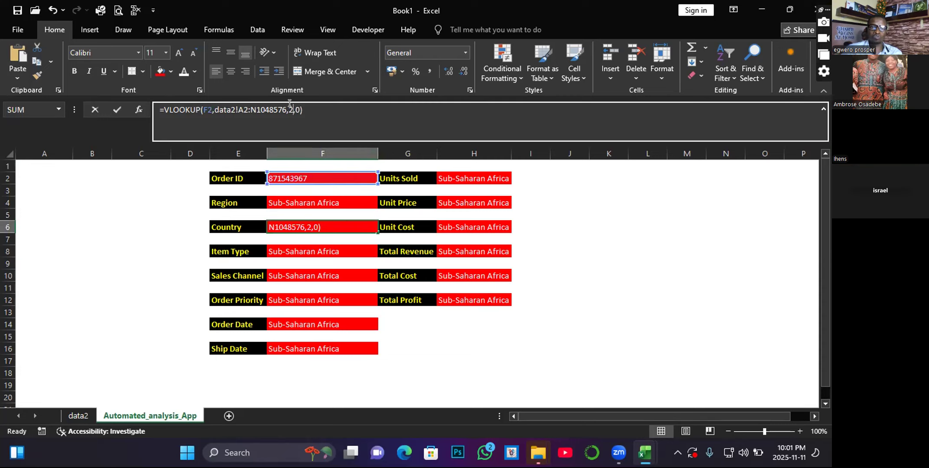
pyautogui.press('Delete')
pyautogui.write('3')
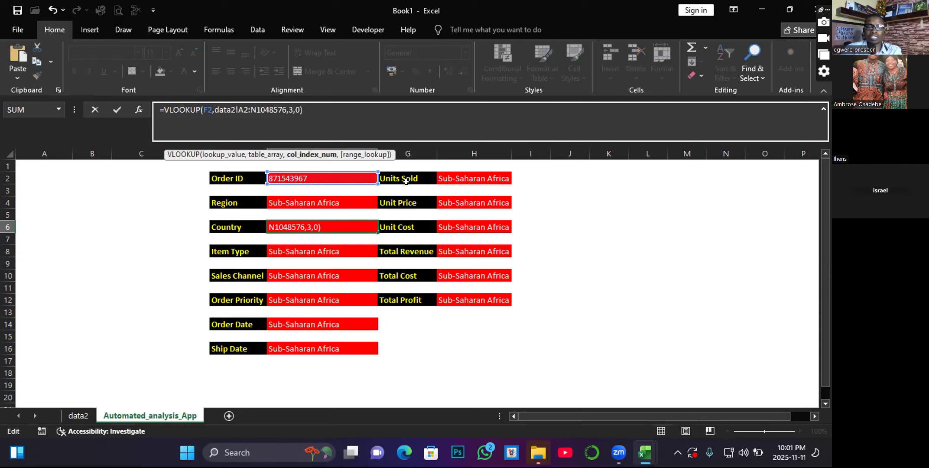
pyautogui.press('Return')
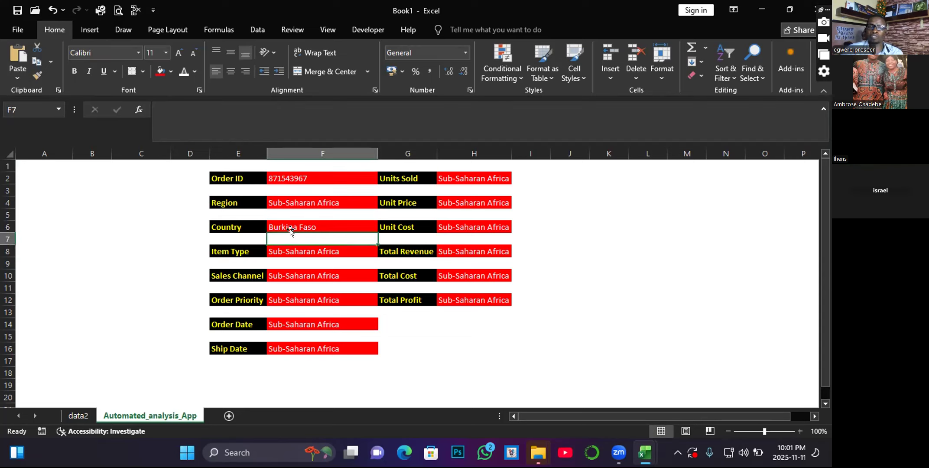
# Set the column index of the Item Type VLOOKUP formula in F8 to 4.
pyautogui.click(297, 250)
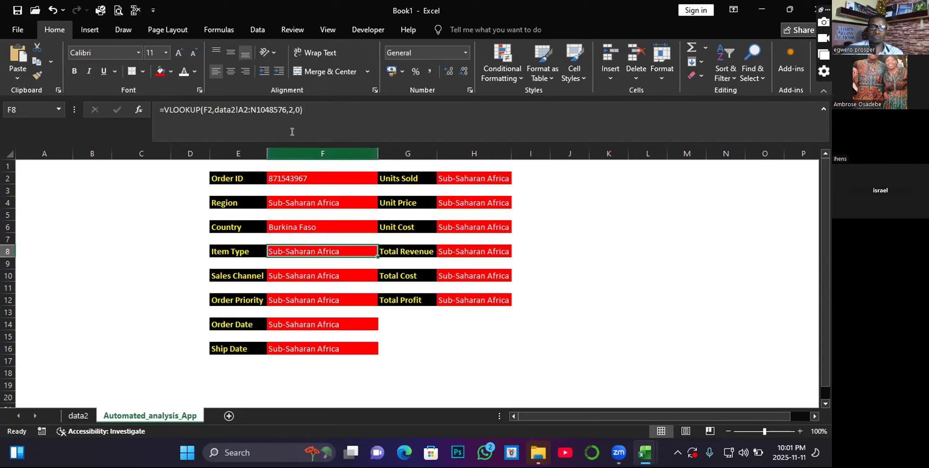
pyautogui.click(290, 110)
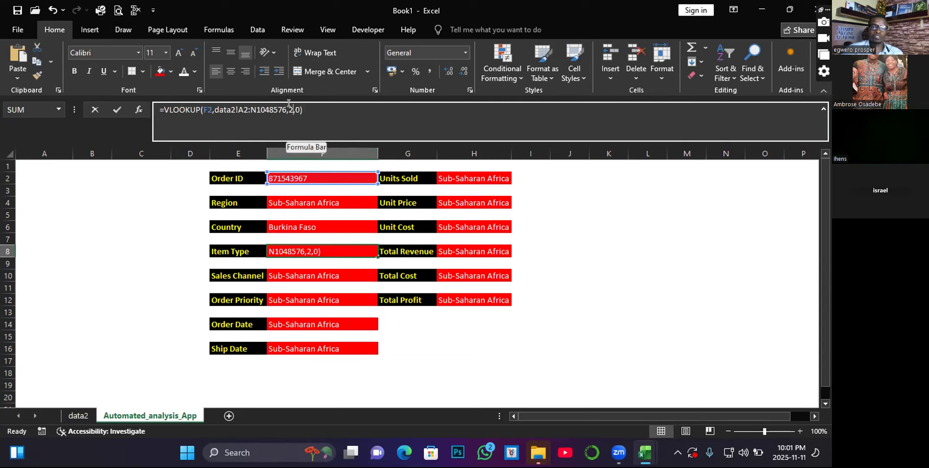
pyautogui.press('BackSpace')
pyautogui.write('4')
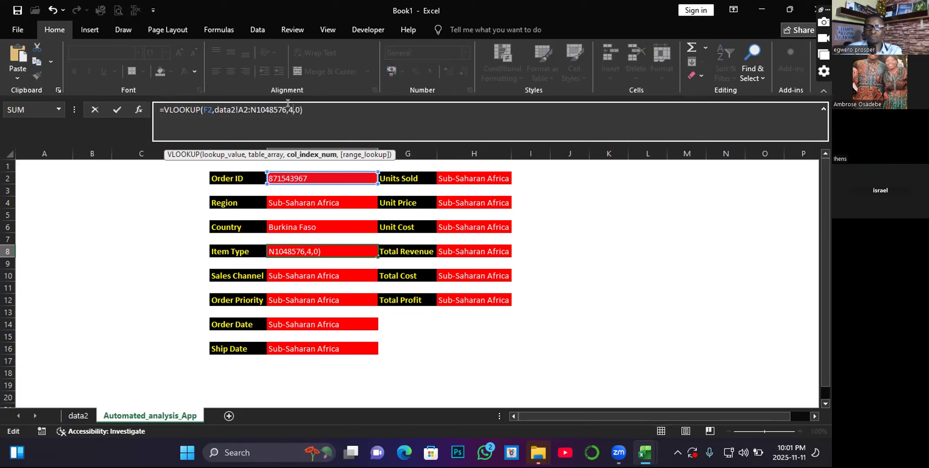
pyautogui.press('Return')
# Set the column index of the Sales Channel VLOOKUP formula in F10 to 5.
pyautogui.click(309, 275)
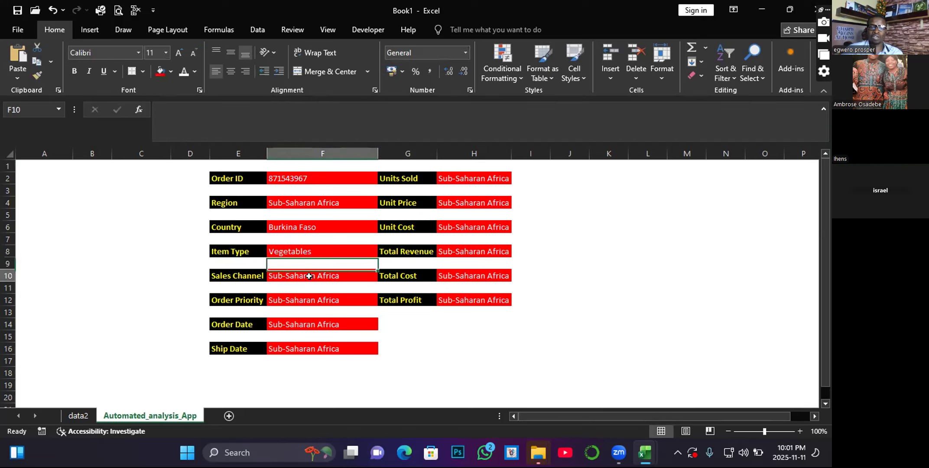
pyautogui.click(290, 106)
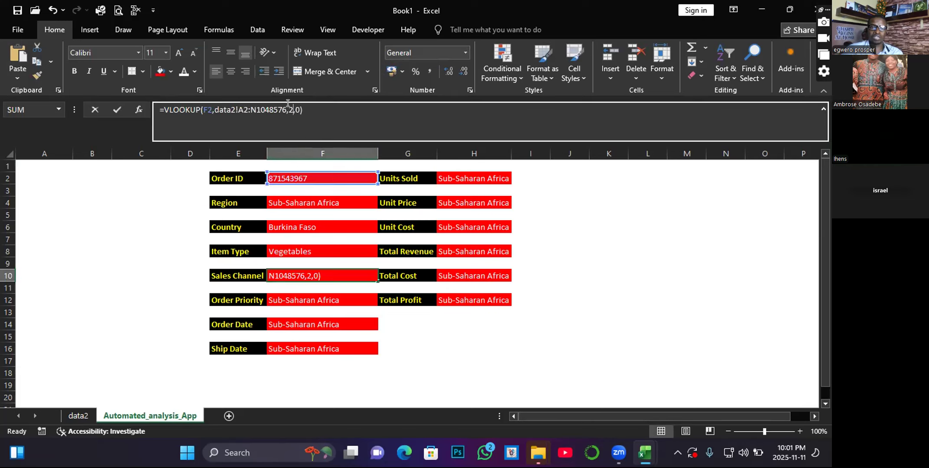
pyautogui.press('BackSpace')
pyautogui.write('5')
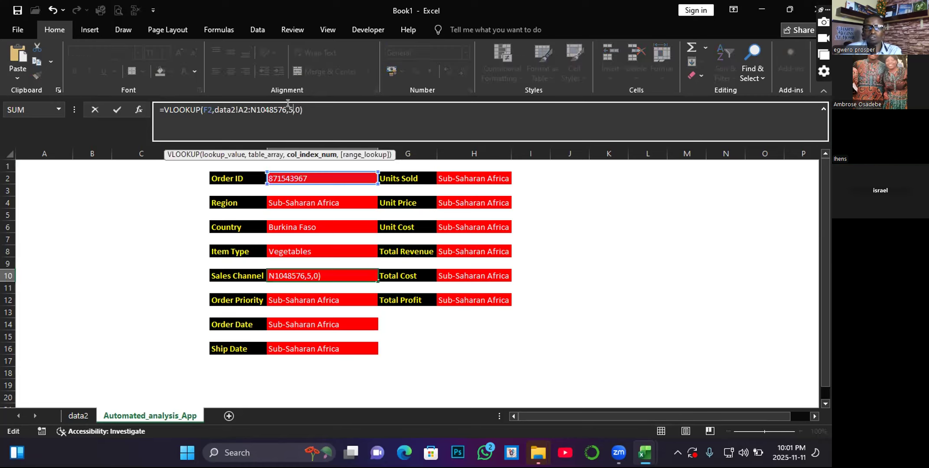
pyautogui.press('Return')
# Try to set the column index of the Order Priority VLOOKUP formula in F12 to 6.
pyautogui.click(307, 298)
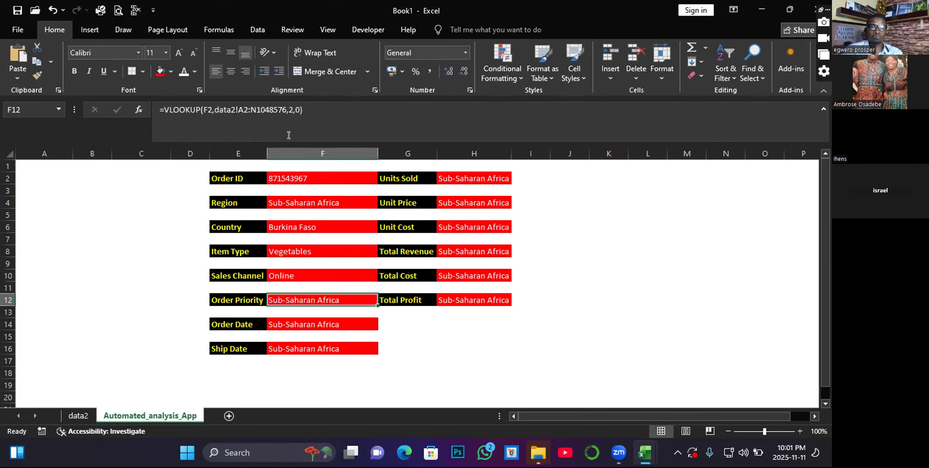
pyautogui.click(292, 106)
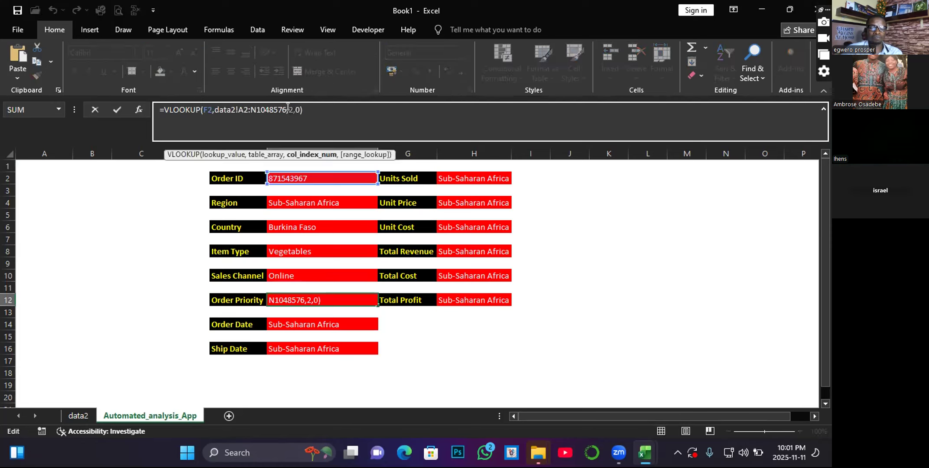
pyautogui.press('BackSpace')
pyautogui.write('6')
pyautogui.press('Return')
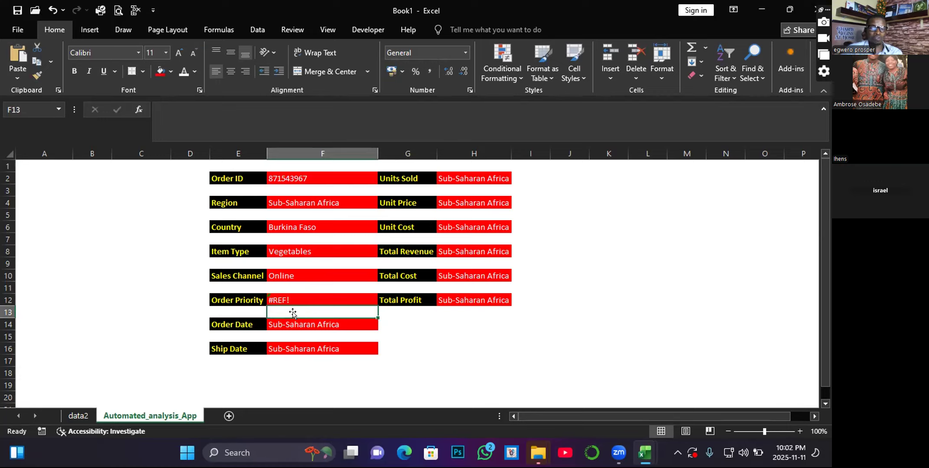
# Set the column index of the Order Date VLOOKUP formula in F14 to 7.
pyautogui.moveTo(301, 332); pyautogui.dragTo(300, 328)
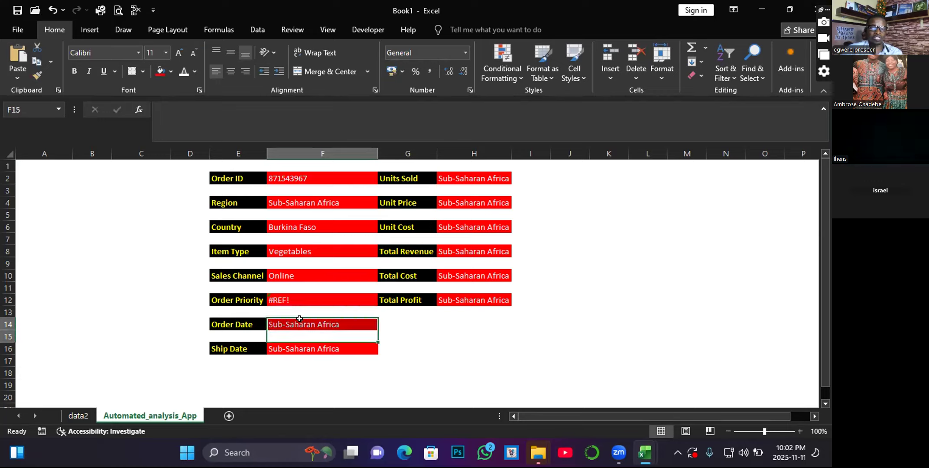
pyautogui.click(300, 321)
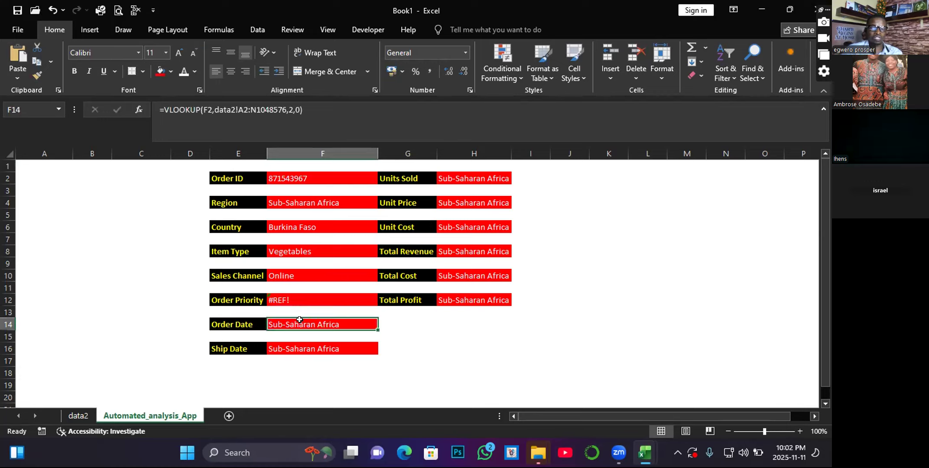
pyautogui.click(290, 107)
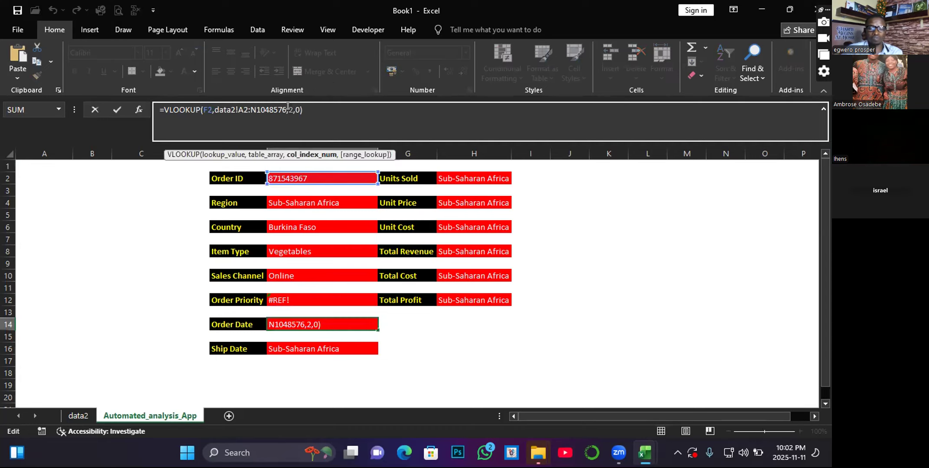
pyautogui.press('Delete')
pyautogui.write('7')
pyautogui.press('Return')
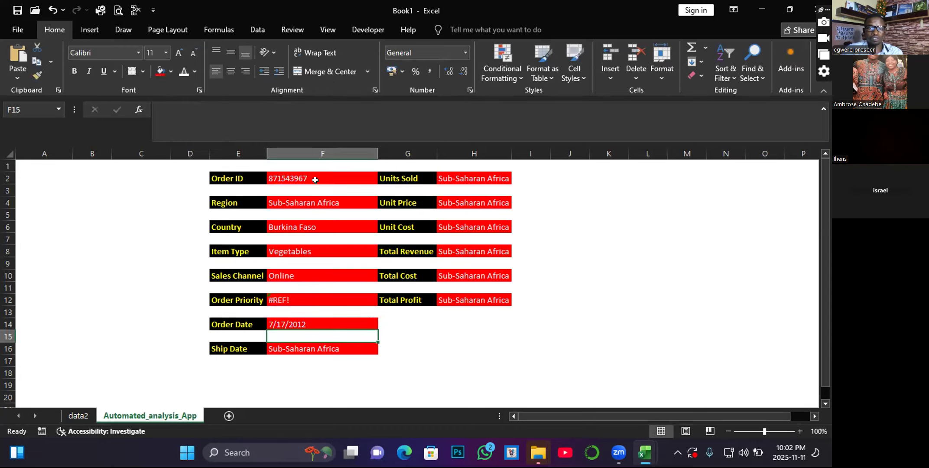
# Set the column index of the Ship Date VLOOKUP formula in F16 to 8.
pyautogui.click(299, 348)
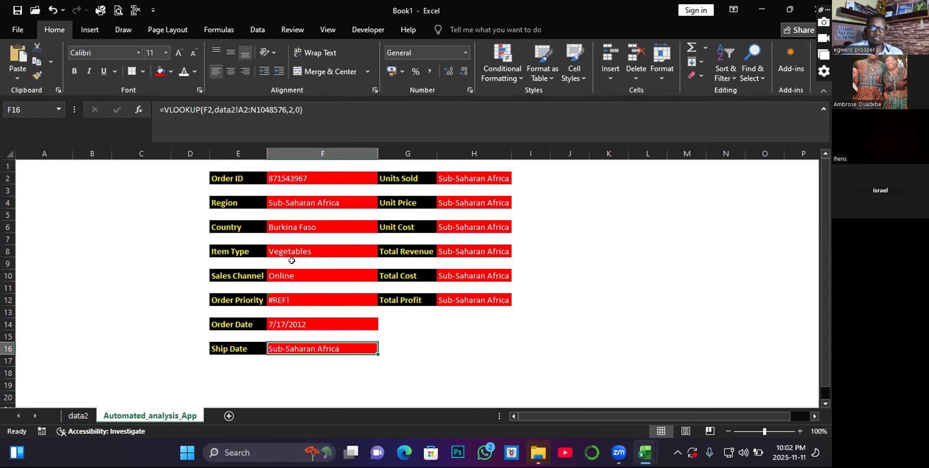
pyautogui.click(288, 109)
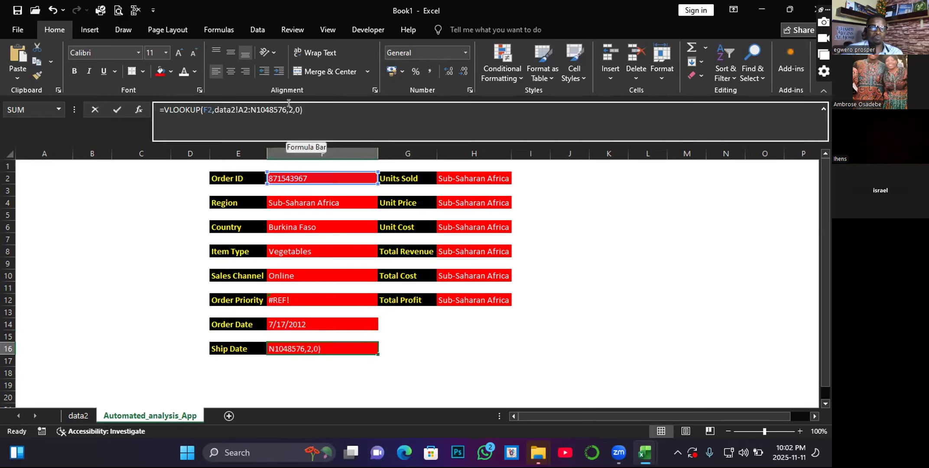
pyautogui.press('Delete')
pyautogui.write('8')
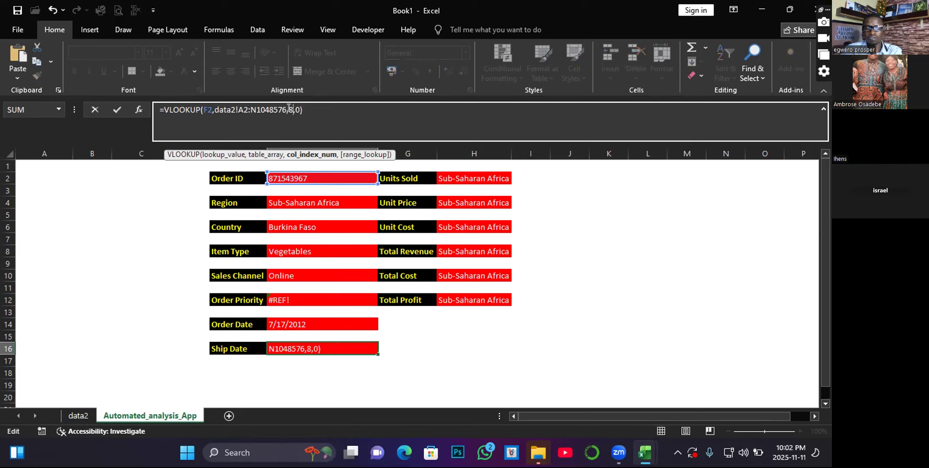
pyautogui.press('Return')
# Set the column index of the Units Sold VLOOKUP formula in H2 to 9.
pyautogui.click(456, 177)
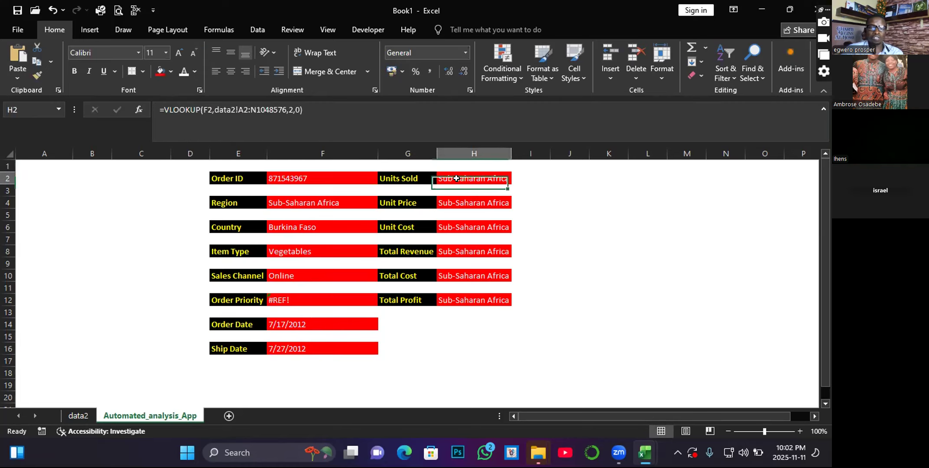
pyautogui.click(288, 107)
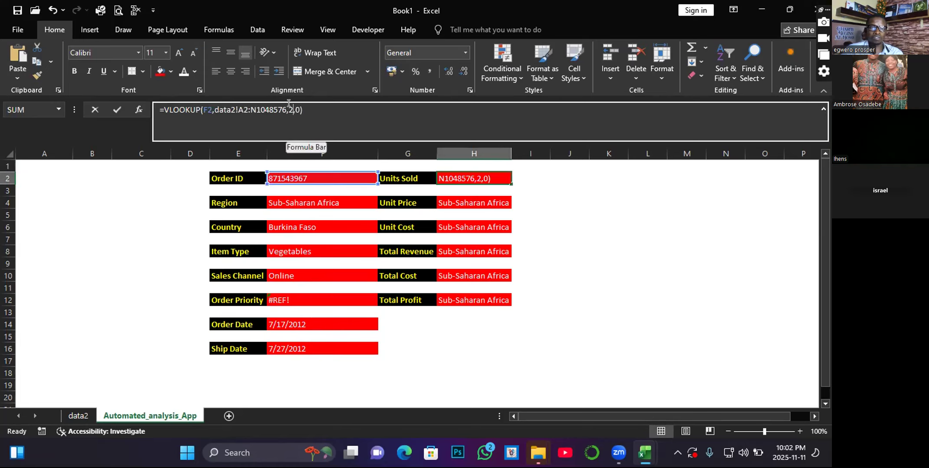
pyautogui.press('Delete')
pyautogui.write('9')
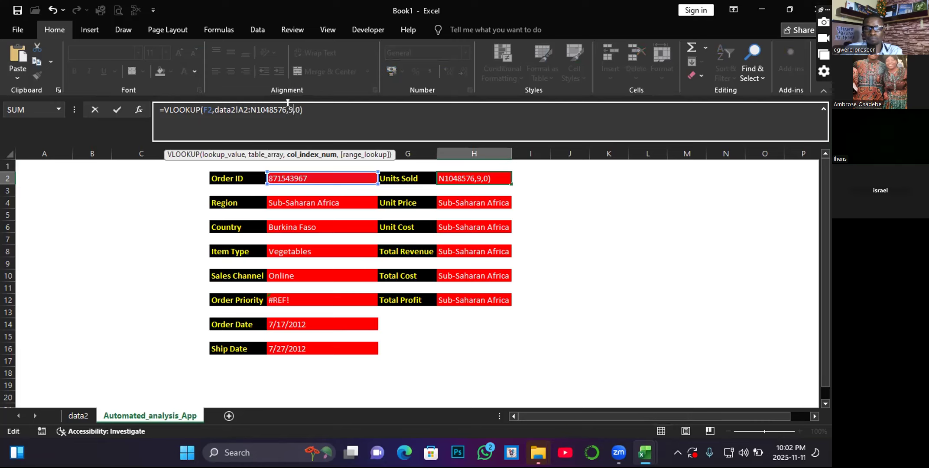
pyautogui.press('Return')
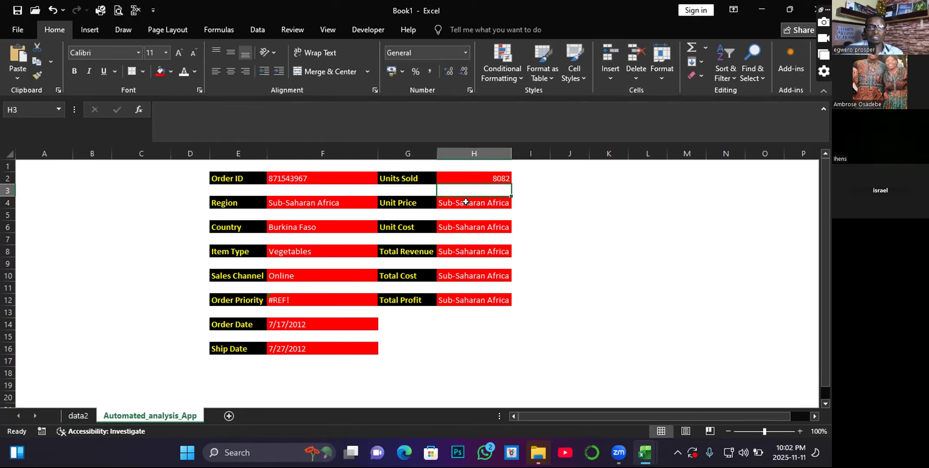
# Set the column index of the Unit Price VLOOKUP formula in H4 to 10.
pyautogui.click(466, 202)
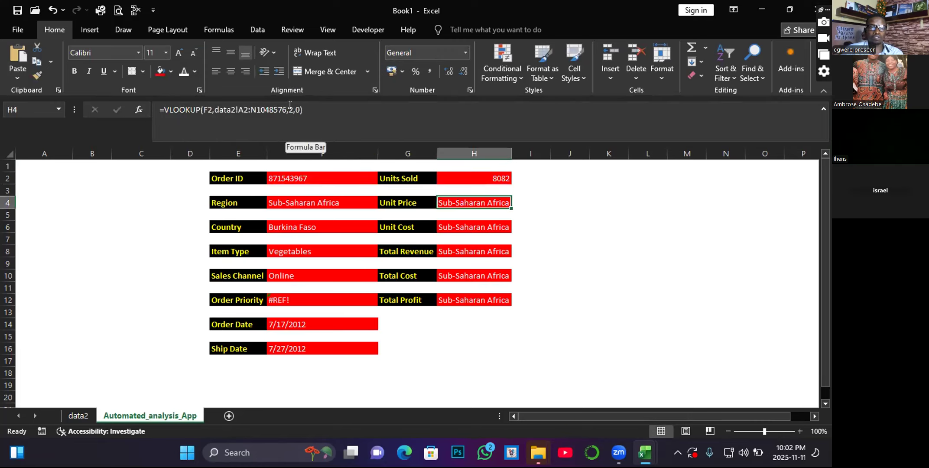
pyautogui.click(288, 105)
pyautogui.press('Delete')
pyautogui.write('10')
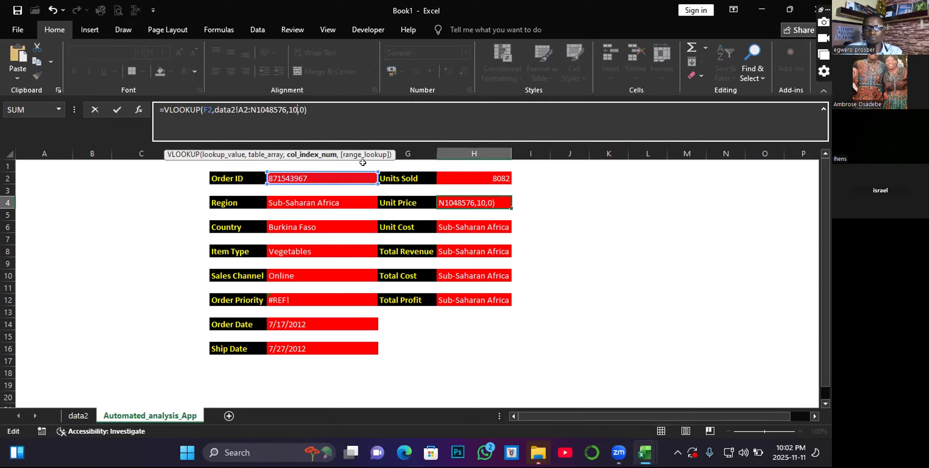
pyautogui.press('Return')
# Set the column index of the Unit Cost VLOOKUP formula in H6 to 11.
pyautogui.click(477, 229)
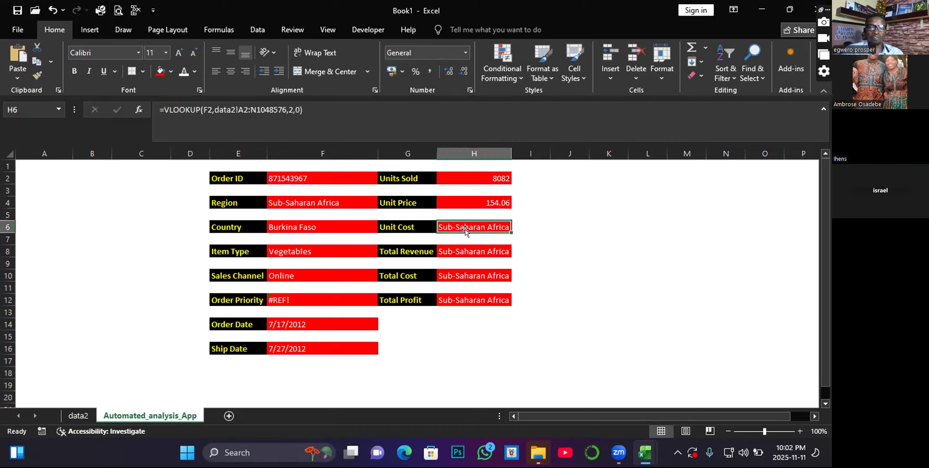
pyautogui.click(291, 106)
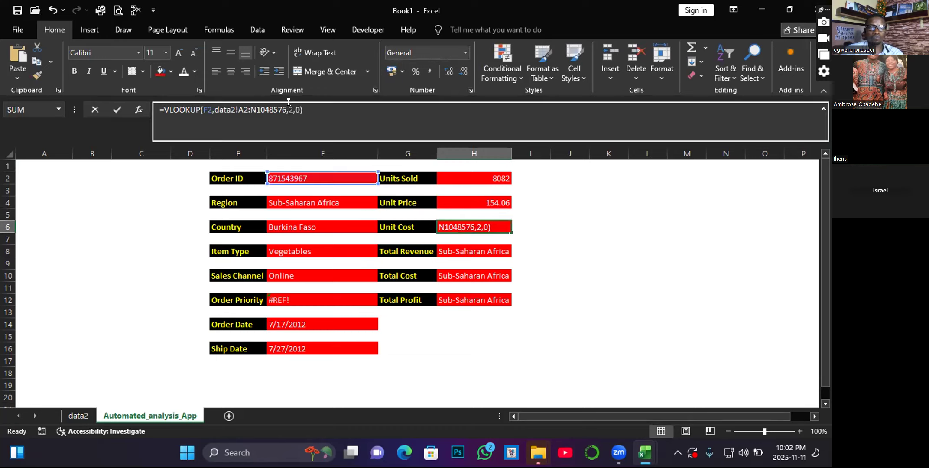
pyautogui.press('BackSpace')
pyautogui.write('11')
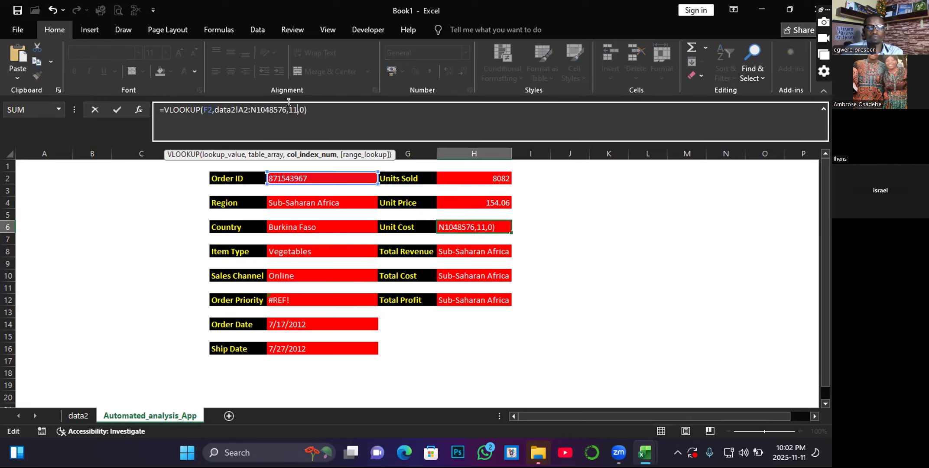
pyautogui.press('Return')
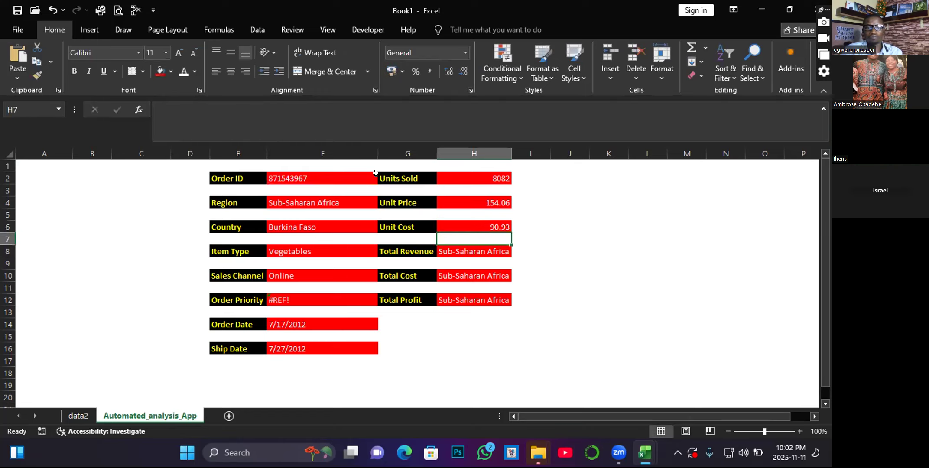
# Set the column index of the Total Revenue VLOOKUP formula in H8 to 12.
pyautogui.click(446, 251)
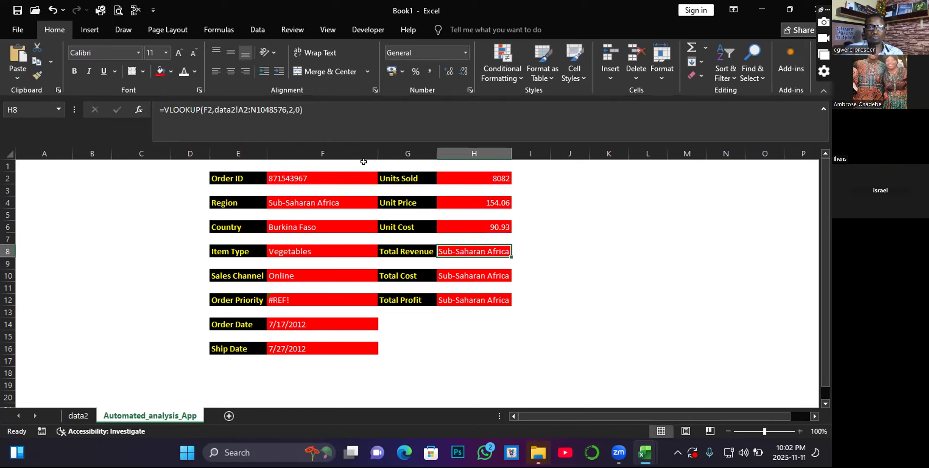
pyautogui.click(289, 105)
pyautogui.write('1')
pyautogui.press('Return')
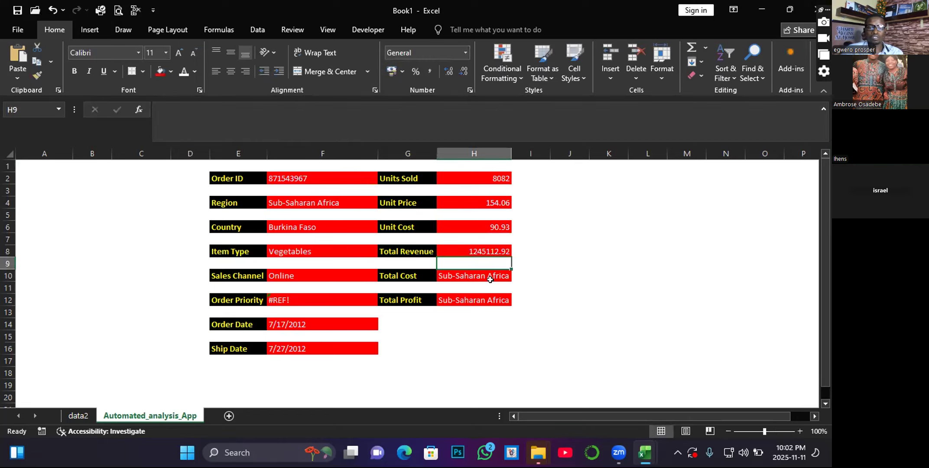
# Set the column index of the Total Cost VLOOKUP formula in H10 to 13.
pyautogui.click(490, 279)
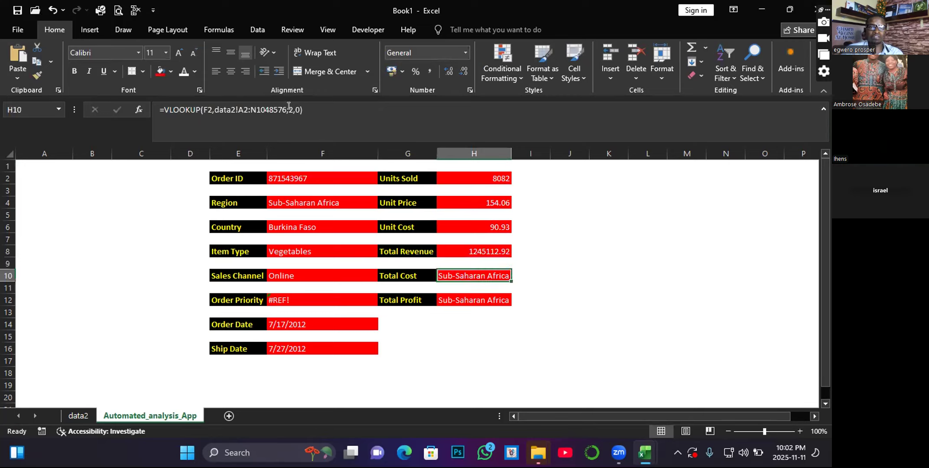
pyautogui.moveTo(293, 104); pyautogui.dragTo(288, 104)
pyautogui.write('13')
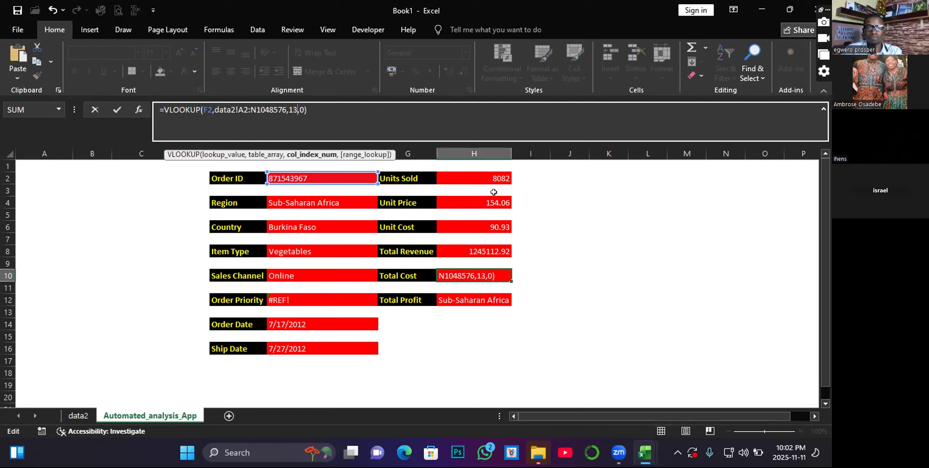
pyautogui.press('Return')
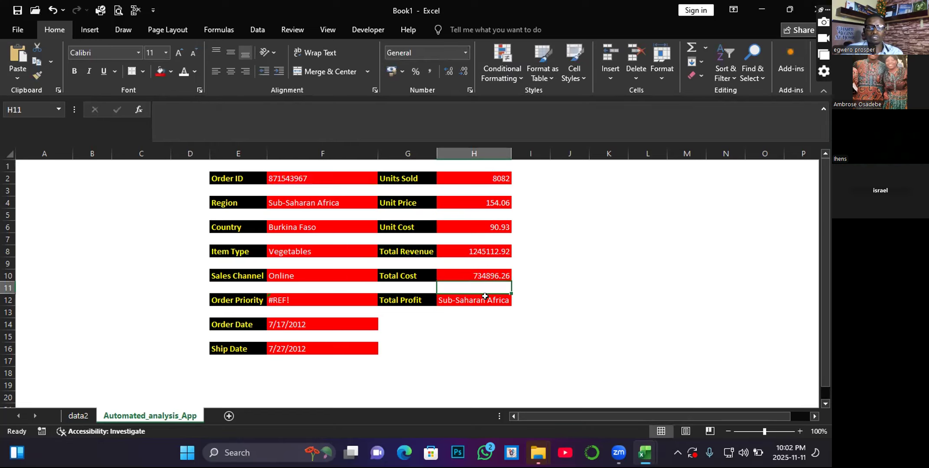
# Set the column index of the Total Profit VLOOKUP formula in H12 to 14.
pyautogui.click(480, 300)
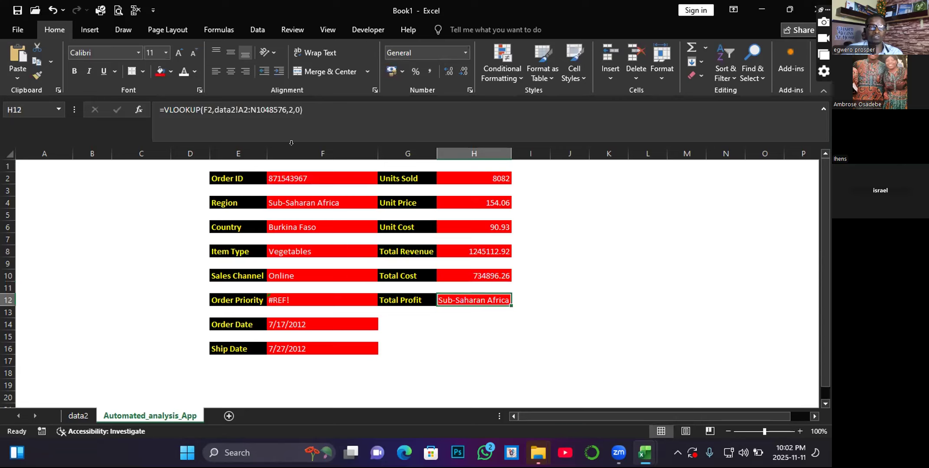
pyautogui.doubleClick(291, 105)
pyautogui.write('104')
pyautogui.click(486, 267)
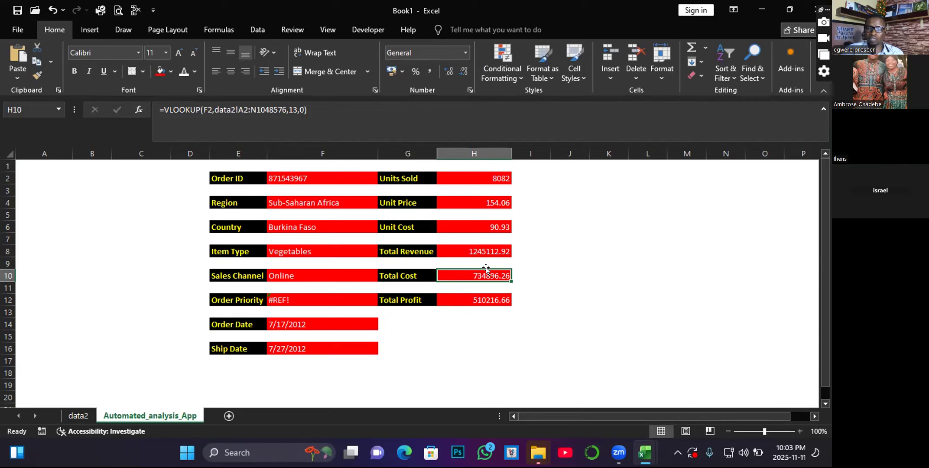
# Test the lookup fields by choosing three other Order IDs in turn from the dropdown list in F2.
pyautogui.click(308, 178)
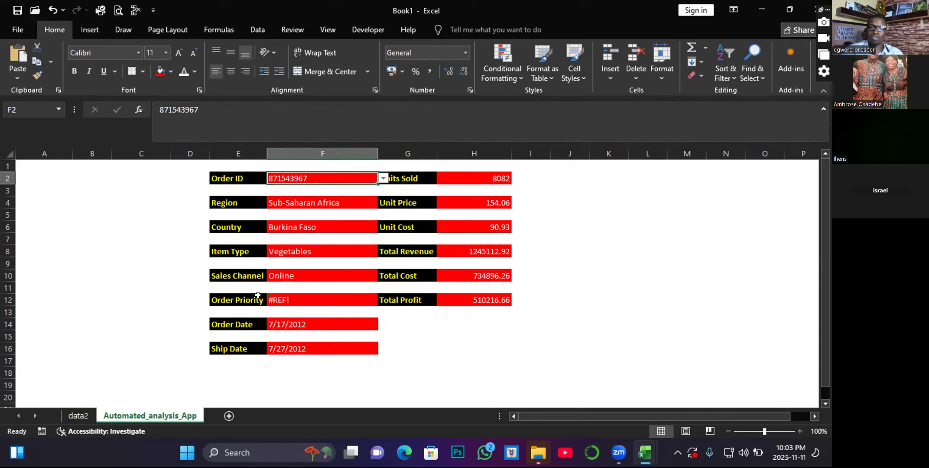
pyautogui.click(383, 179)
pyautogui.click(290, 219)
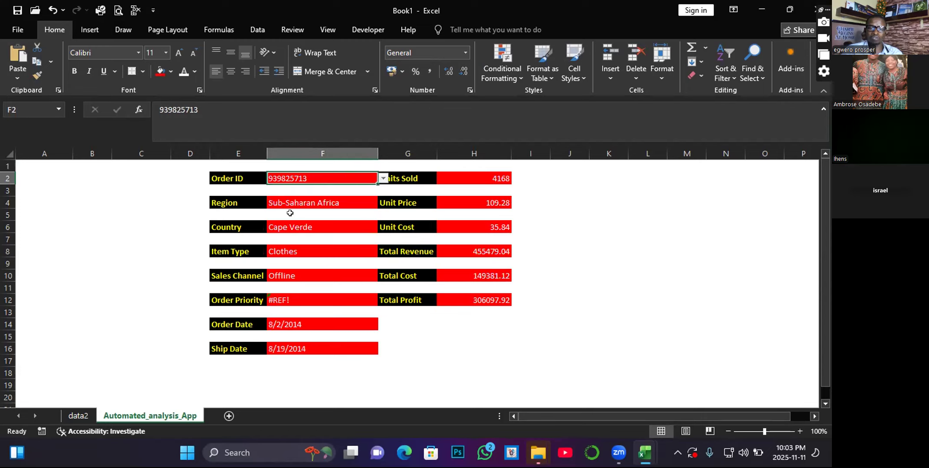
pyautogui.click(383, 179)
pyautogui.click(287, 231)
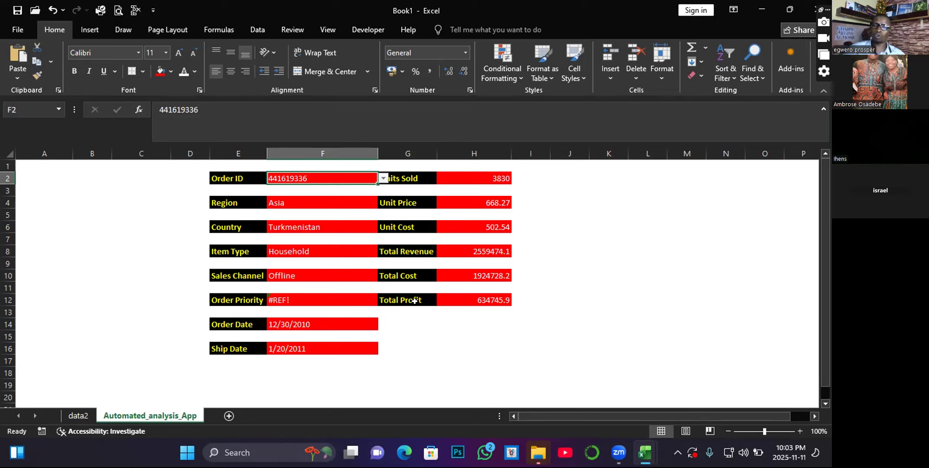
pyautogui.click(383, 179)
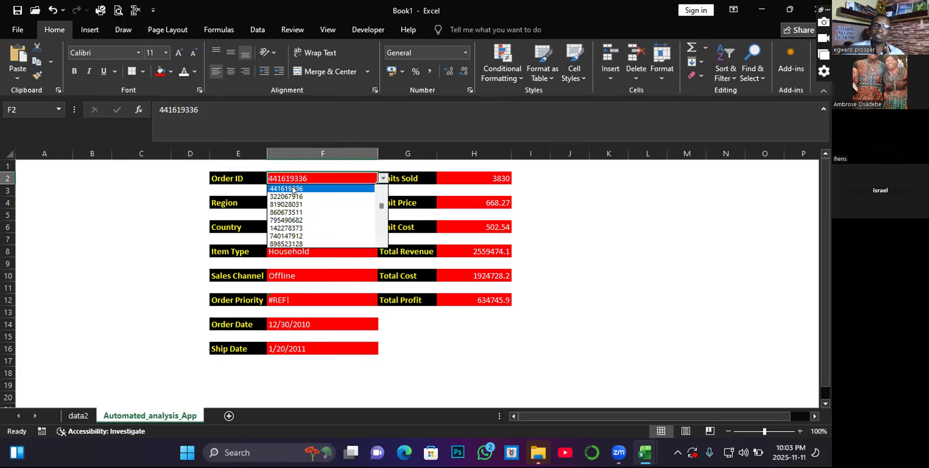
pyautogui.click(285, 211)
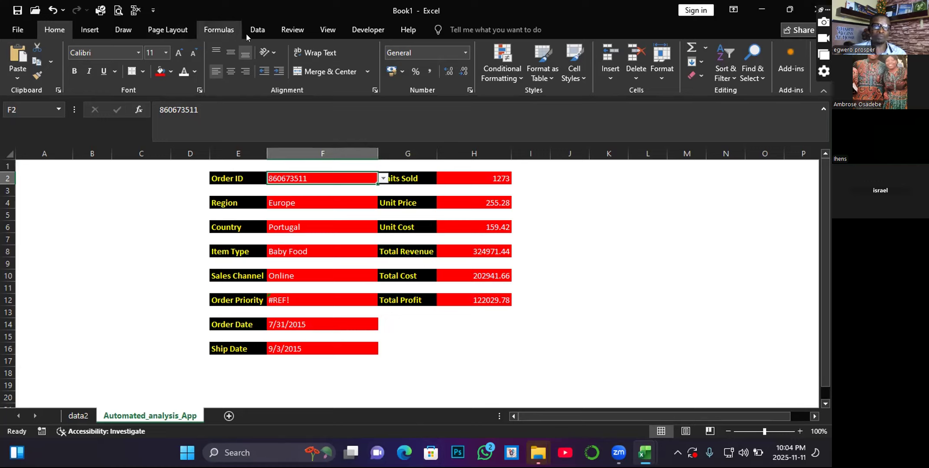
# Turn the gridlines back on for the Automated_analysis_App sheet.
pyautogui.click(326, 29)
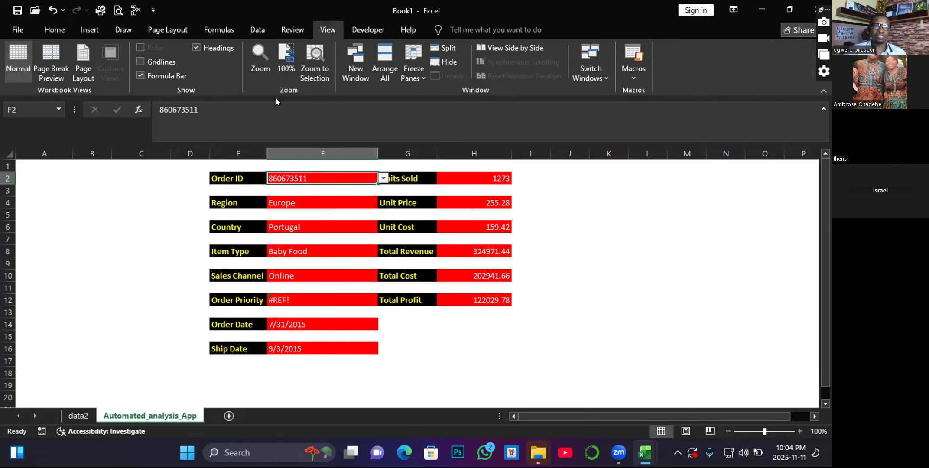
pyautogui.click(142, 60)
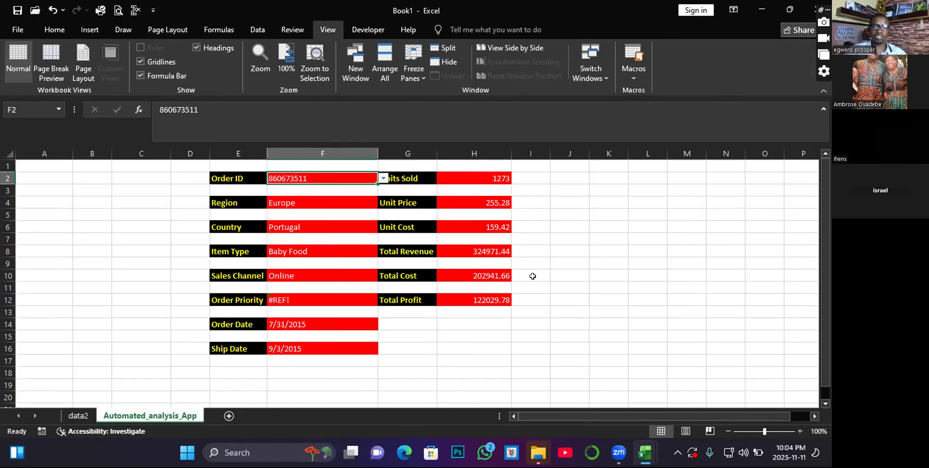
pyautogui.click(525, 338)
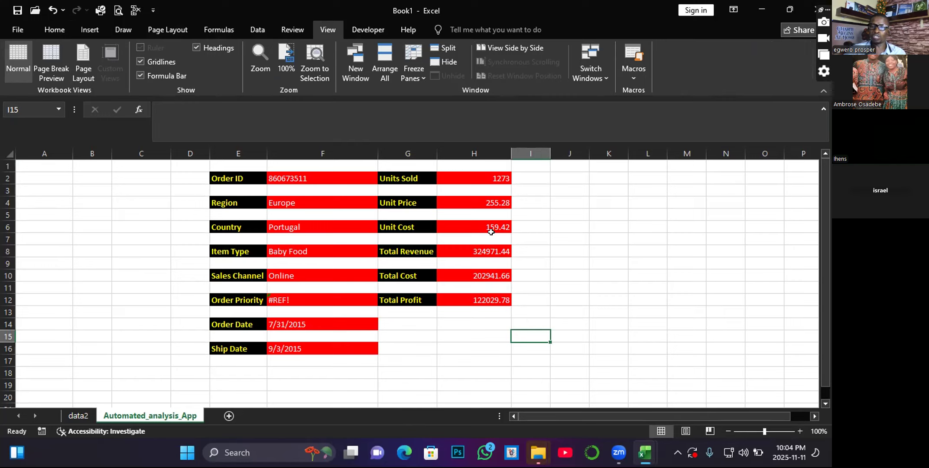
# Enter the heading "Total Revenue+TotalProfit" in H15 and widen column H to fit it.
pyautogui.click(473, 337)
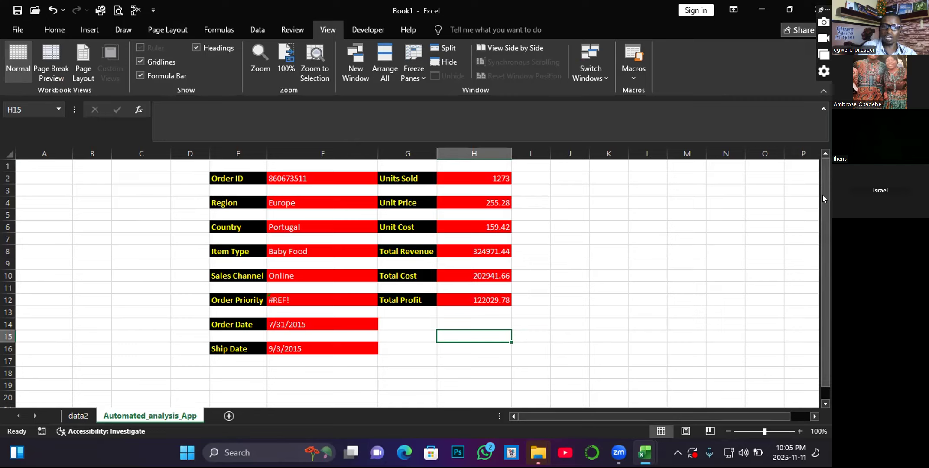
pyautogui.write('Total')
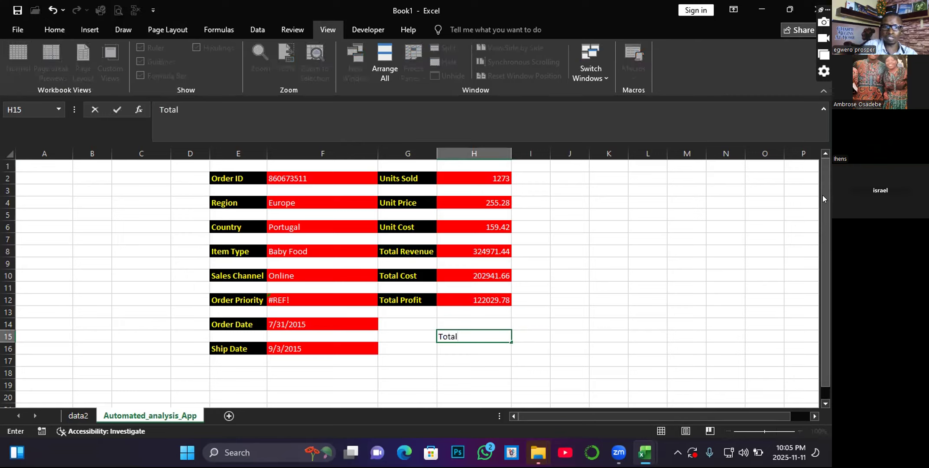
pyautogui.write(' Revenue+')
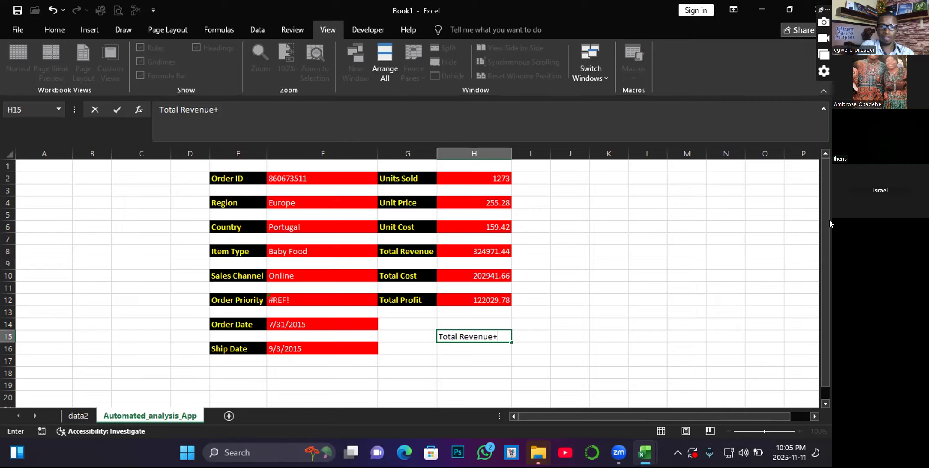
pyautogui.write('Tot')
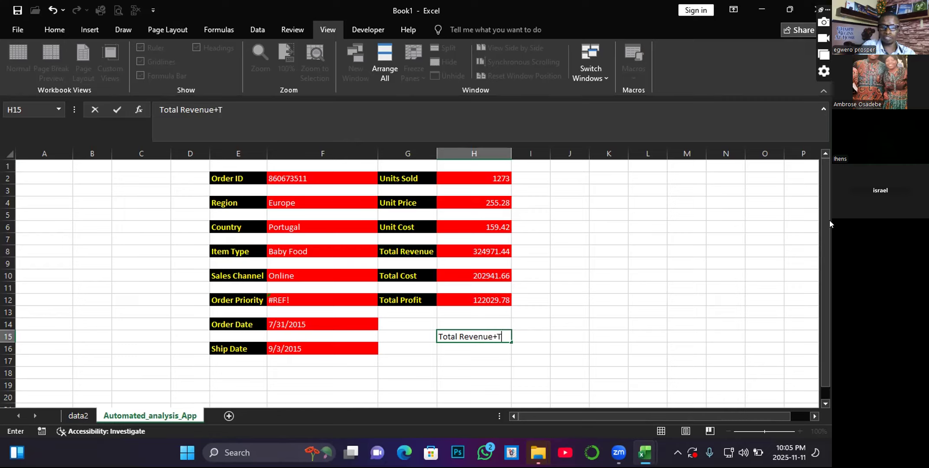
pyautogui.write('al')
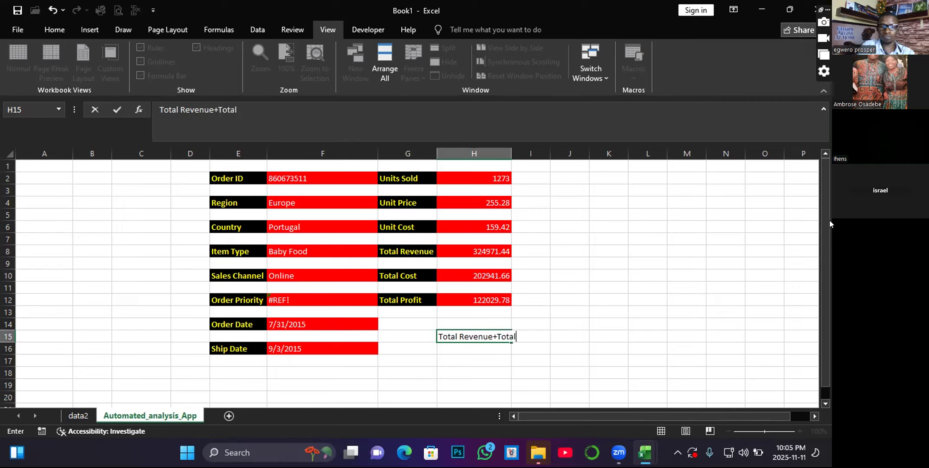
pyautogui.write('Profit')
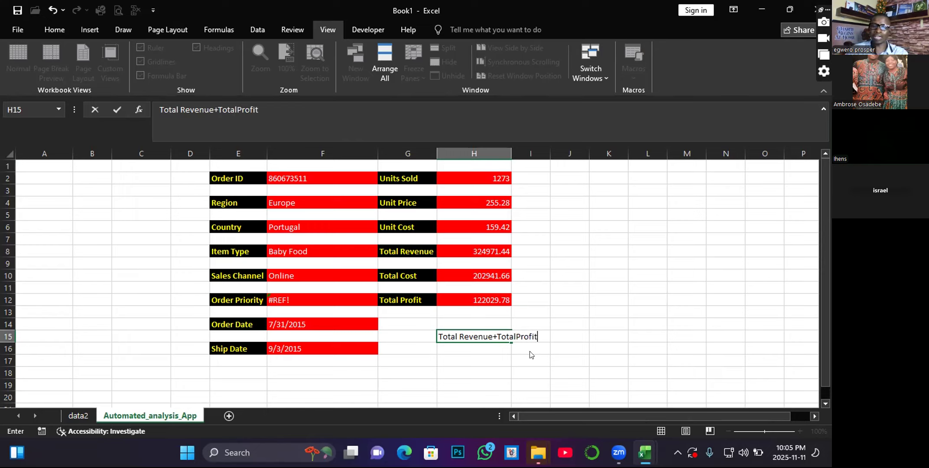
pyautogui.doubleClick(512, 154)
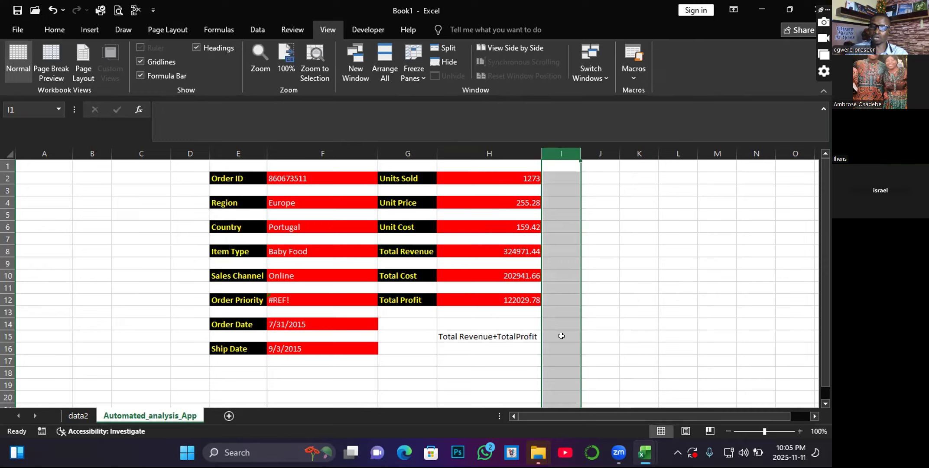
# Format the heading in H15 as bold white text on a black fill.
pyautogui.click(485, 349)
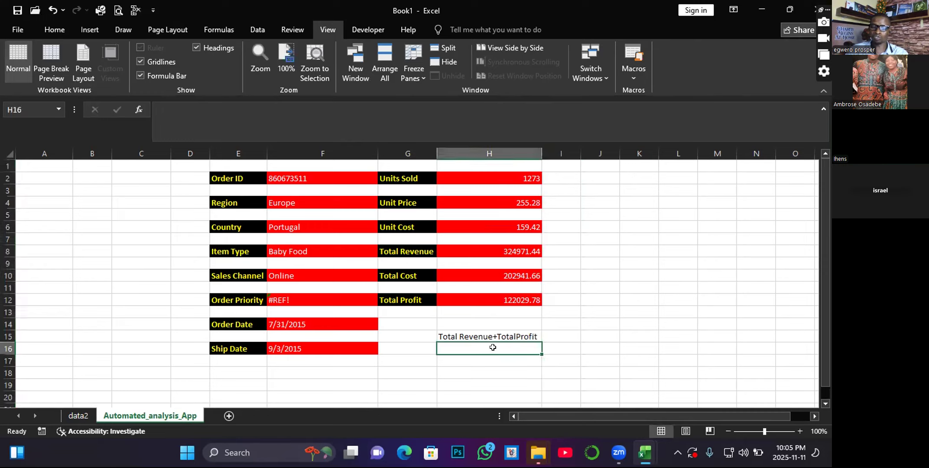
pyautogui.click(465, 337)
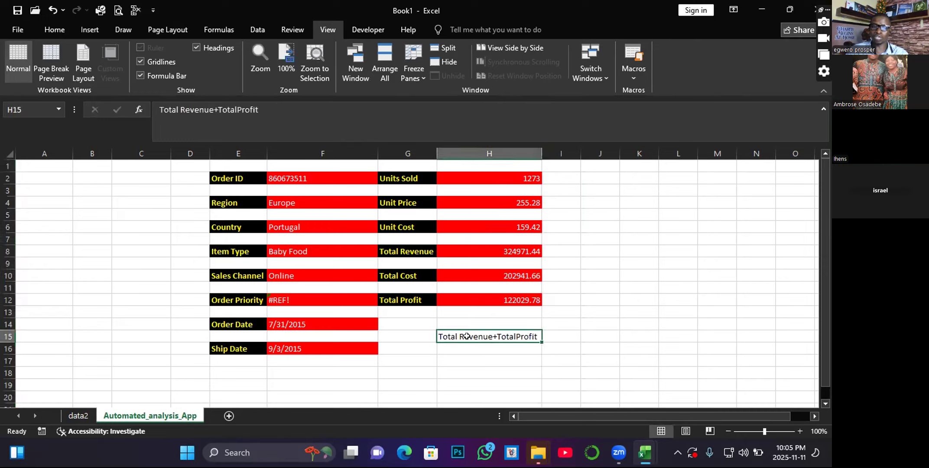
pyautogui.click(53, 30)
pyautogui.click(73, 71)
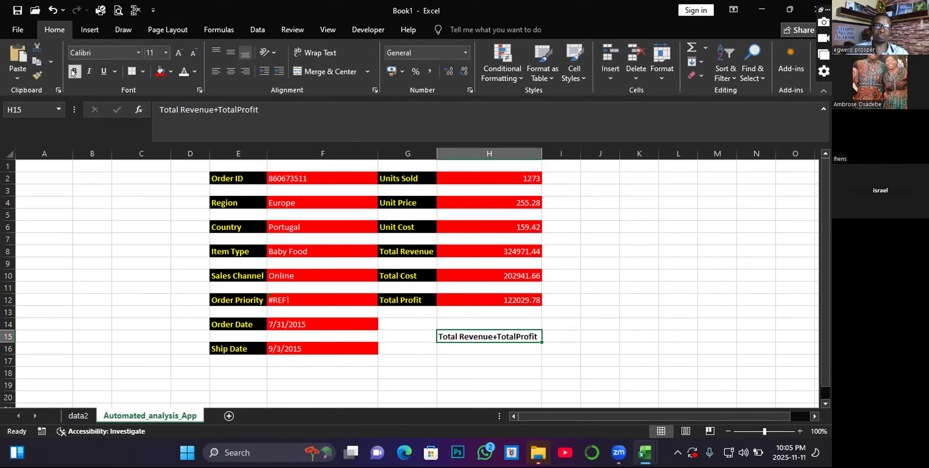
pyautogui.click(171, 71)
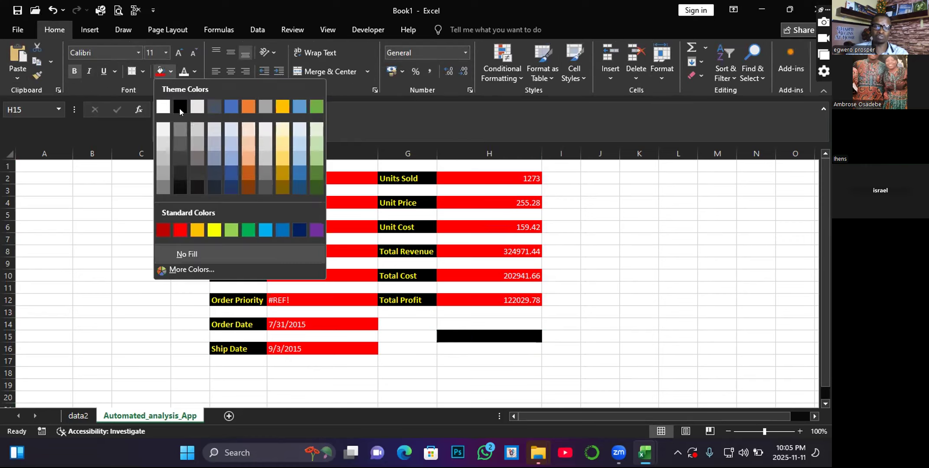
pyautogui.click(180, 109)
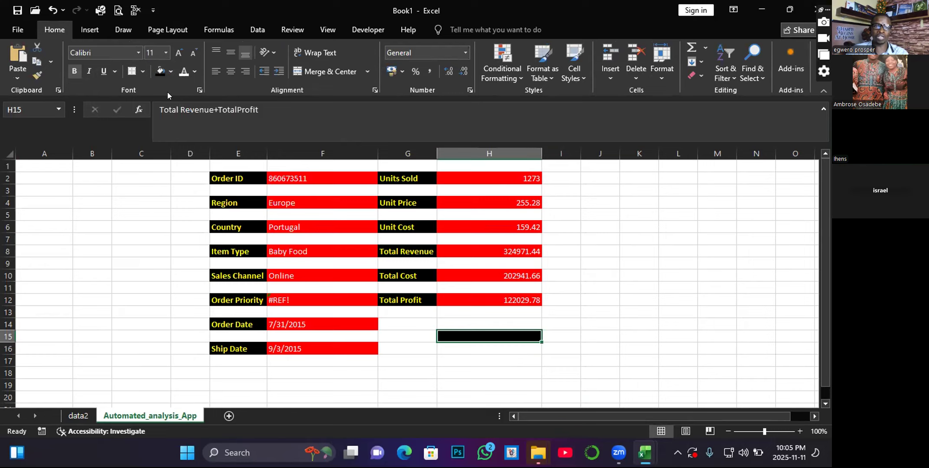
pyautogui.click(183, 73)
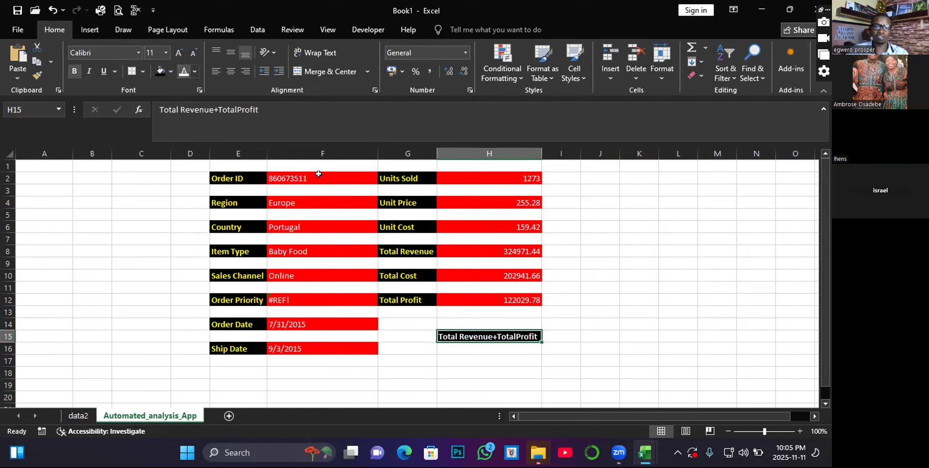
# Apply outside borders to the range H15:H16.
pyautogui.click(473, 381)
pyautogui.moveTo(438, 337); pyautogui.dragTo(482, 345)
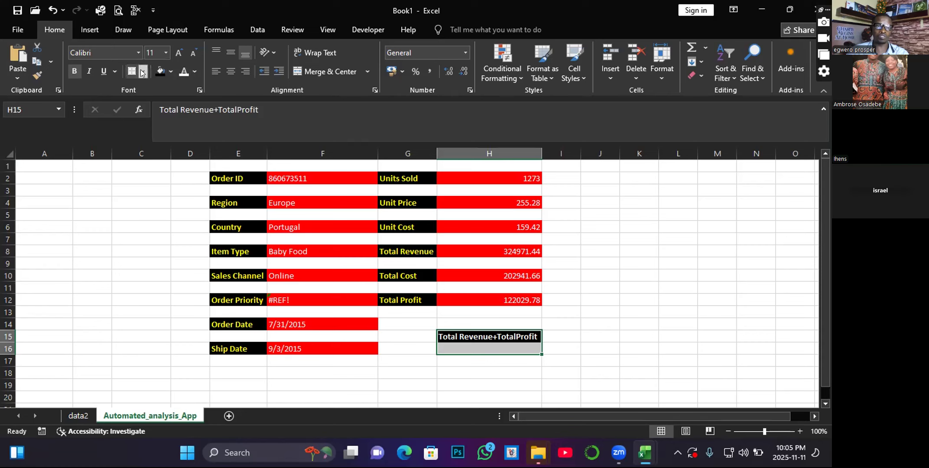
pyautogui.click(142, 72)
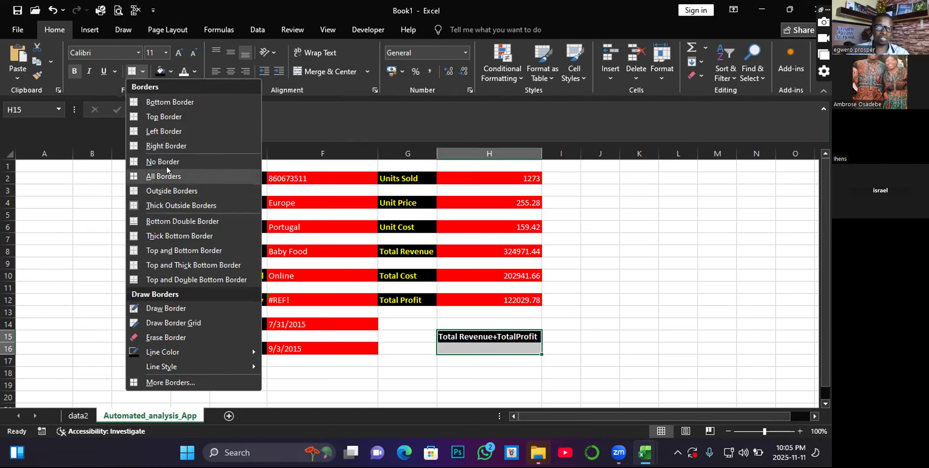
pyautogui.click(167, 191)
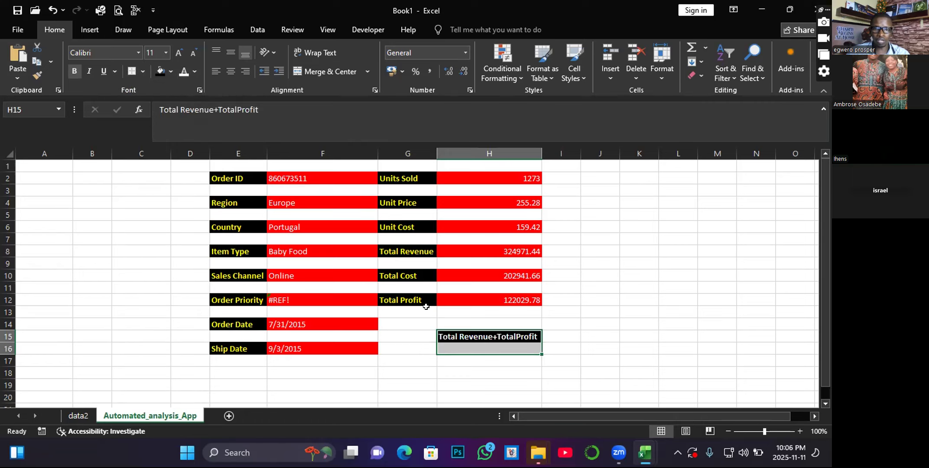
pyautogui.click(469, 373)
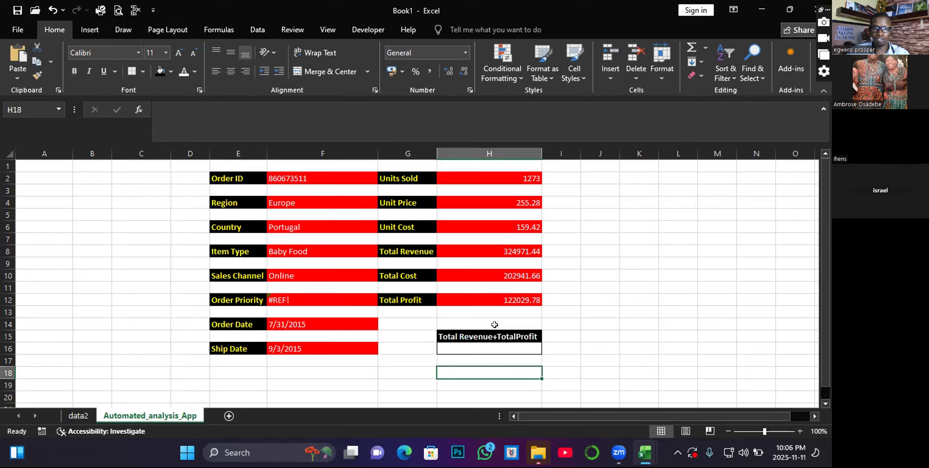
# Enter the formula =H8+H12 in H16 to add the Total Revenue and Total Profit.
pyautogui.click(474, 347)
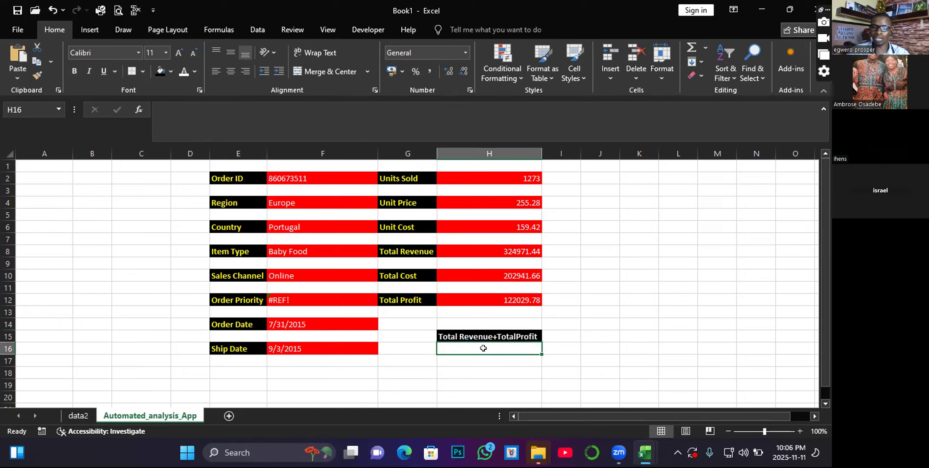
pyautogui.write('=')
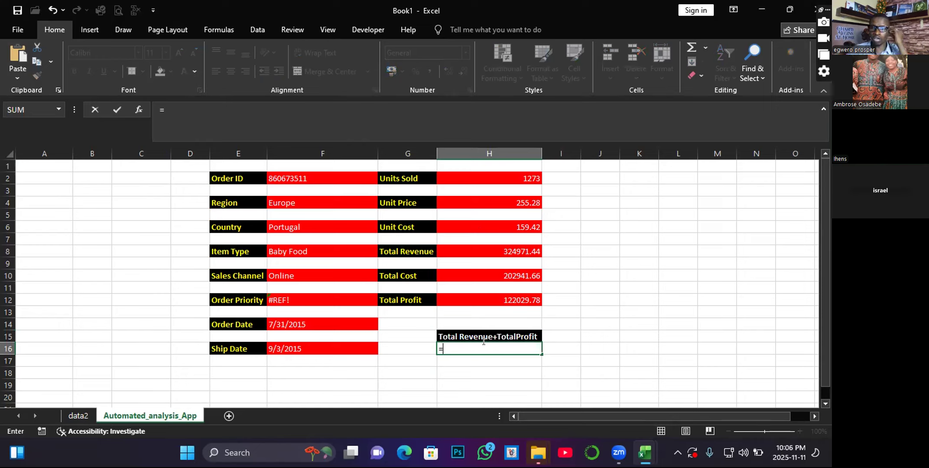
pyautogui.click(519, 250)
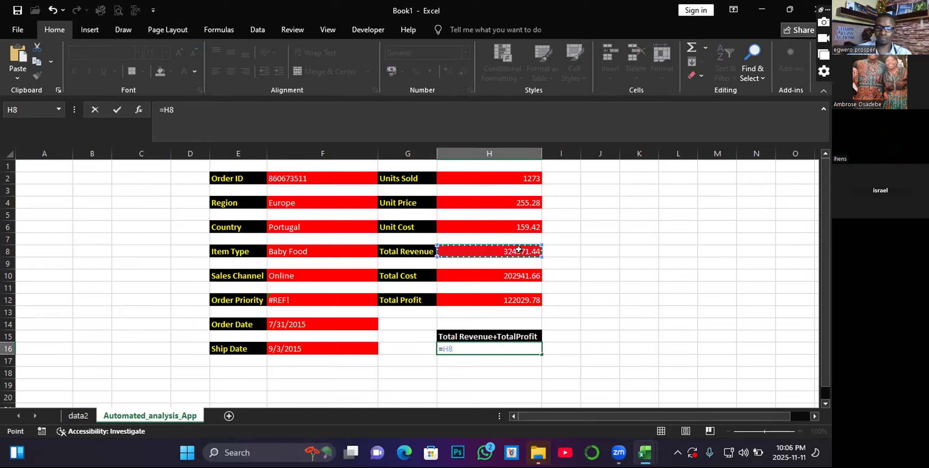
pyautogui.write('+')
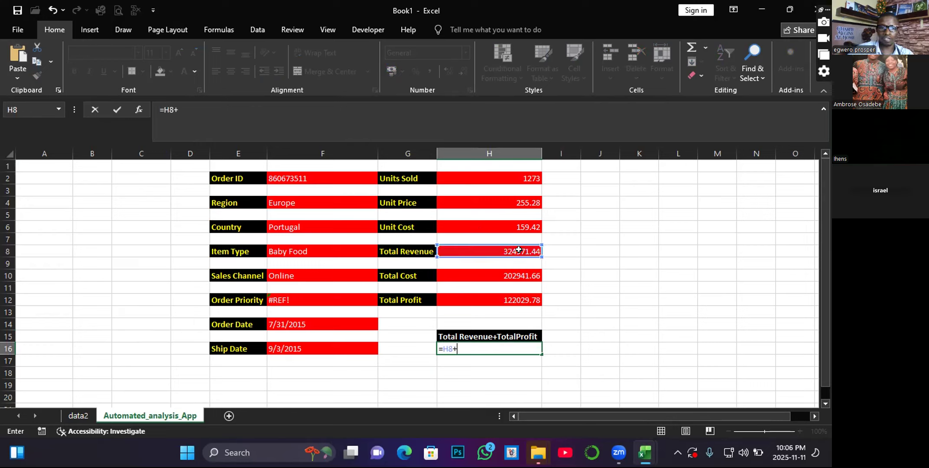
pyautogui.click(512, 299)
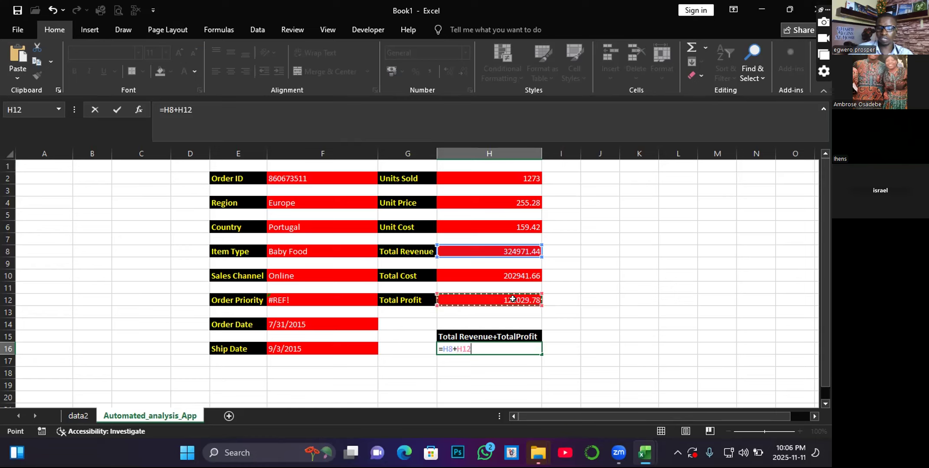
pyautogui.press('Return')
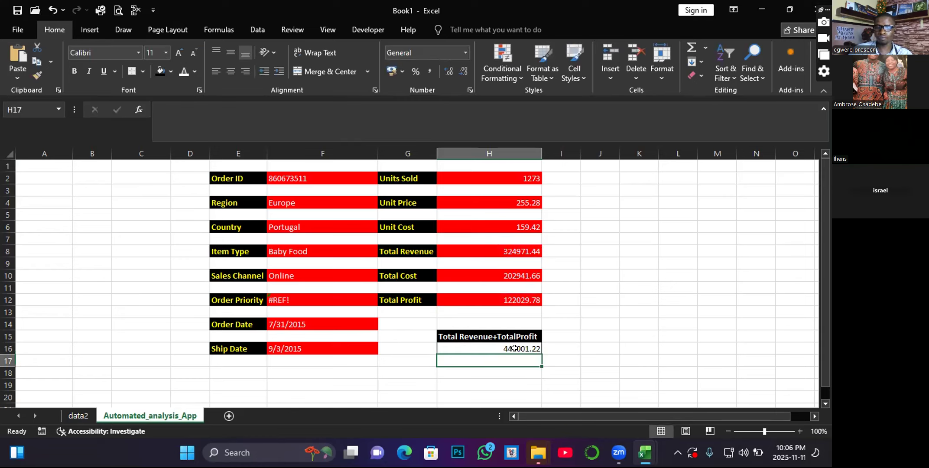
# Choose a different Order ID from the dropdown list in F2 to test the new sum.
pyautogui.click(301, 180)
pyautogui.click(383, 178)
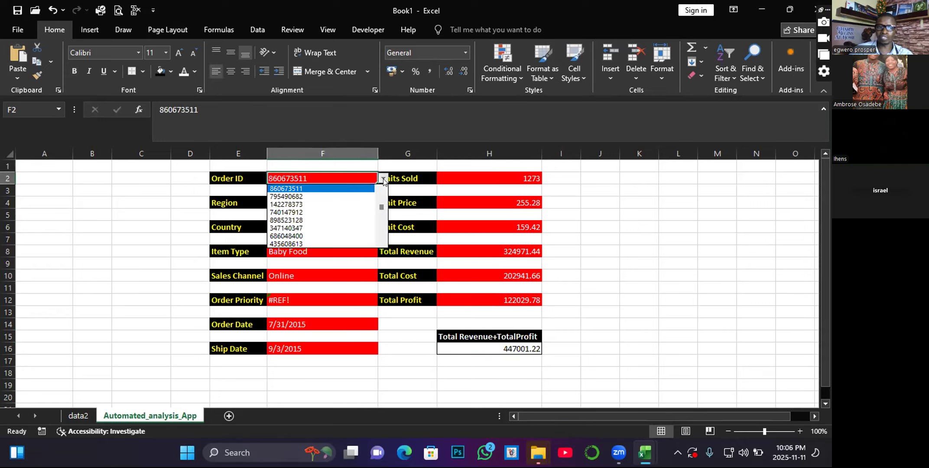
pyautogui.click(289, 207)
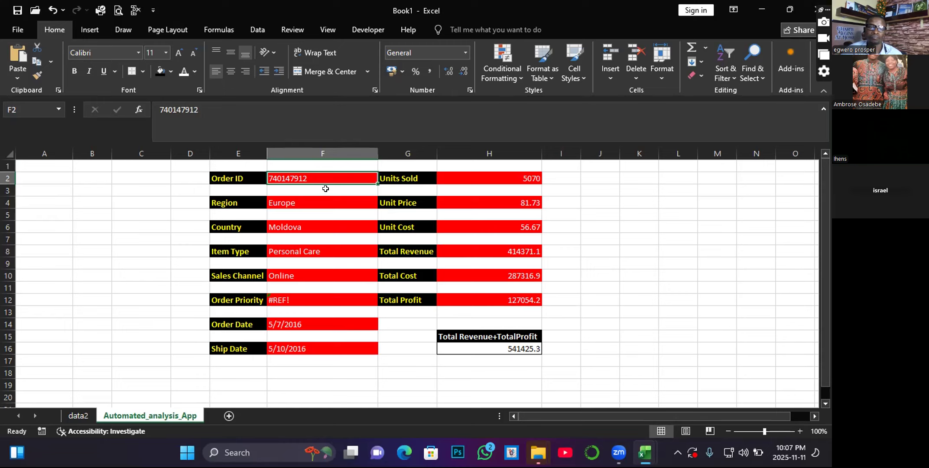
# Clear the Region formula in F4 and begin a new VLOOKUP there with F2 as the lookup value.
pyautogui.click(311, 202)
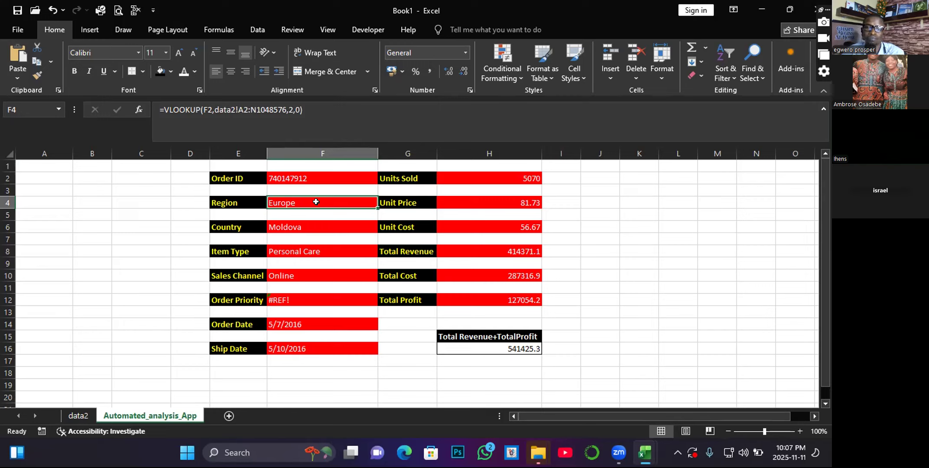
pyautogui.press('Delete')
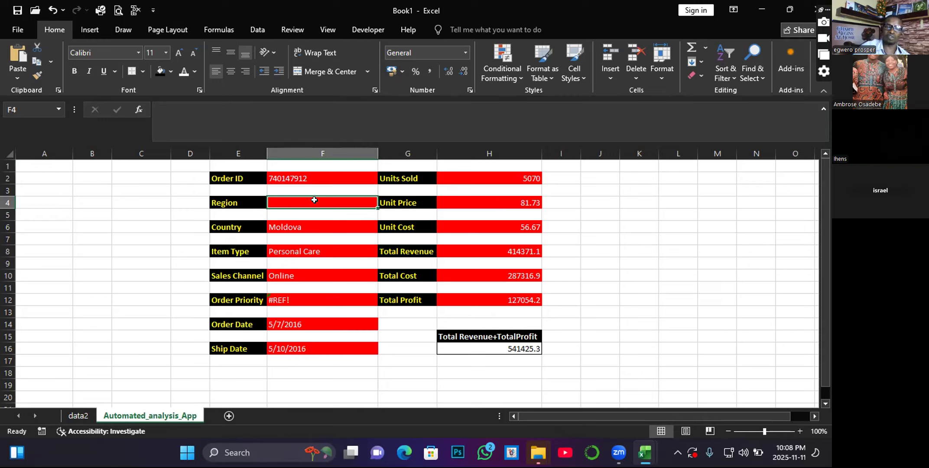
pyautogui.write('=')
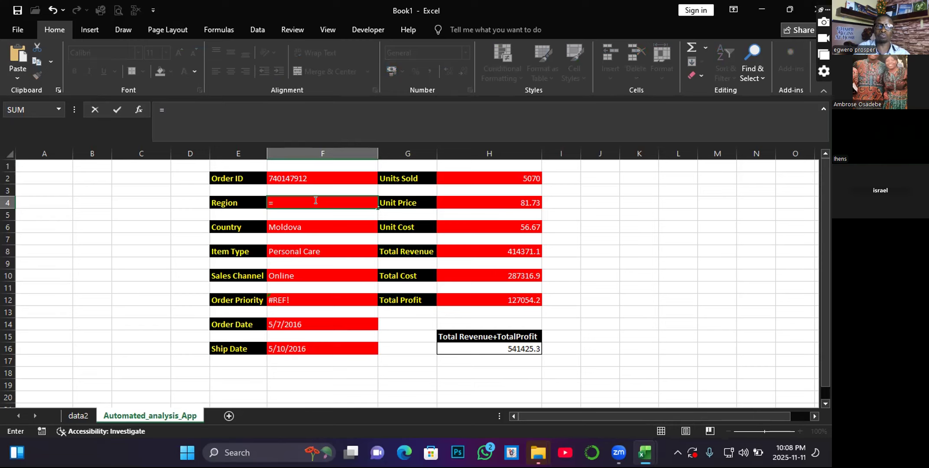
pyautogui.write('v')
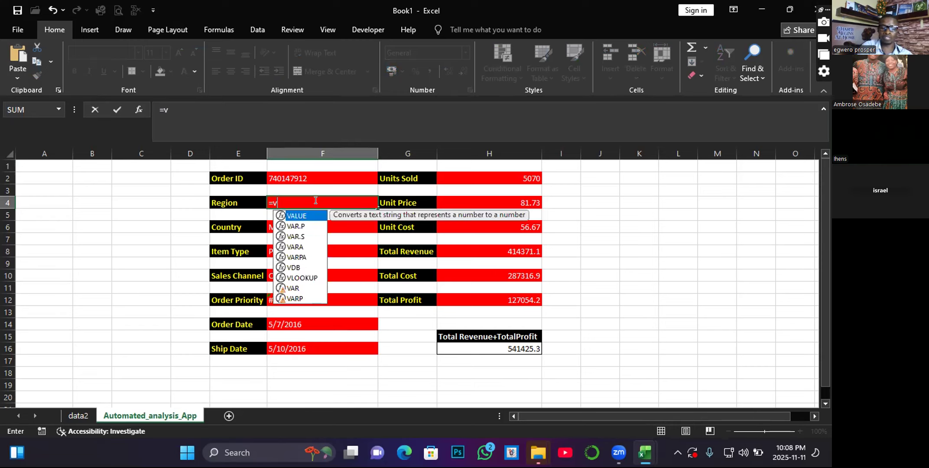
pyautogui.write('l')
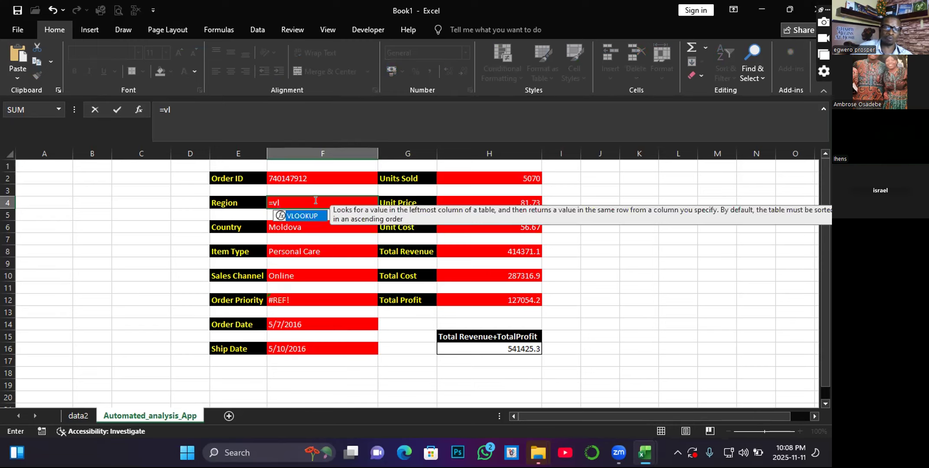
pyautogui.doubleClick(308, 216)
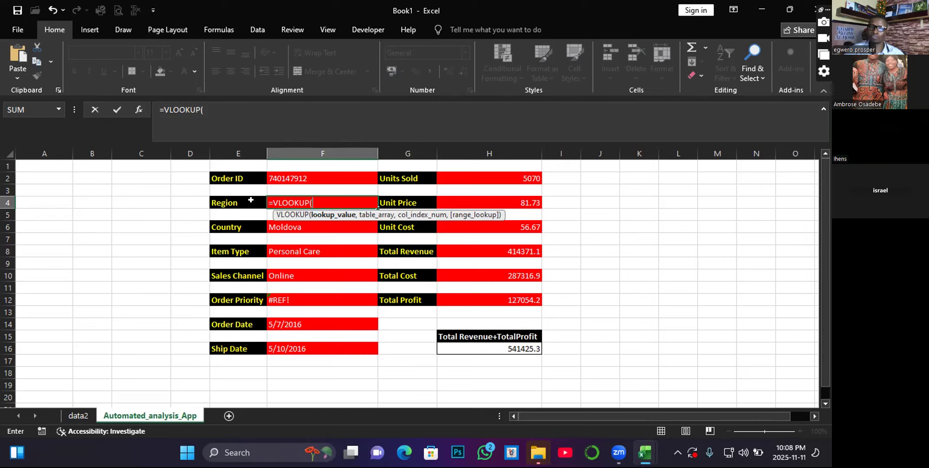
pyautogui.click(319, 175)
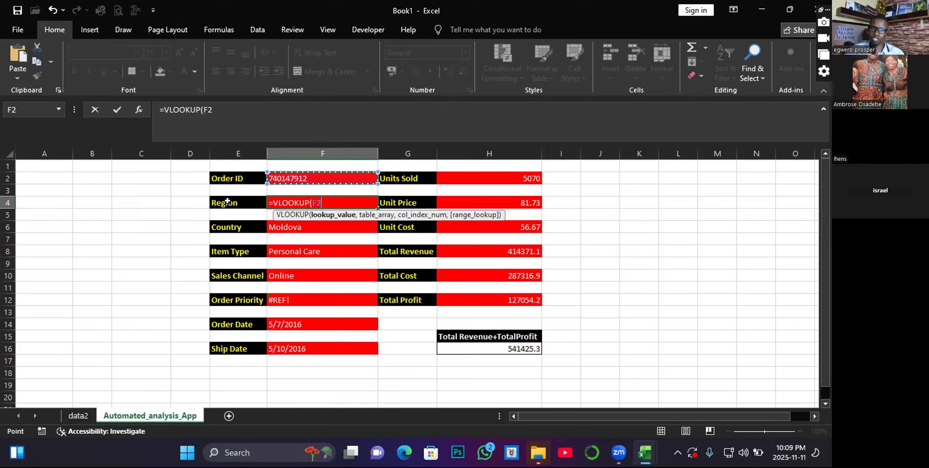
# Set the Region VLOOKUP's table array to data2!A2:N1048576, from the first Order ID through the Total Profit column.
pyautogui.write(',')
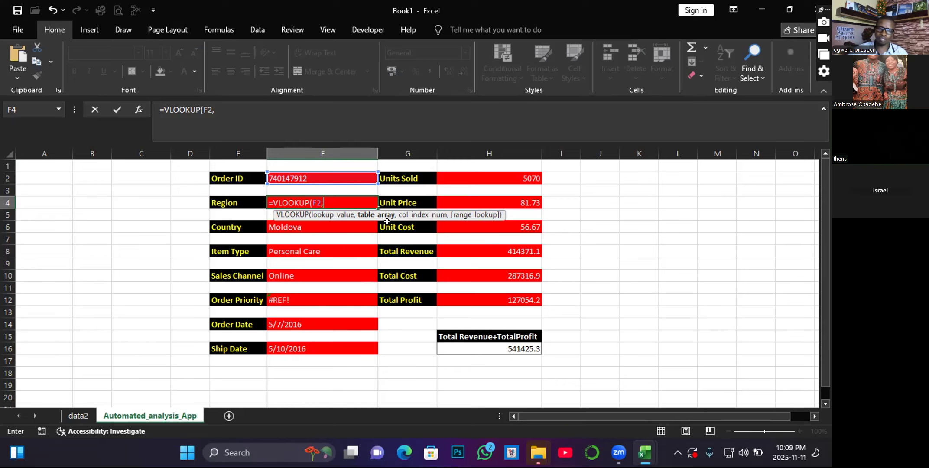
pyautogui.click(81, 416)
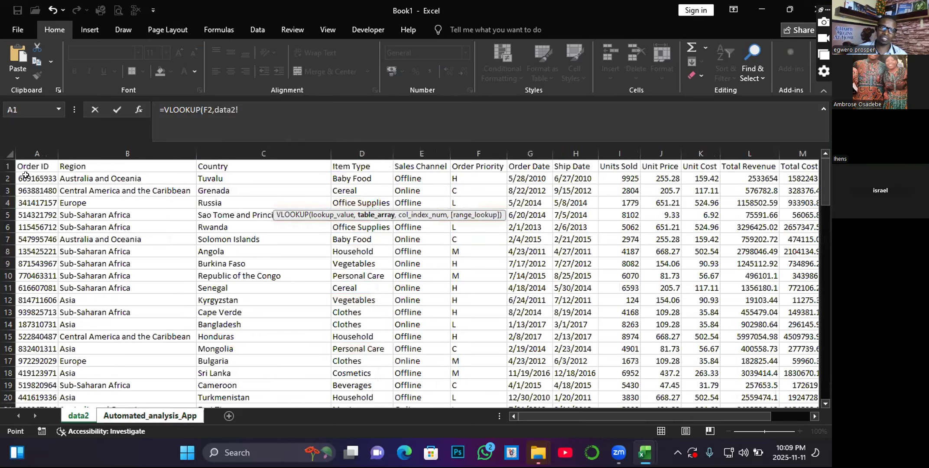
pyautogui.click(25, 176)
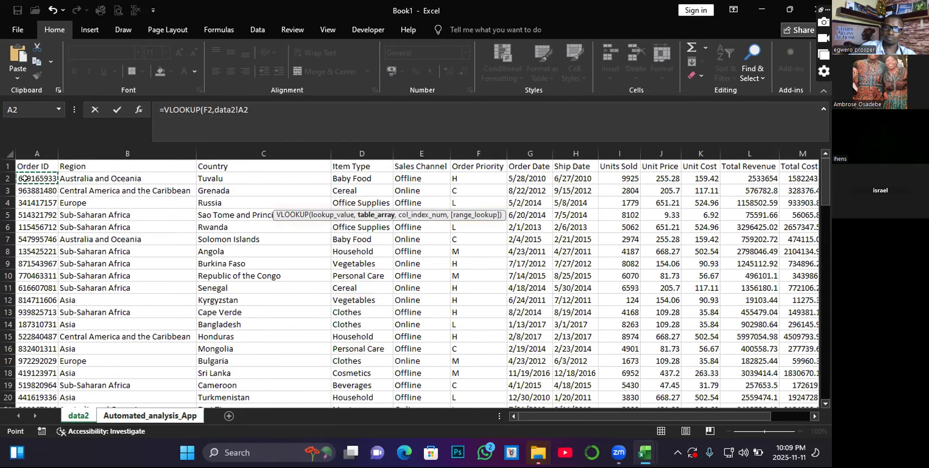
pyautogui.hotkey('shift', 'Right')
pyautogui.hotkey('ctrl', 'shift', 'Right')
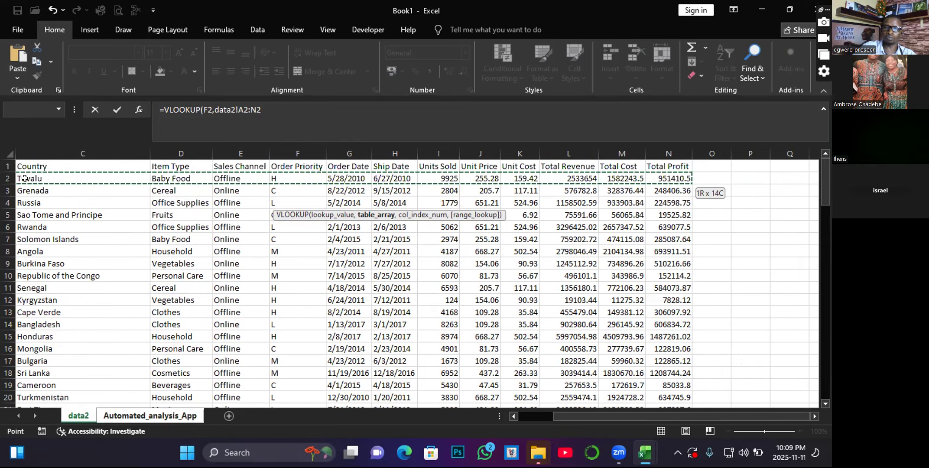
pyautogui.hotkey('ctrl', 'shift', 'Down')
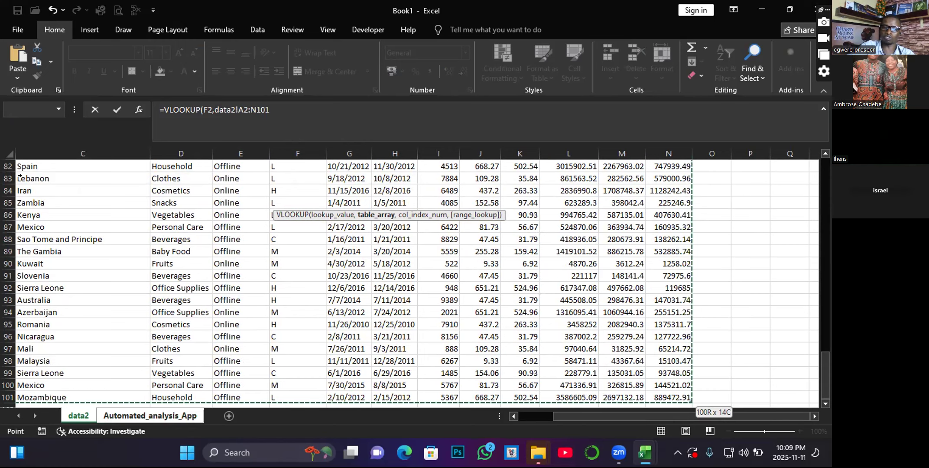
pyautogui.hotkey('ctrl', 'shift', 'Down')
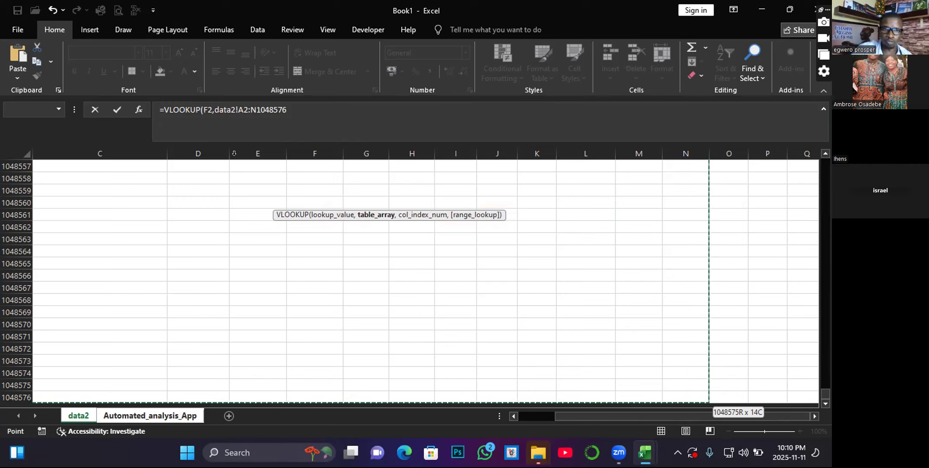
# Set the Region VLOOKUP's column index number to 2, the Region column in the data2 sheet.
pyautogui.write(',')
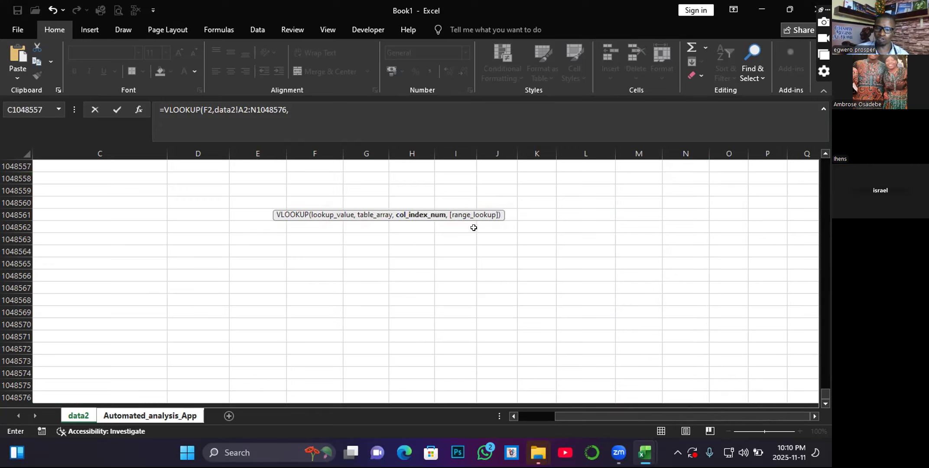
pyautogui.moveTo(825, 392); pyautogui.dragTo(828, 150)
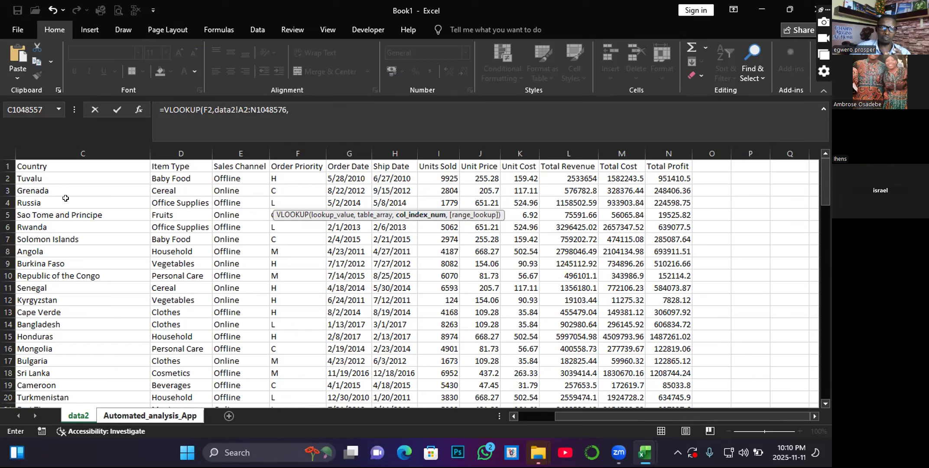
pyautogui.click(548, 414)
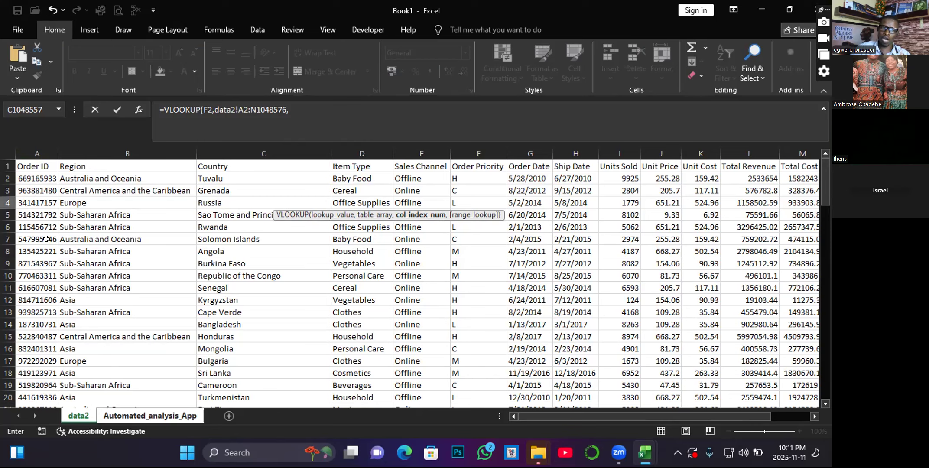
pyautogui.write('2')
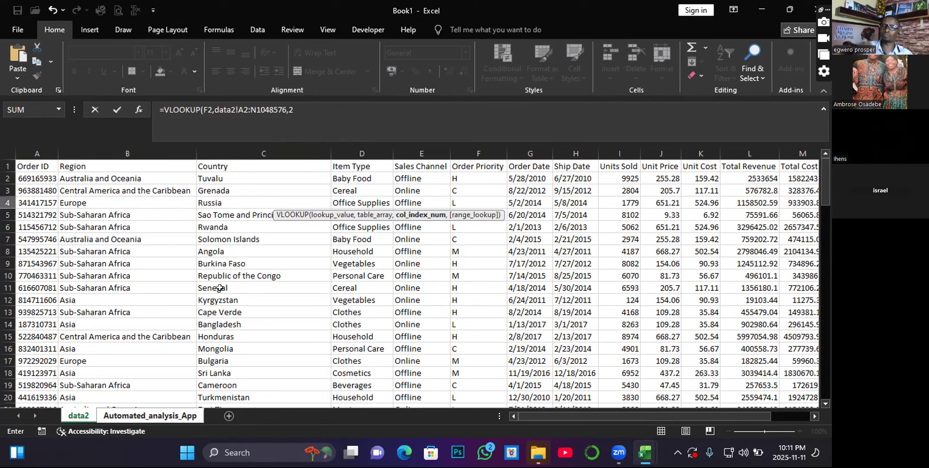
pyautogui.write(',')
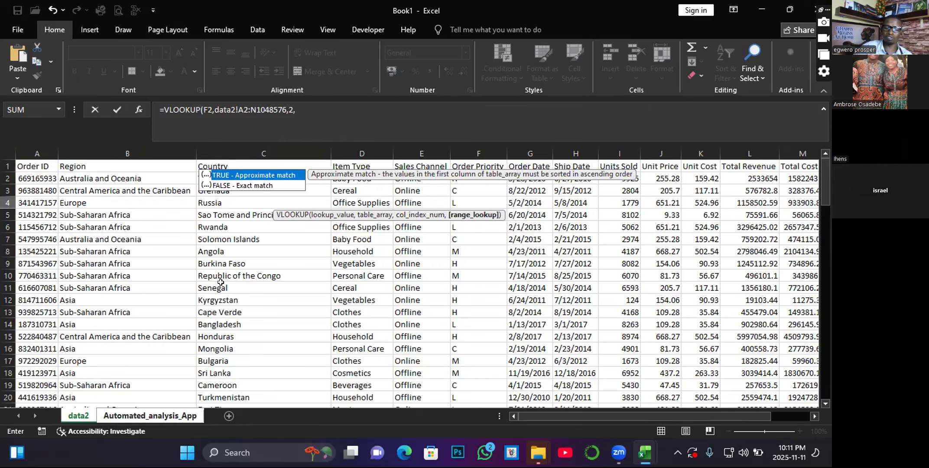
# Try entering the Region VLOOKUP with "Not available" as its range lookup argument.
pyautogui.write('0')
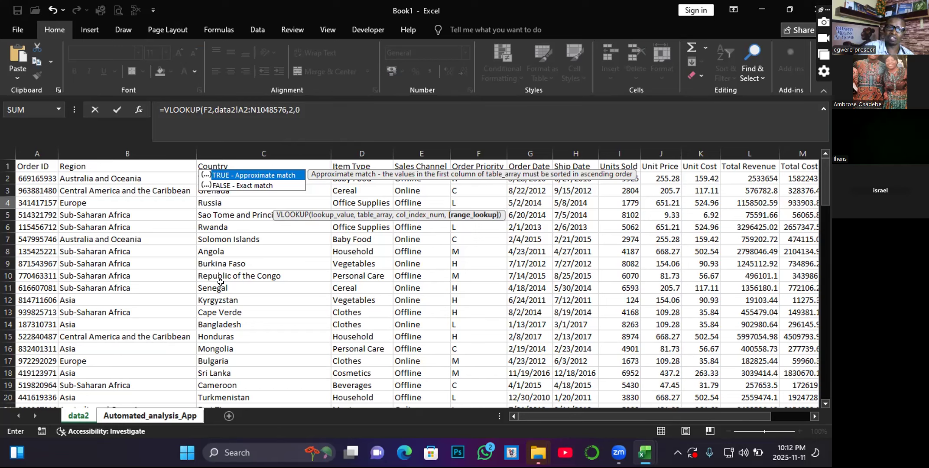
pyautogui.press('BackSpace')
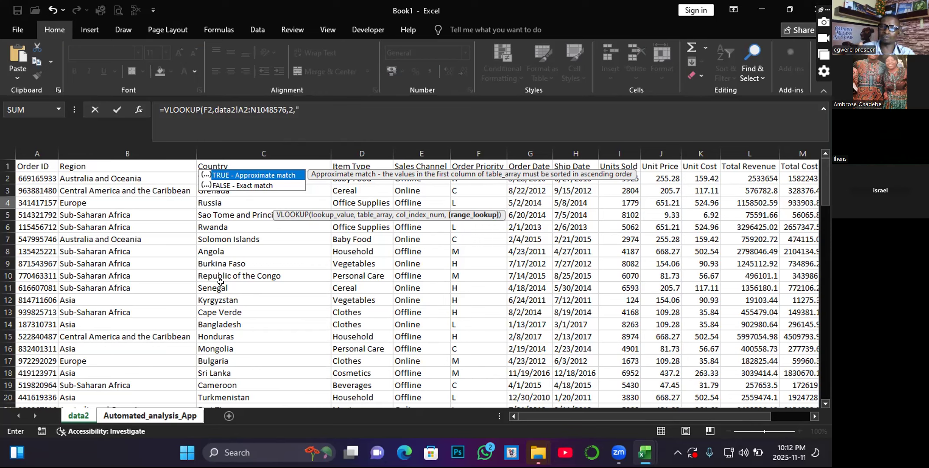
pyautogui.write('"Not')
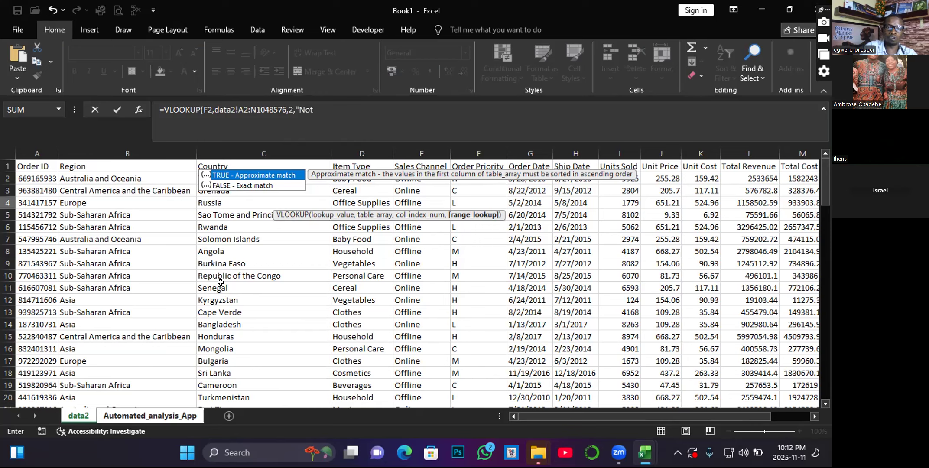
pyautogui.write(' available')
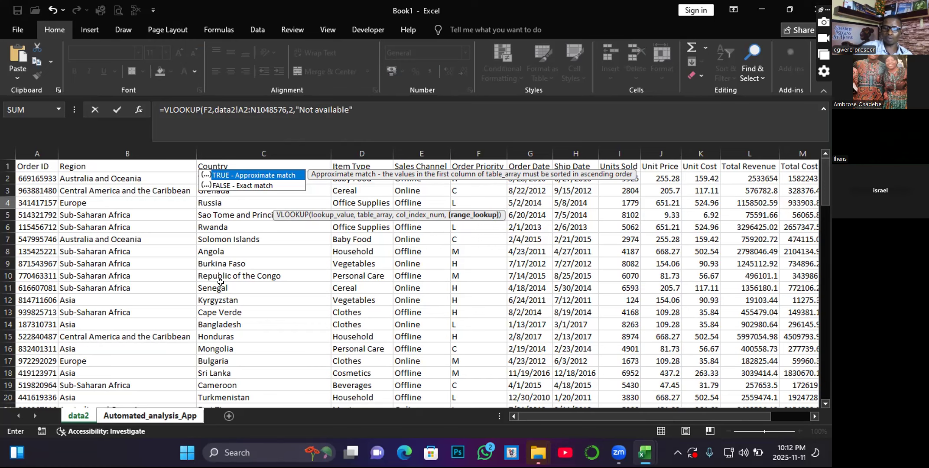
pyautogui.press('Return')
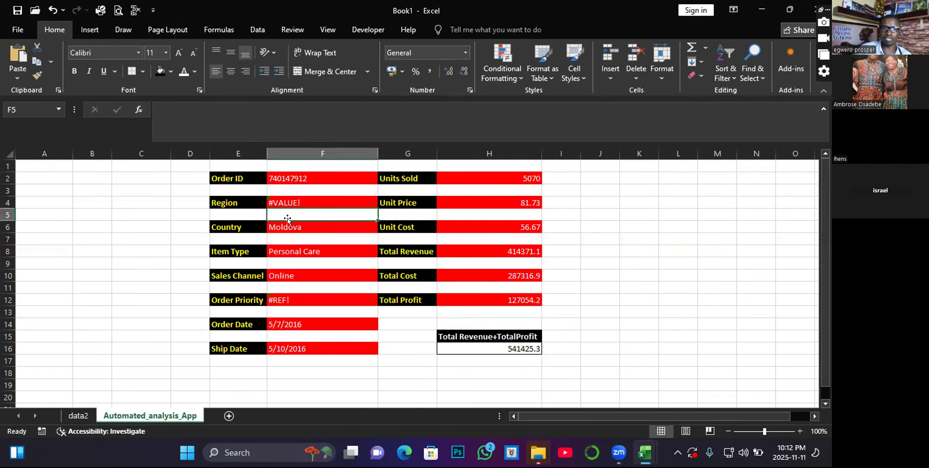
# Replace the "Not available" argument in F4 so the formula reads =VLOOKUP(F2,data2!A2:N1048576,2,0).
pyautogui.click(308, 200)
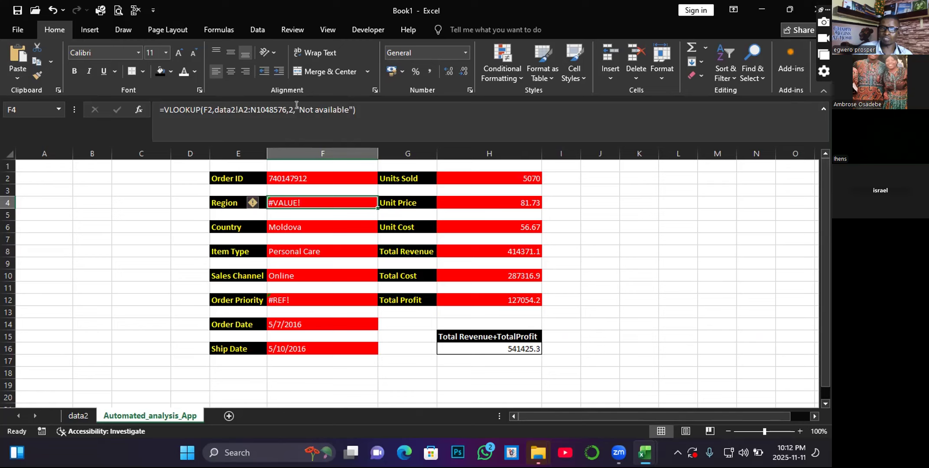
pyautogui.click(317, 107)
pyautogui.click(356, 105)
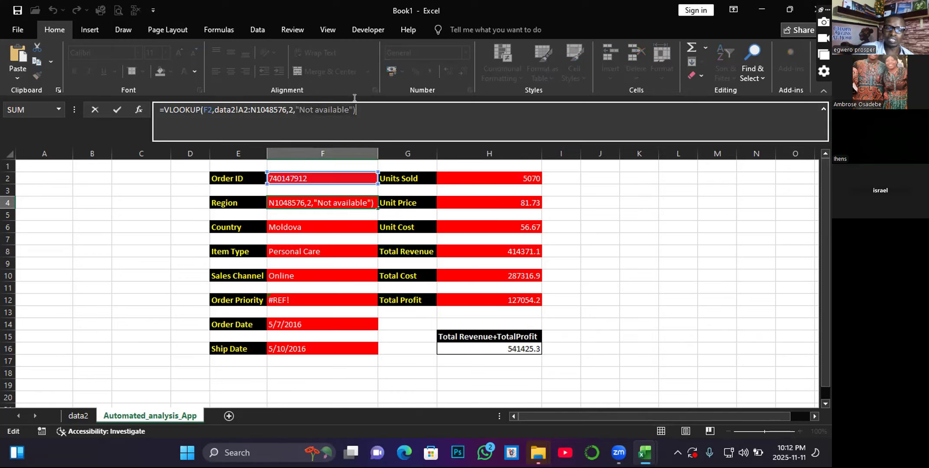
pyautogui.click(348, 106)
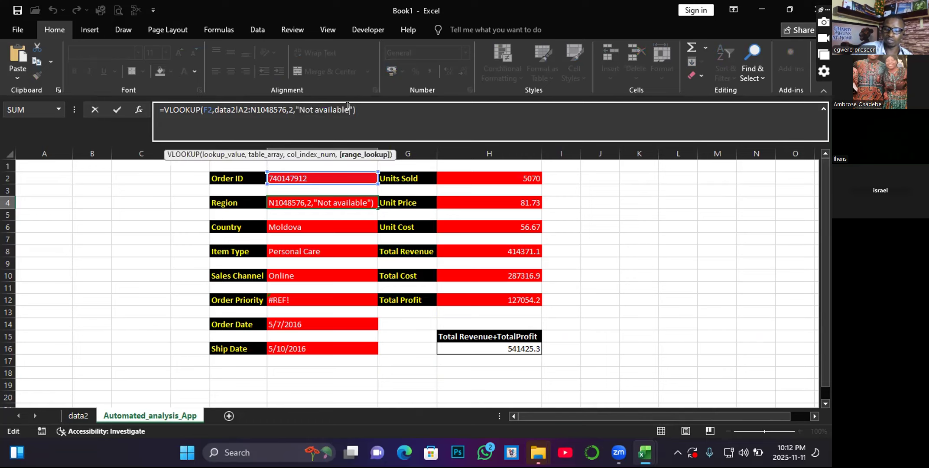
pyautogui.press('BackSpace')
pyautogui.press('BackSpace')
pyautogui.press('BackSpace')
pyautogui.press('BackSpace')
pyautogui.press('BackSpace')
pyautogui.press('BackSpace')
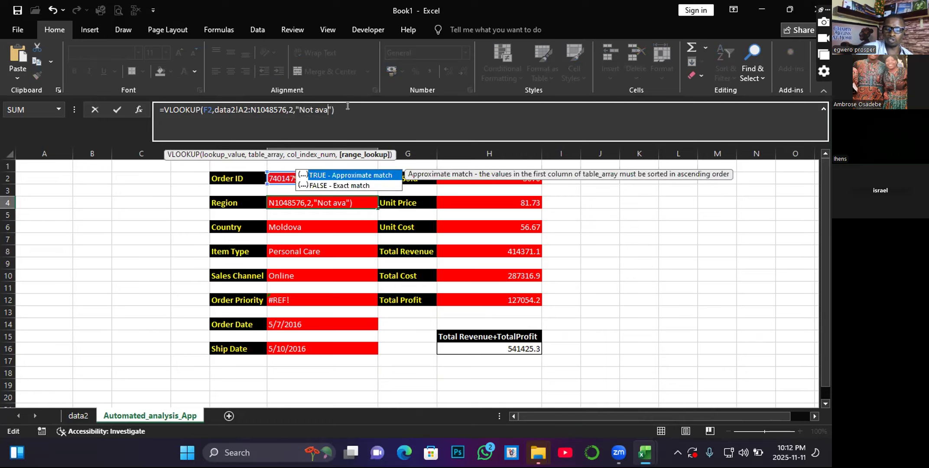
pyautogui.press('BackSpace')
pyautogui.press('BackSpace')
pyautogui.press('BackSpace')
pyautogui.press('BackSpace')
pyautogui.press('BackSpace')
pyautogui.press('BackSpace')
pyautogui.press('BackSpace')
pyautogui.press('BackSpace')
pyautogui.press('Delete')
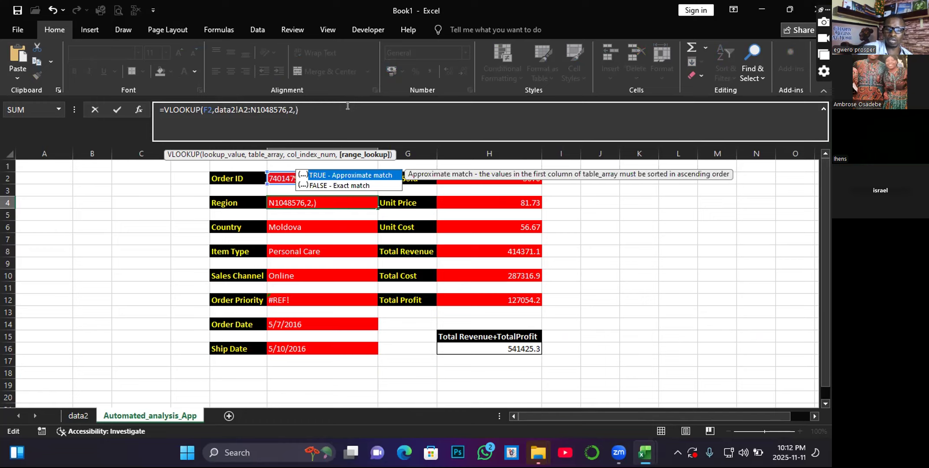
pyautogui.write('0')
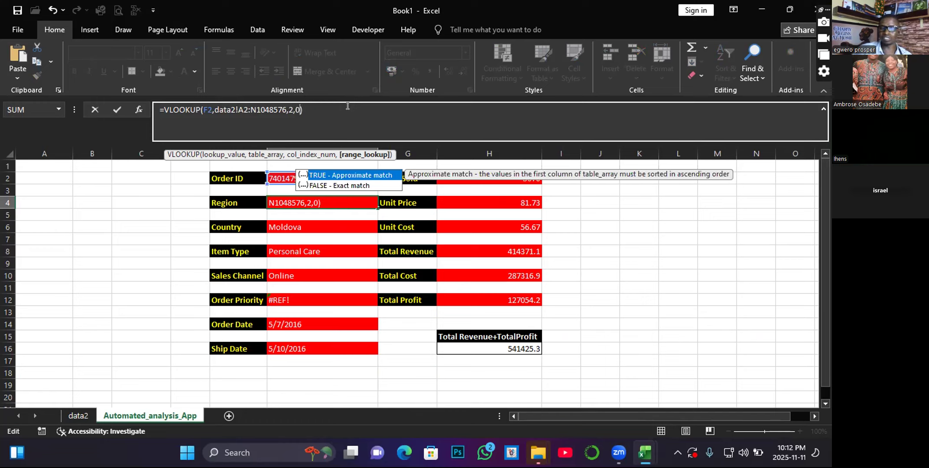
pyautogui.press('Return')
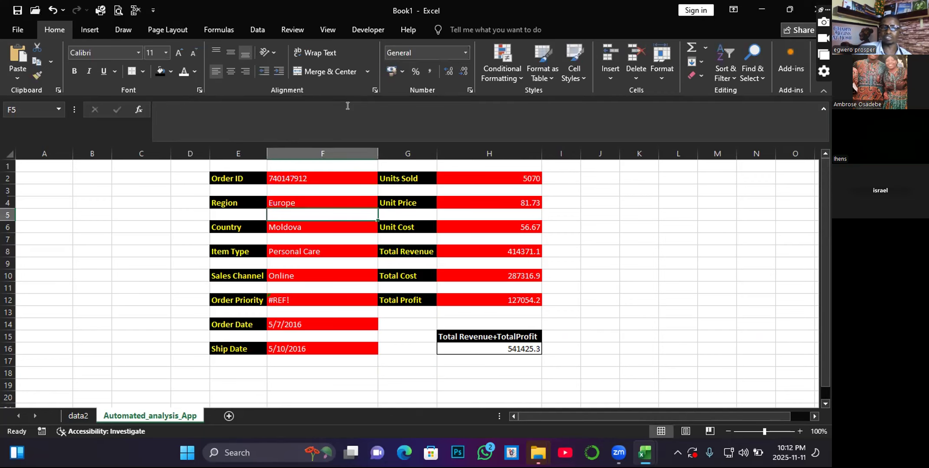
# Review the Region formula in F4 and the source columns on the data2 sheet.
pyautogui.click(298, 202)
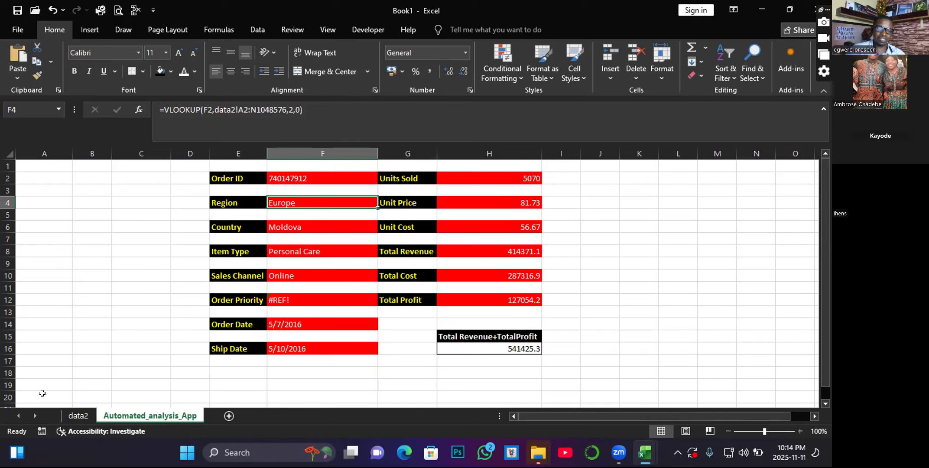
pyautogui.hotkey('ctrl', 'pageup')
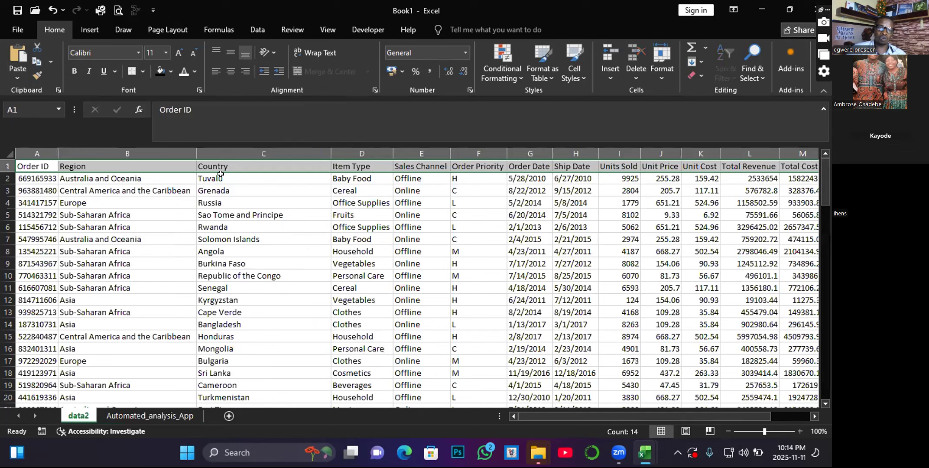
pyautogui.click(218, 179)
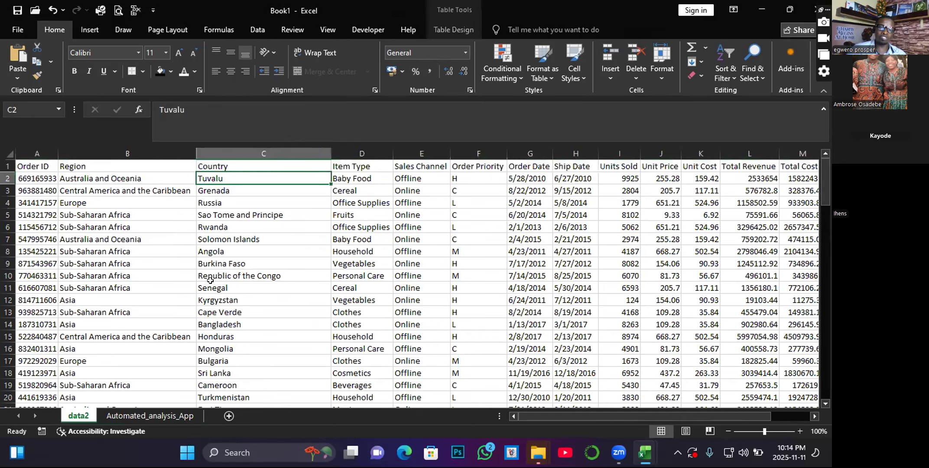
pyautogui.click(464, 174)
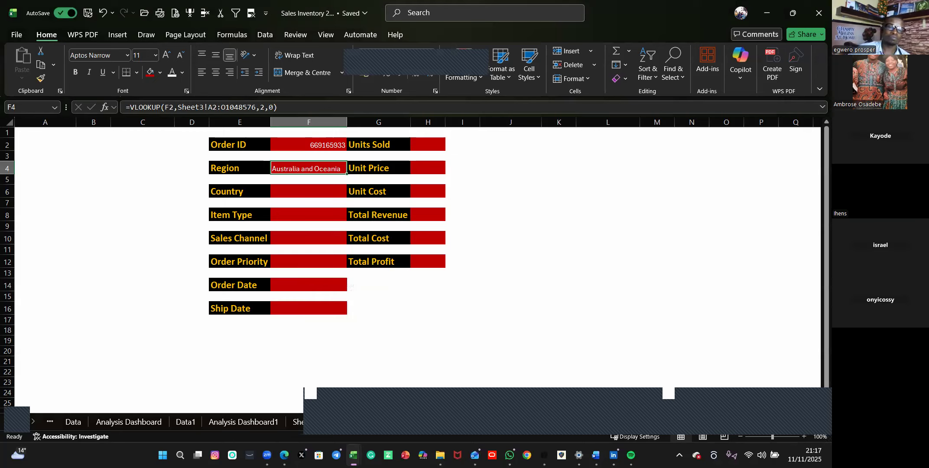
# Select the empty Country result cell F6 in the Sales Inventory workbook.
pyautogui.click(309, 192)
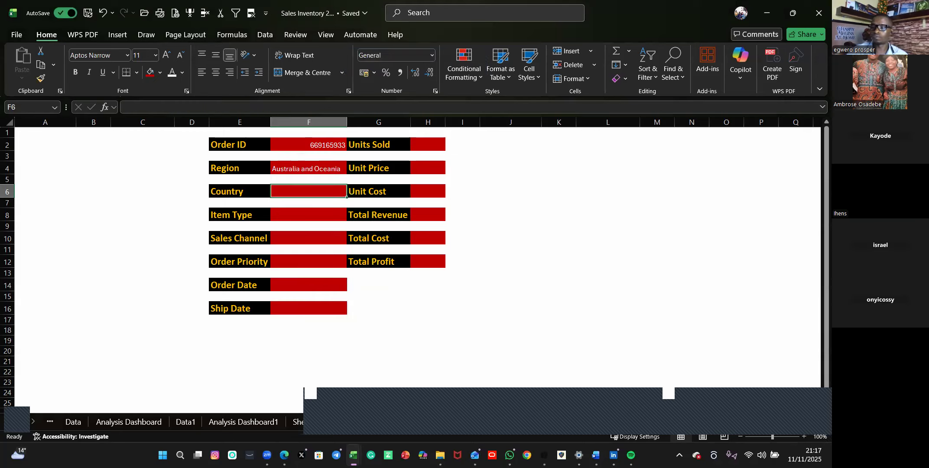